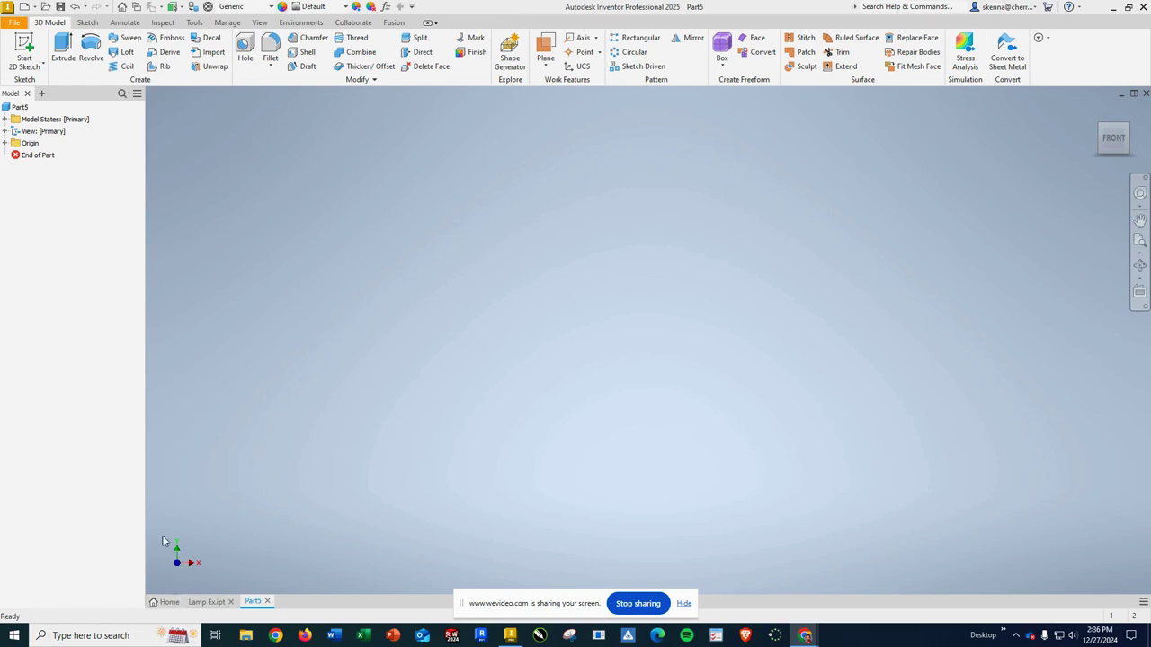
Step: Start a new 2D sketch on the XY plane from the Origin folder
click(4, 143)
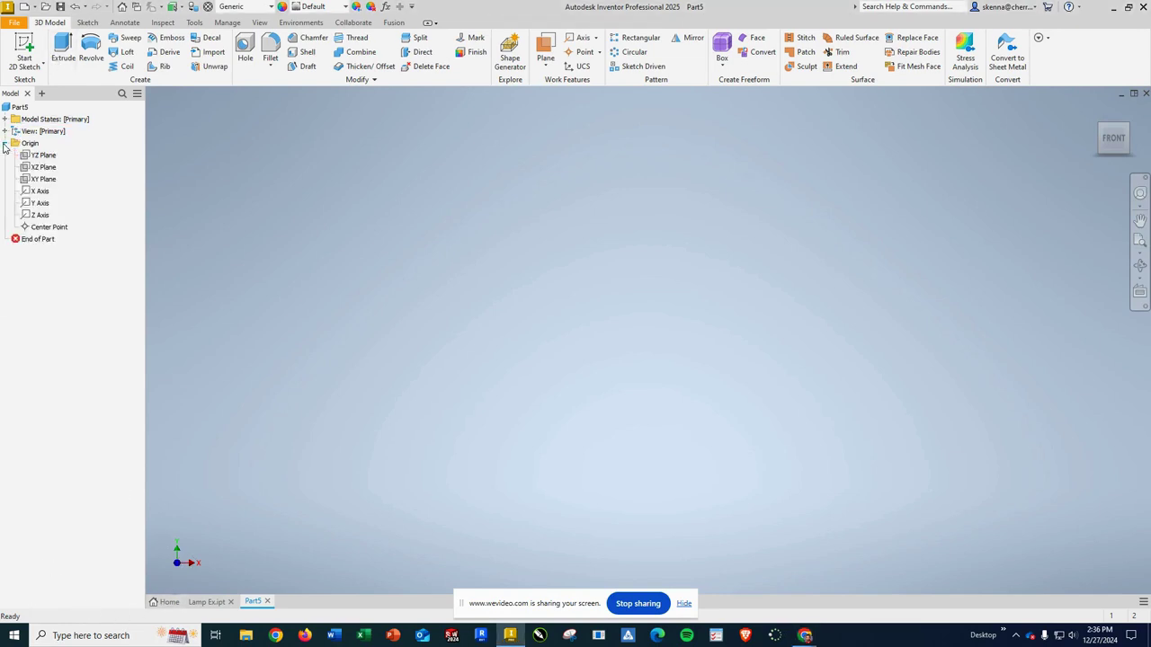
click(44, 179)
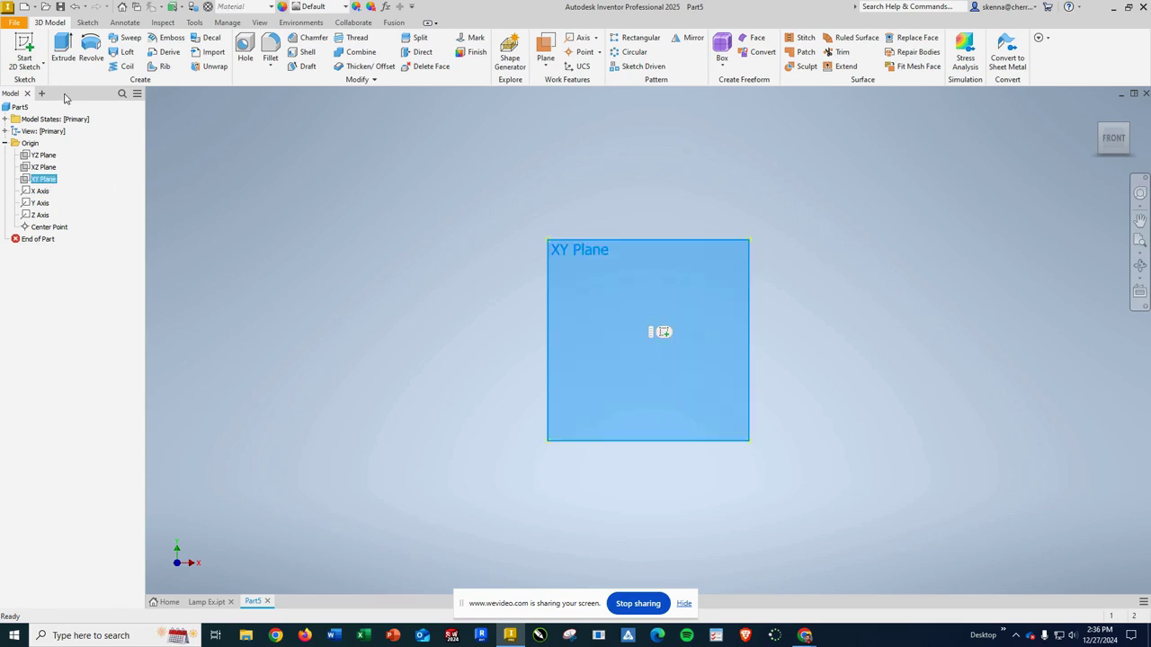
click(25, 55)
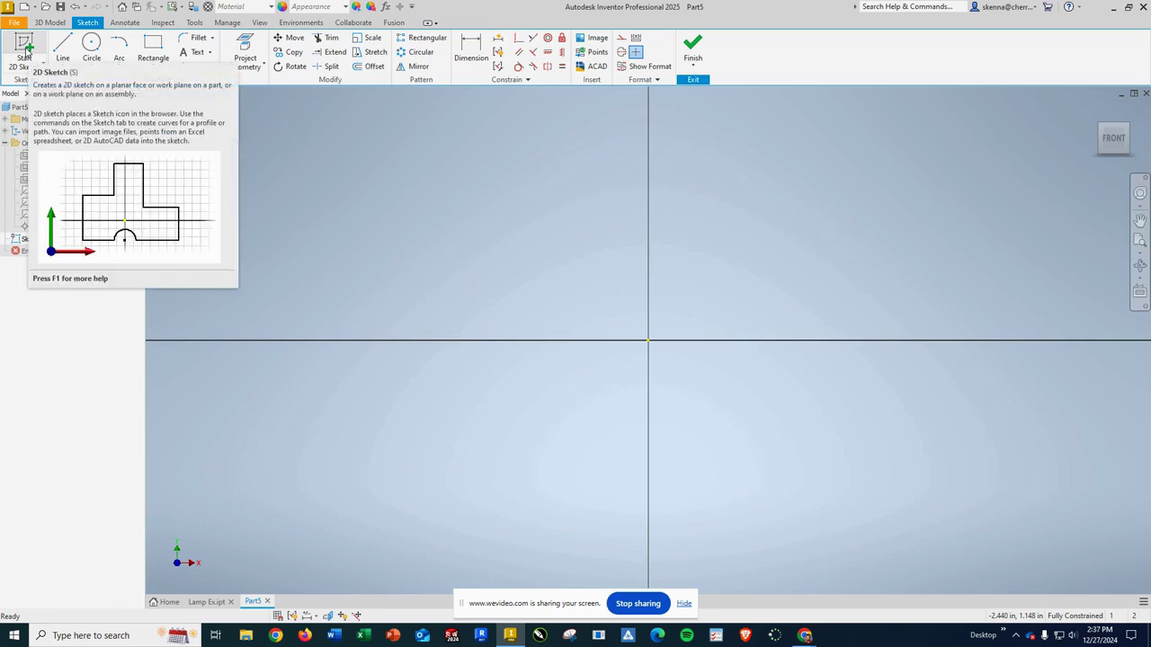
Step: Draw a horizontal line 4 in long from the sketch origin along the positive X axis
click(62, 47)
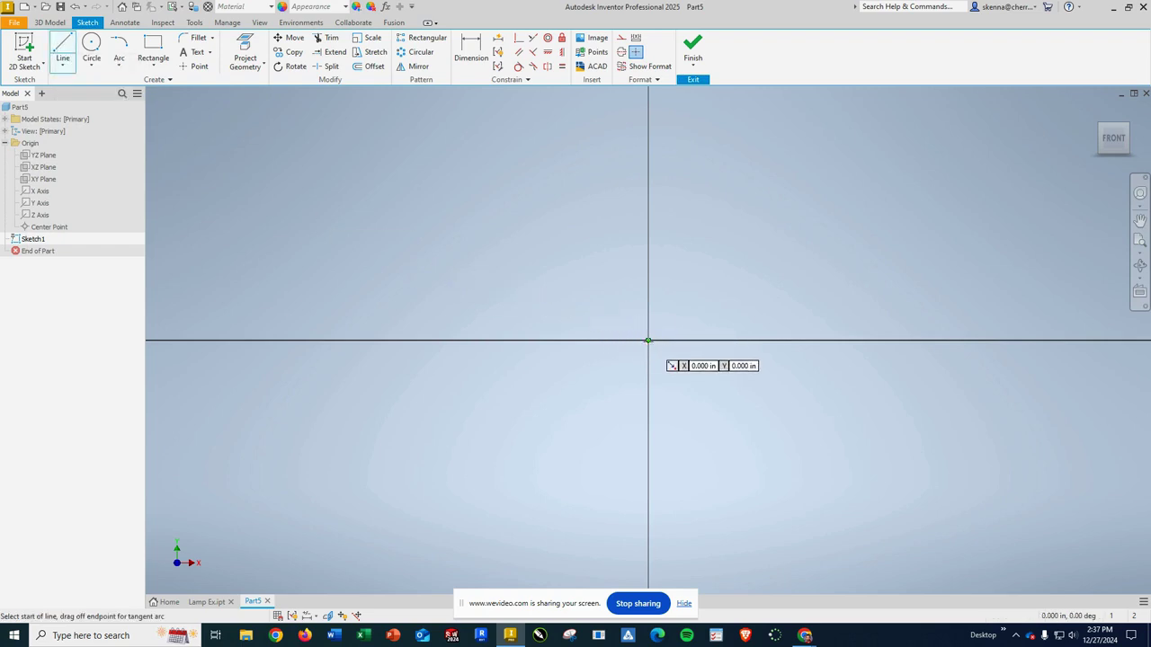
click(650, 341)
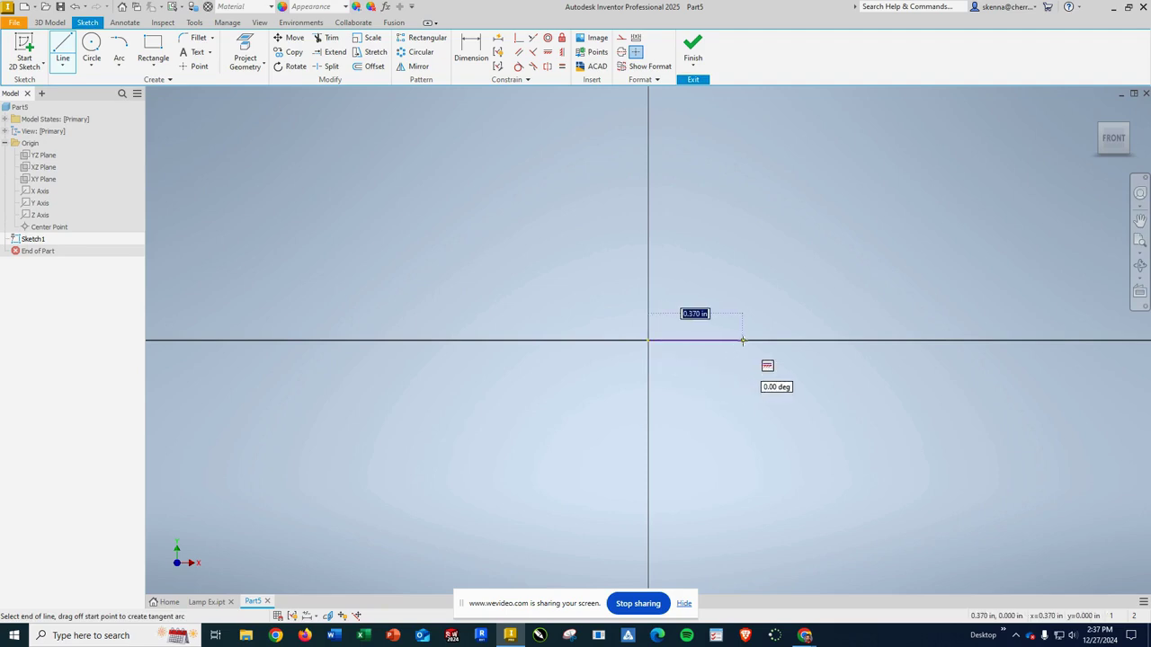
text(4)
key(Return)
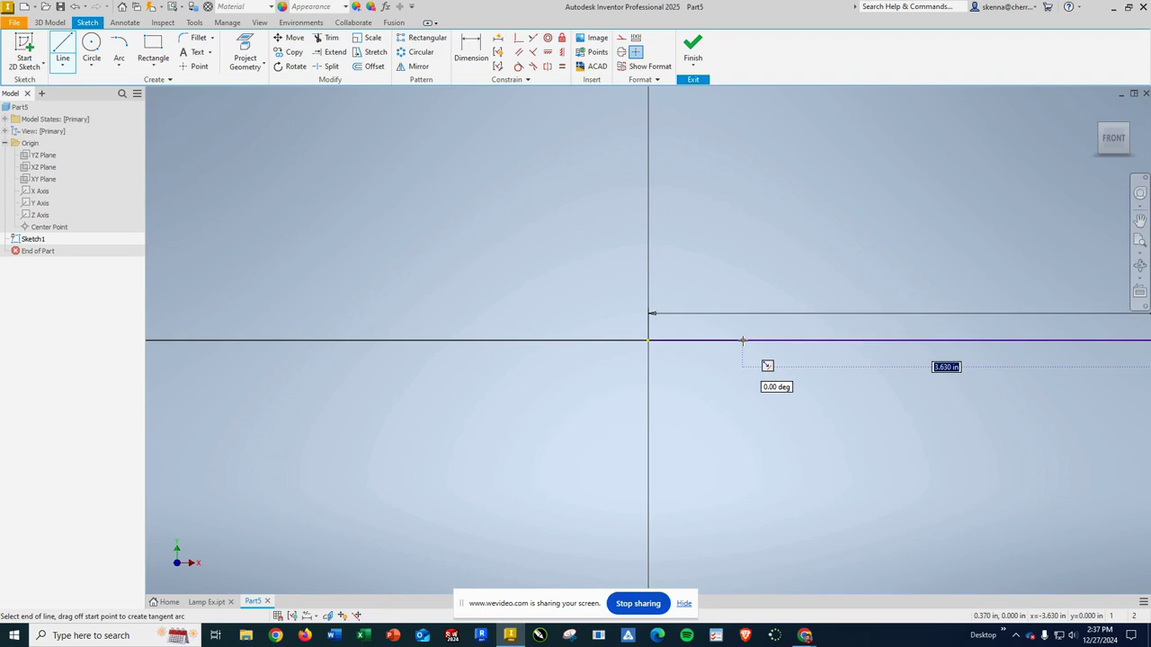
scroll(925, 342, down, 5)
scroll(1011, 328, down, 3)
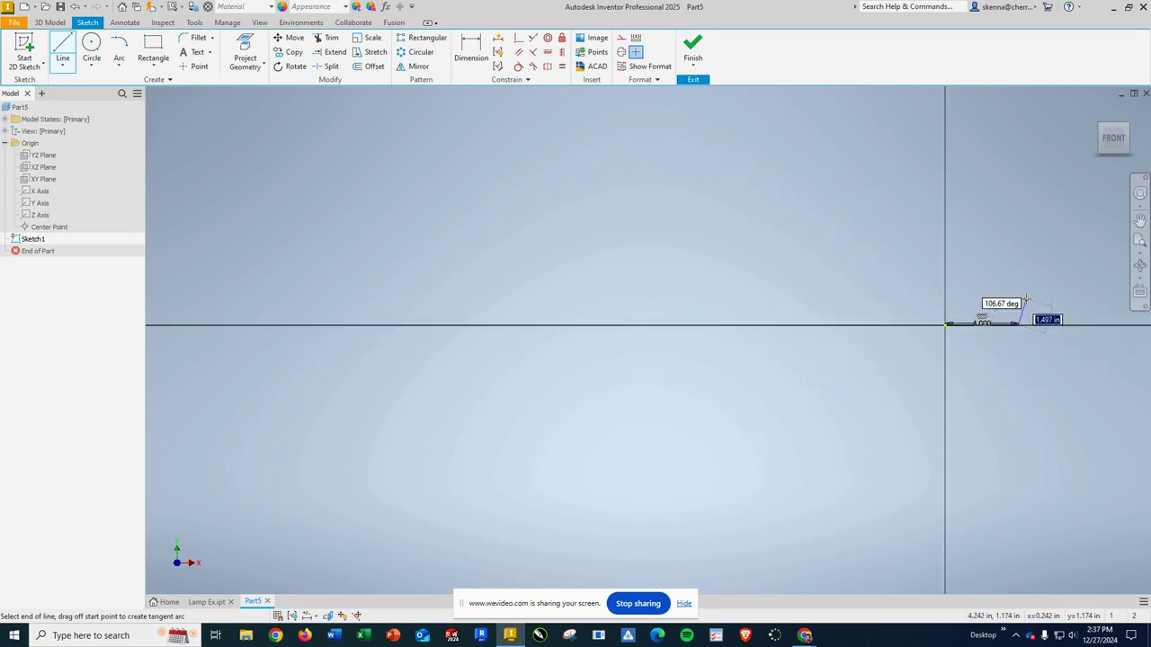
scroll(1041, 282, up, 5)
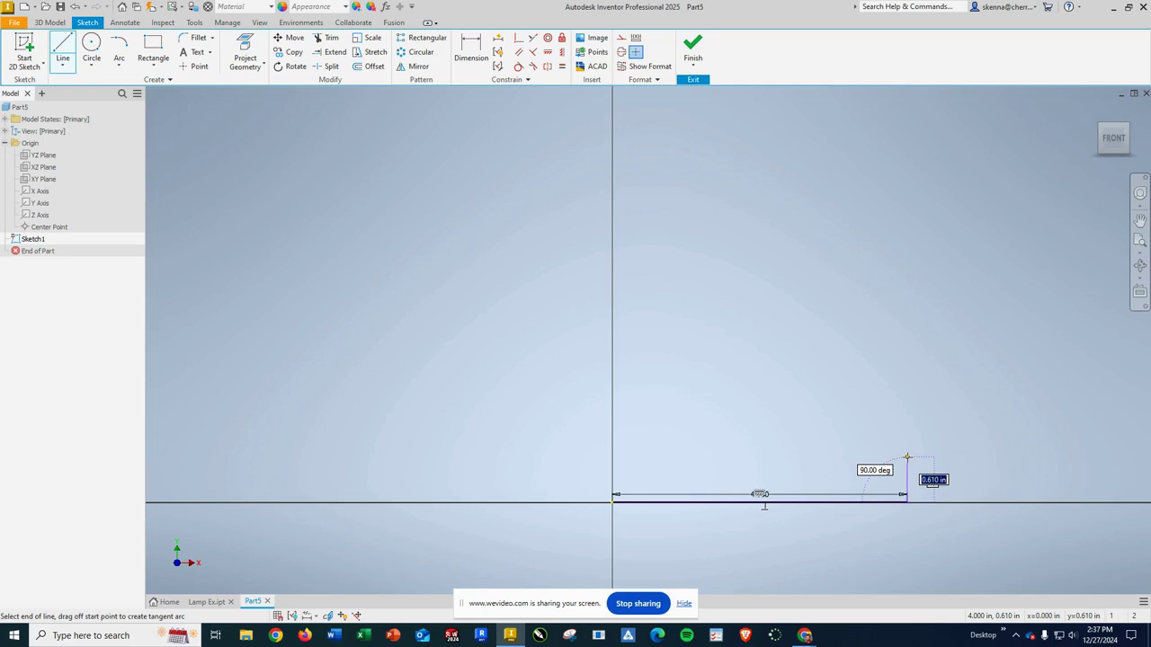
text(1)
key(Escape)
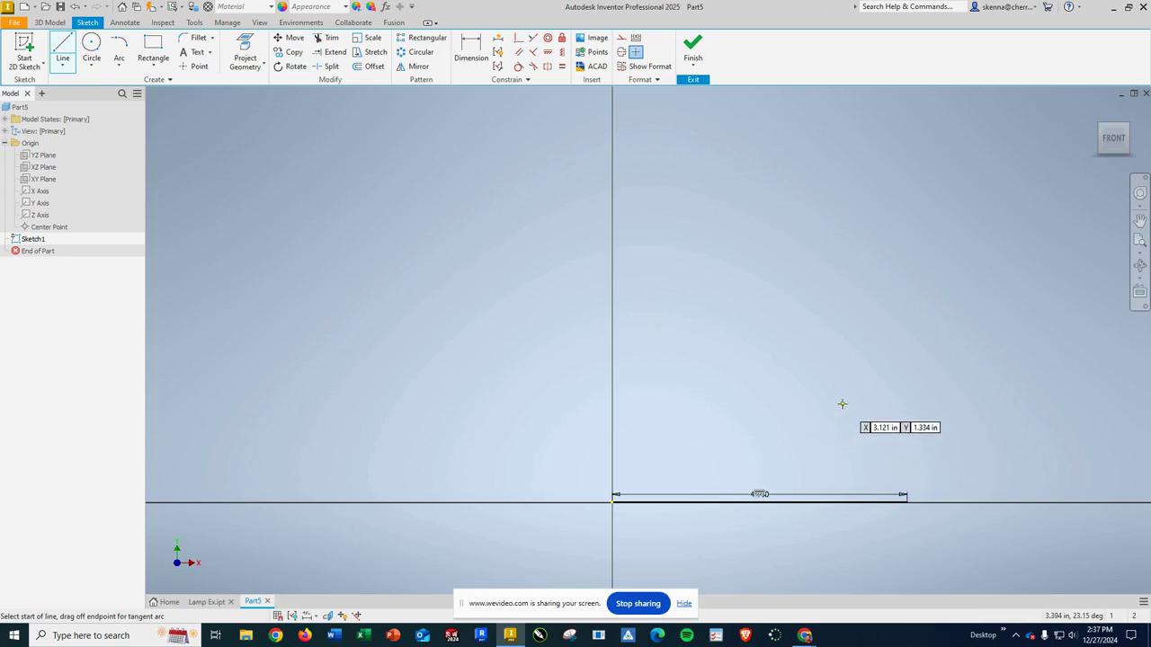
key(Escape)
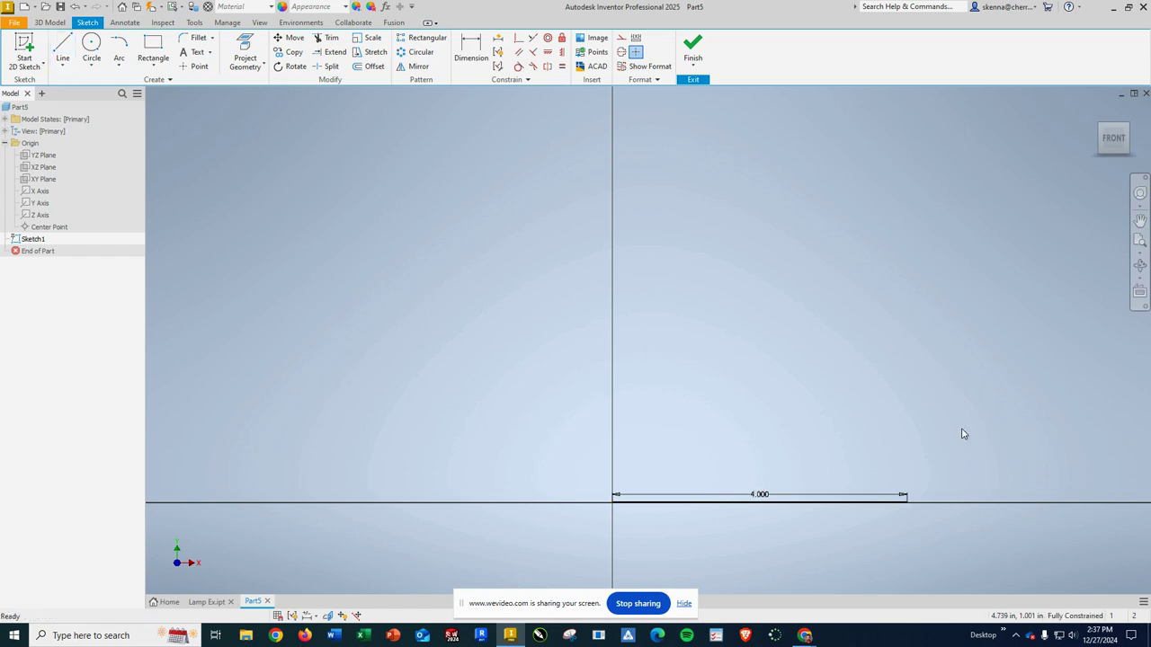
Step: Reposition the 4 in dimension so it sits below the horizontal line
click(760, 497)
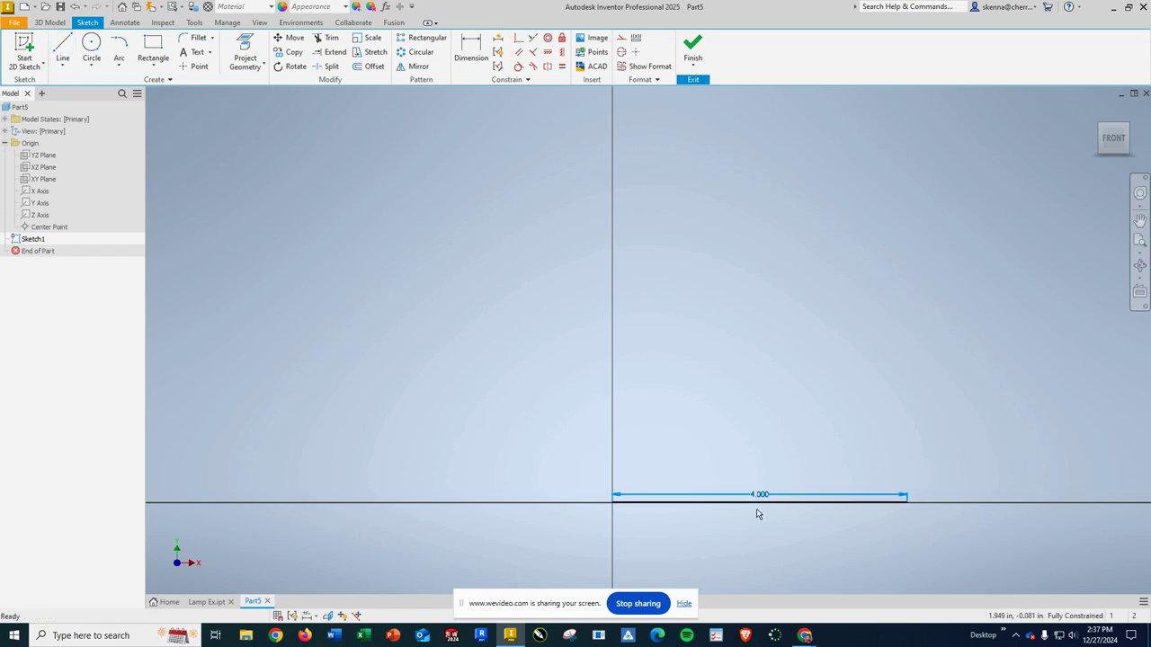
click(290, 143)
drag(765, 499, 835, 537)
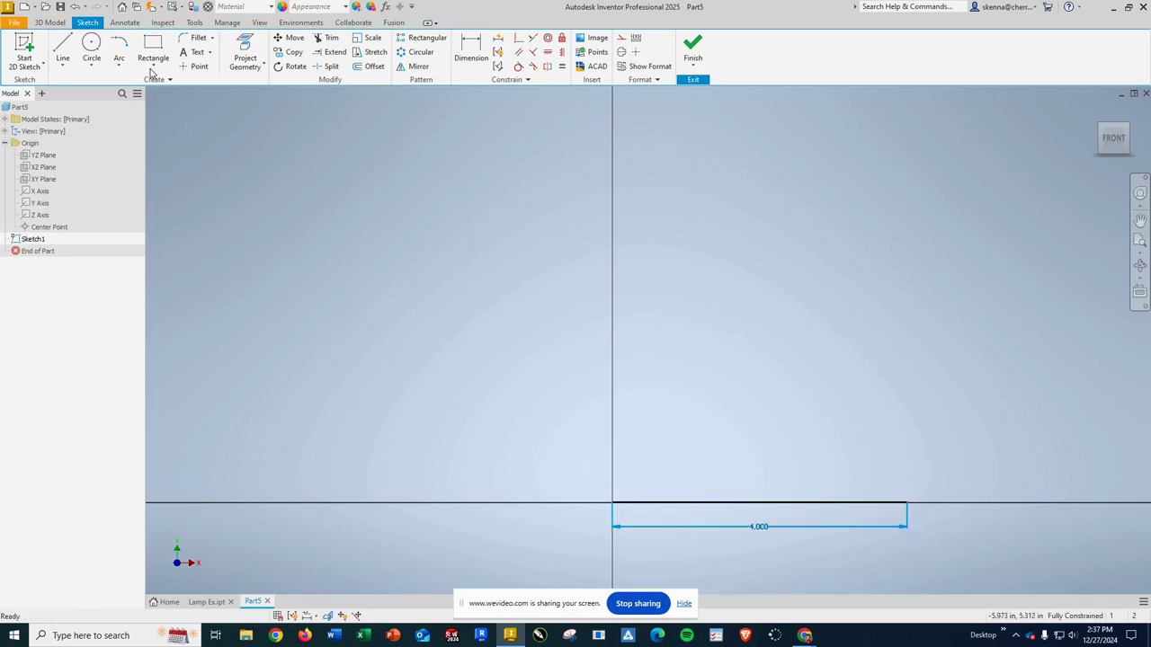
Step: Draw a vertical line 1 in long upward from the free end of the 4 in baseline
click(62, 50)
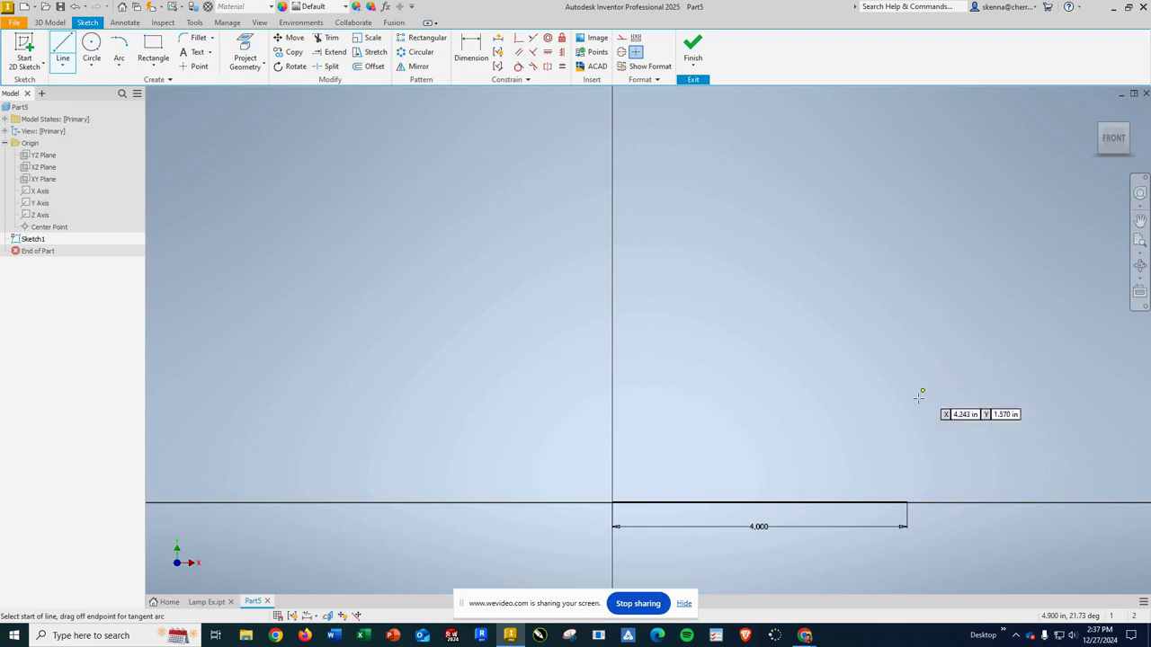
click(906, 502)
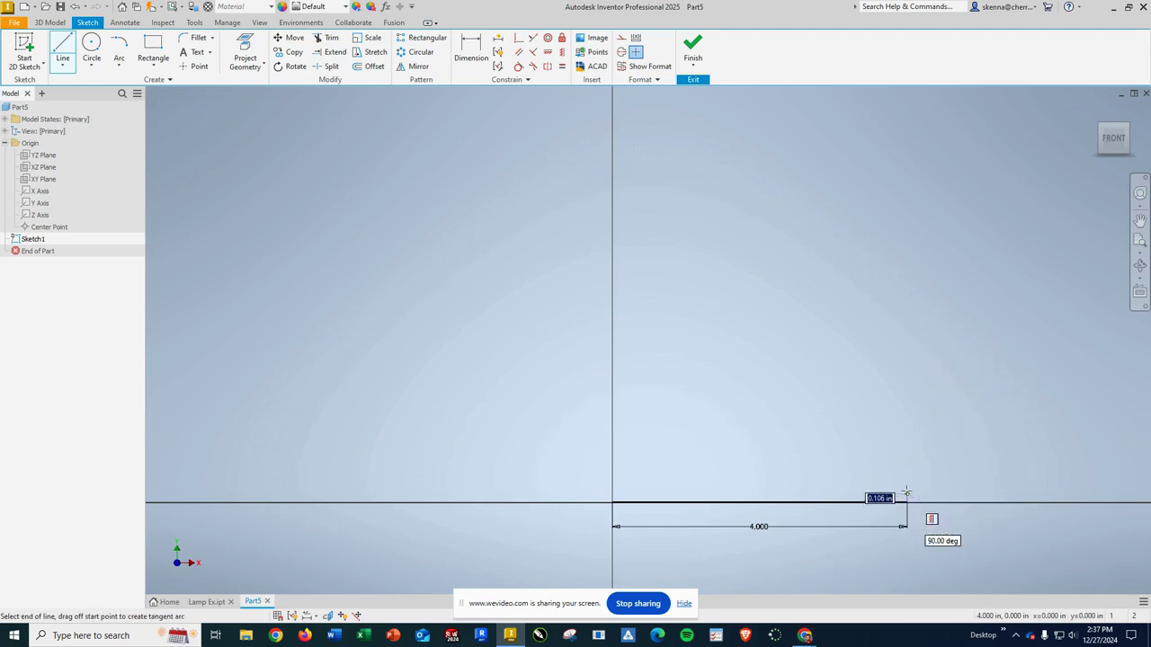
text(1)
key(Return)
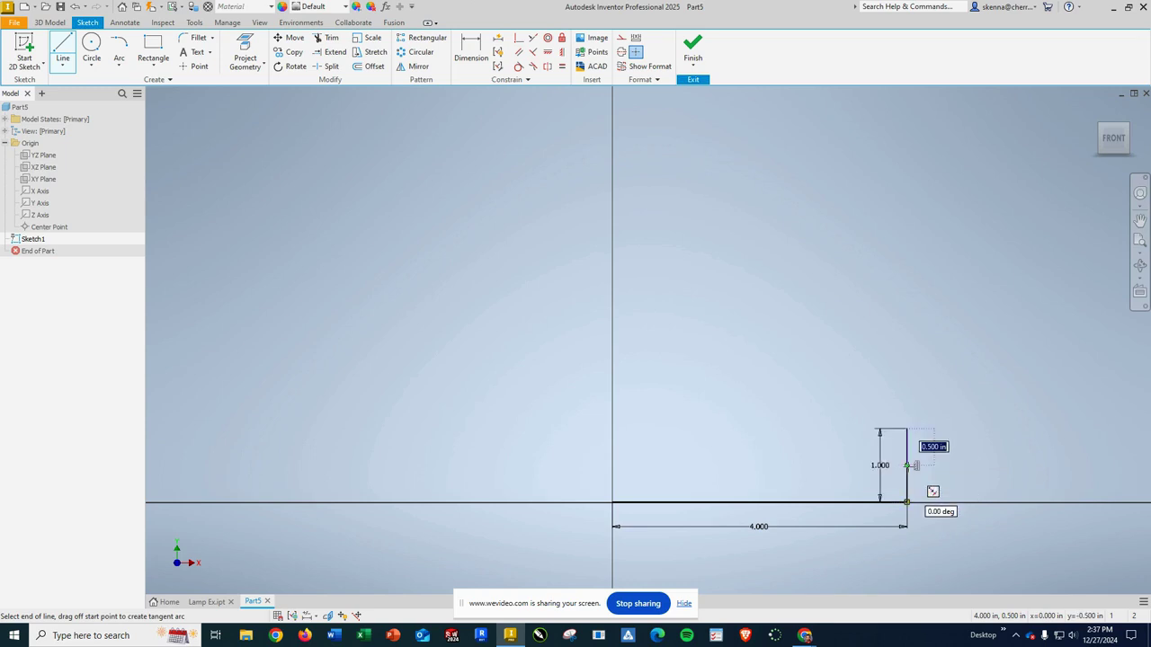
key(Escape)
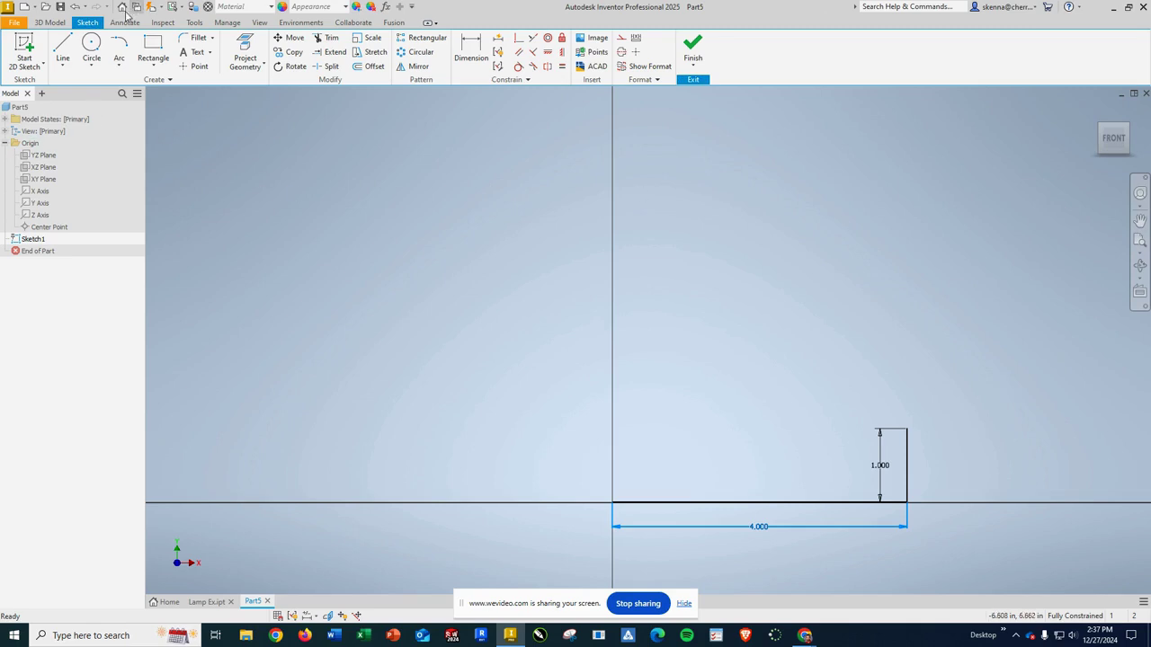
Step: Draw an inward-curving three-point arc from the top of the 1 in line to a point about 5.3 in above the baseline
click(123, 66)
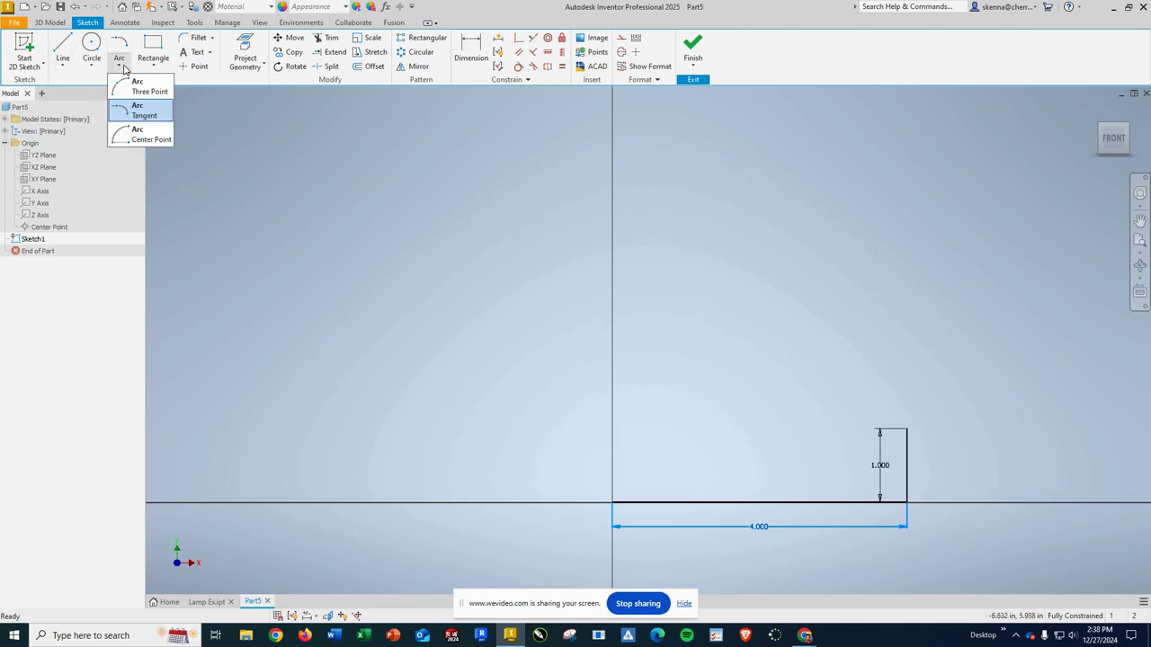
click(142, 87)
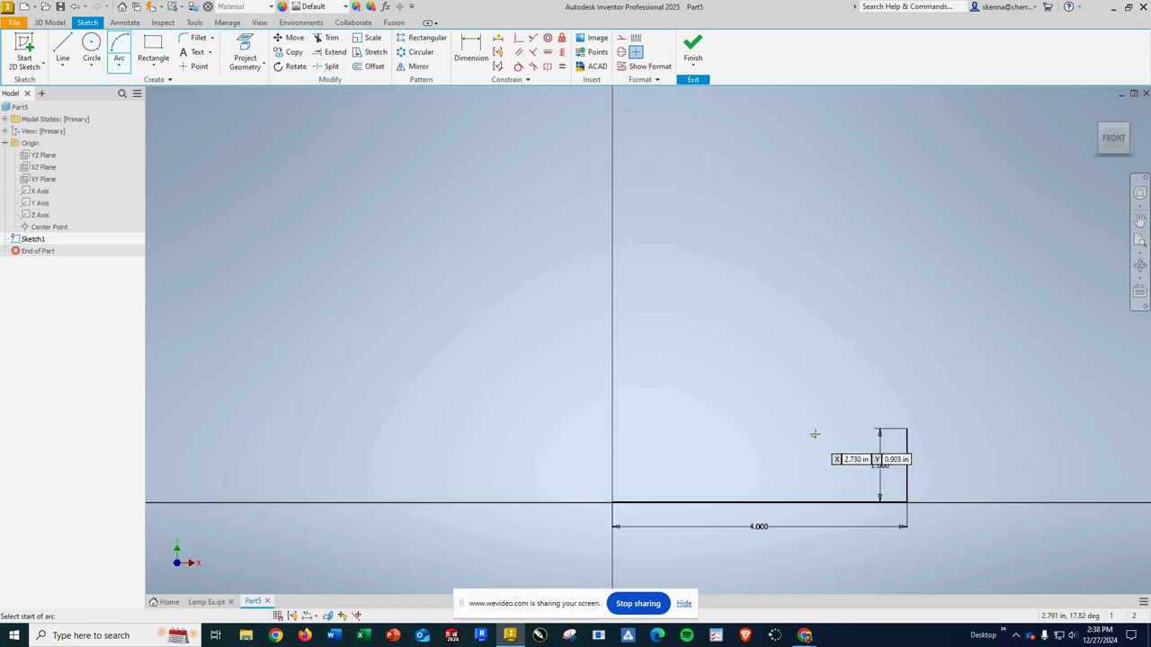
click(907, 428)
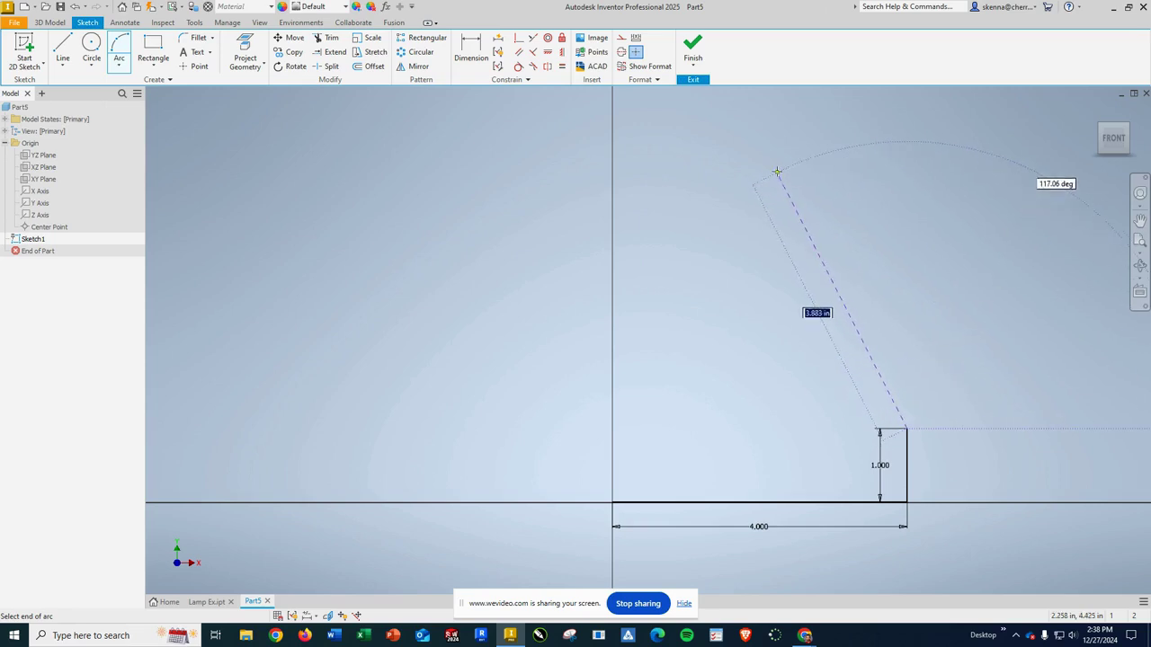
click(747, 114)
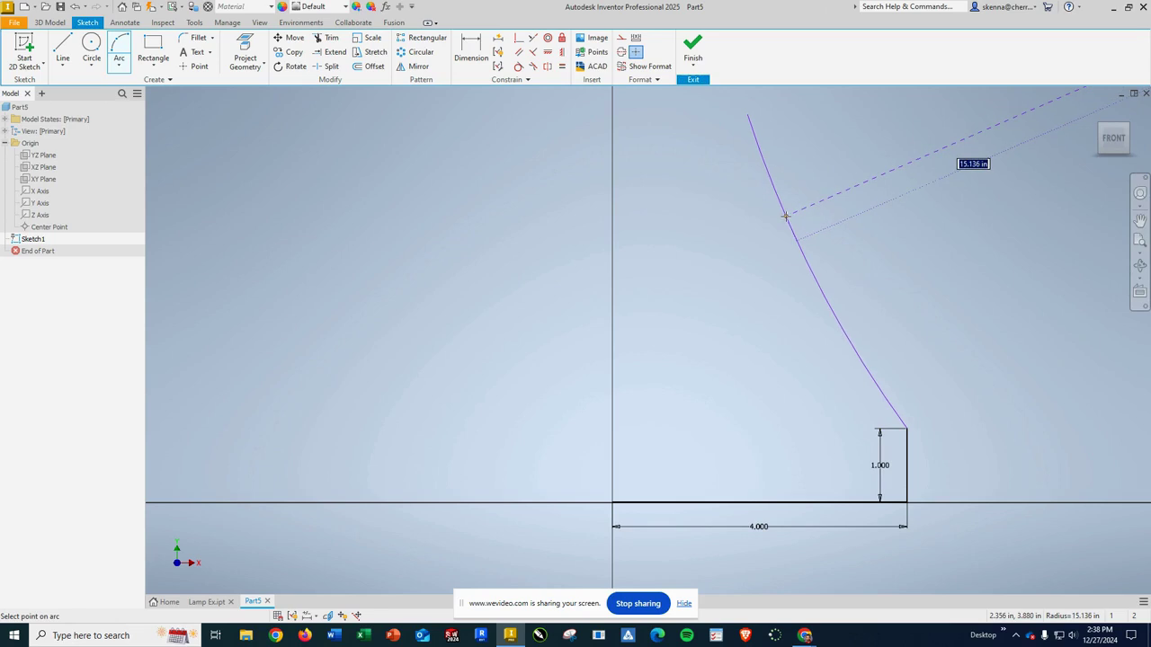
click(786, 217)
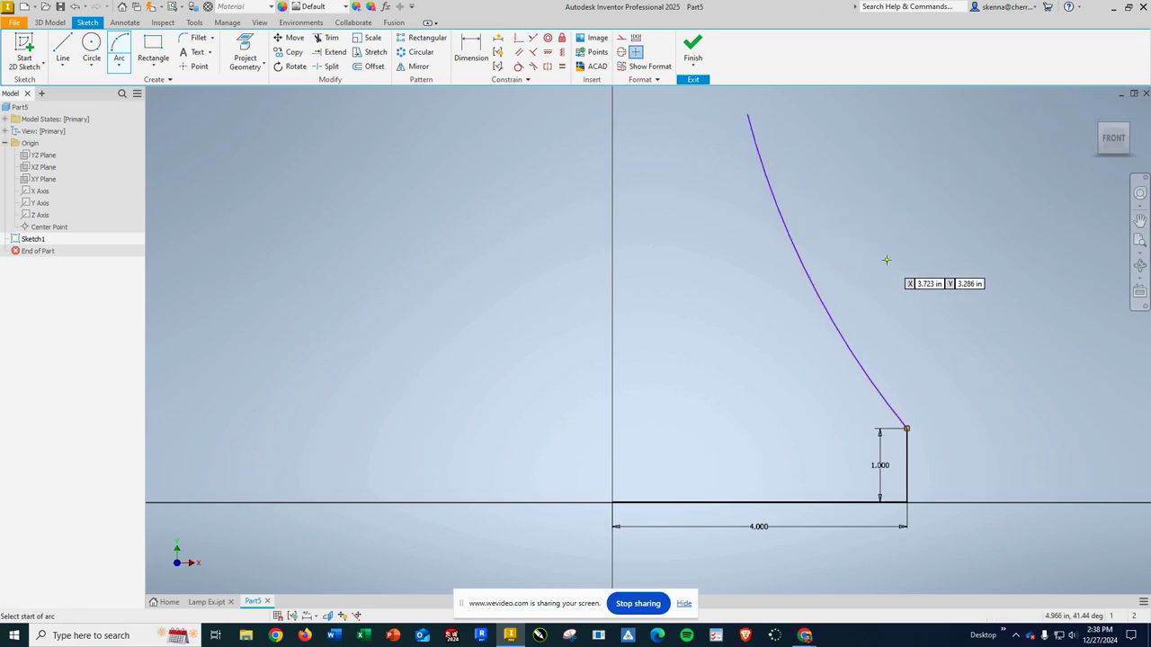
Step: Dimension the height from the baseline to the arc's upper endpoint as 8 in
scroll(875, 263, down, 5)
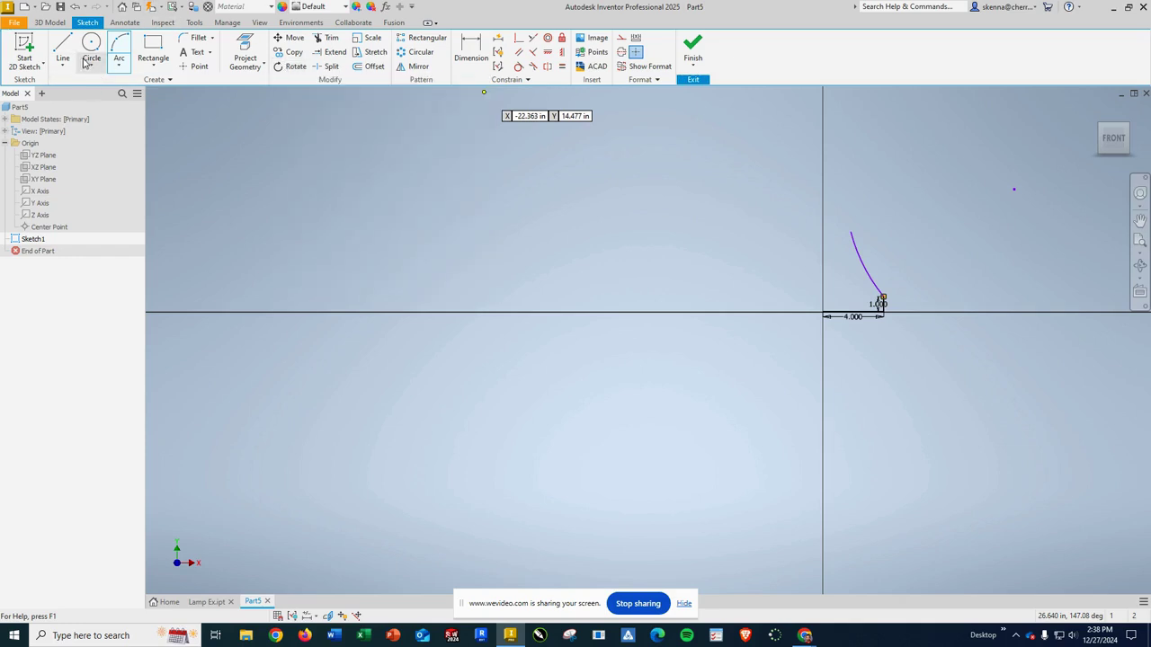
click(469, 50)
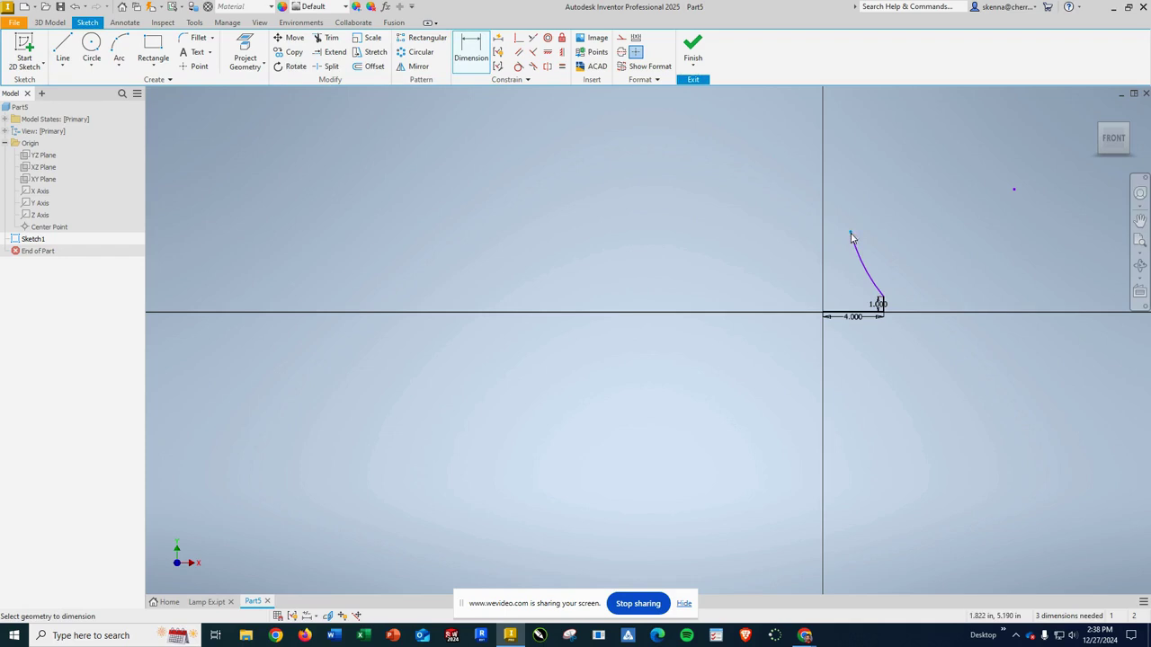
click(834, 313)
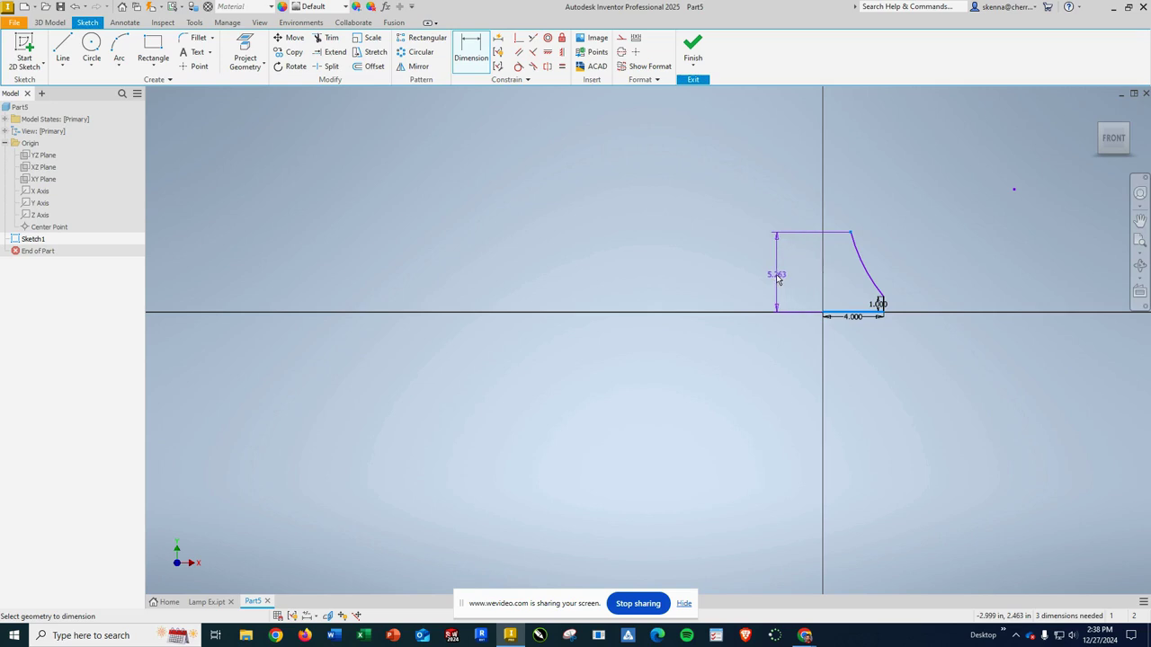
click(768, 276)
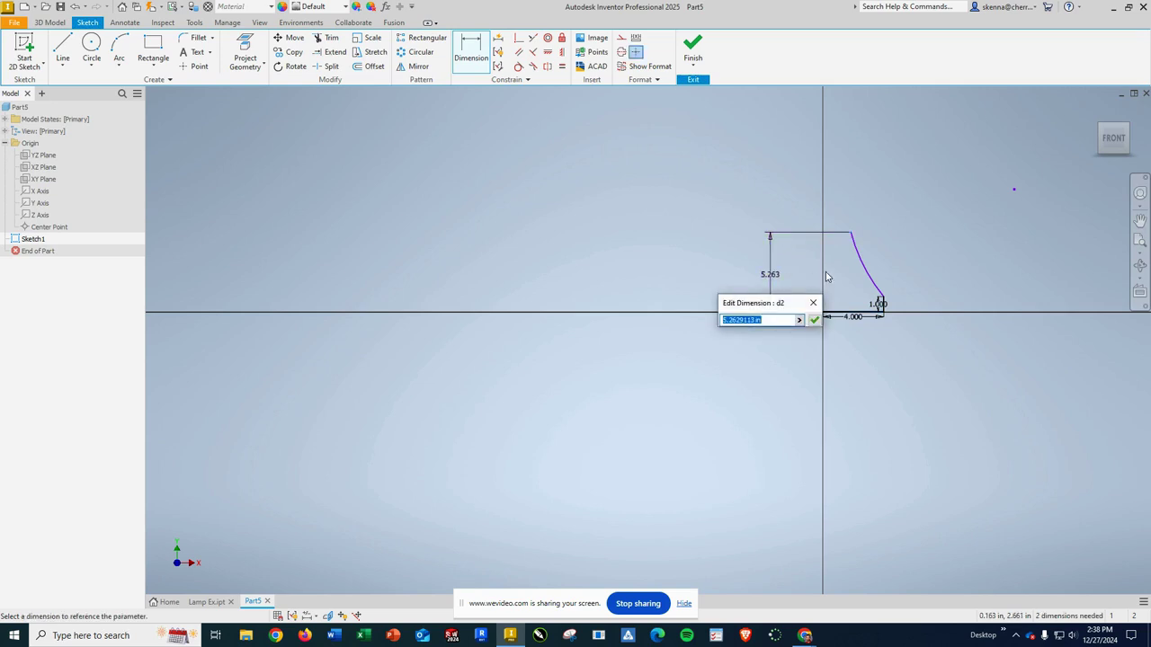
text(8)
key(Return)
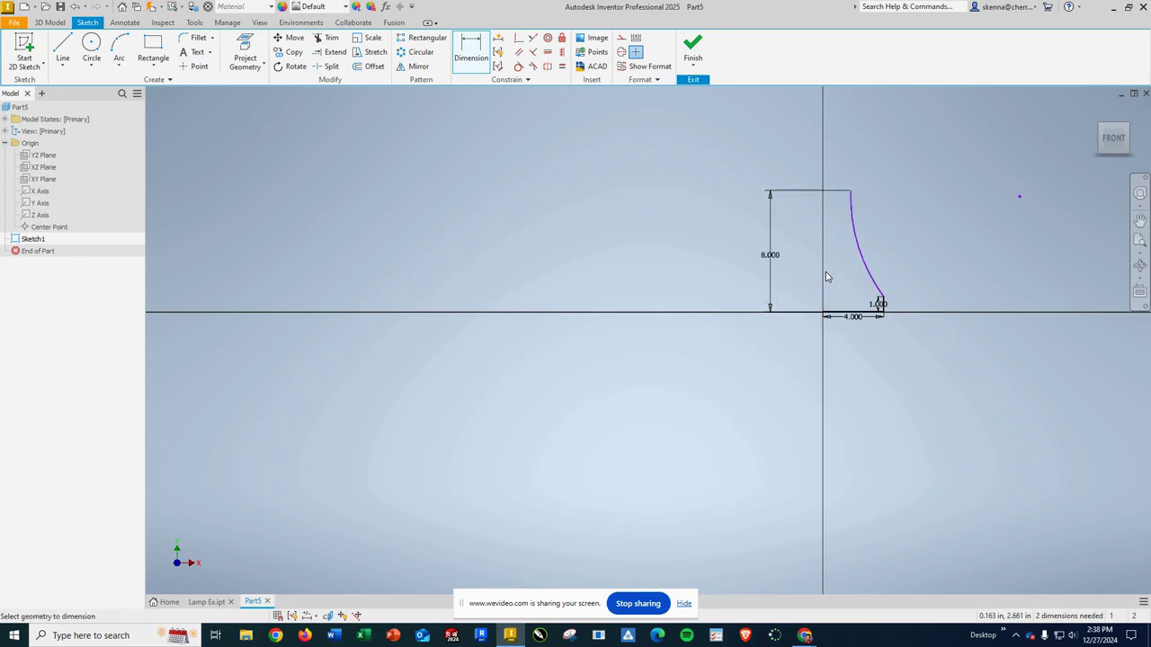
Step: Dimension the arc's radius as 10 in
click(860, 241)
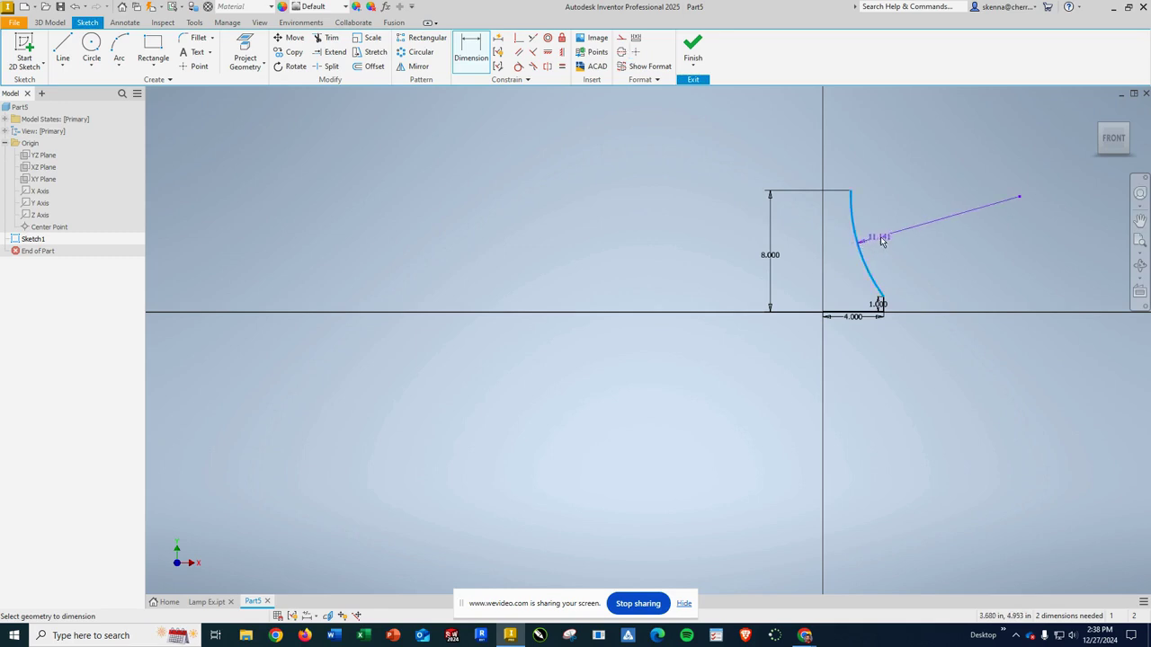
click(925, 240)
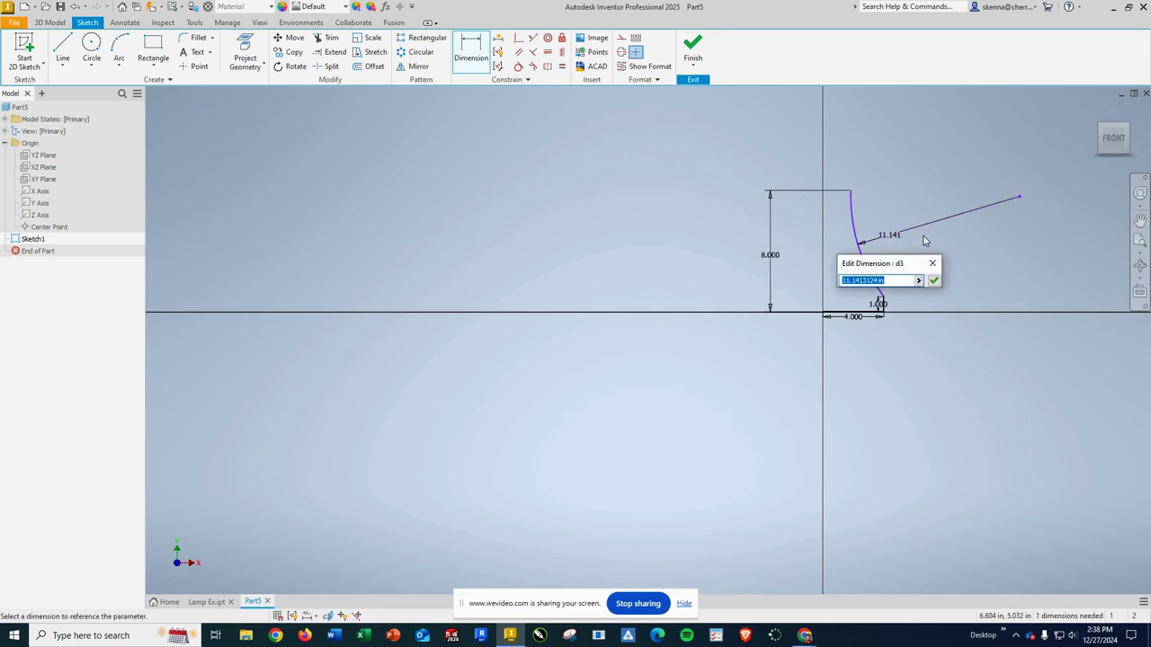
text(10)
key(Return)
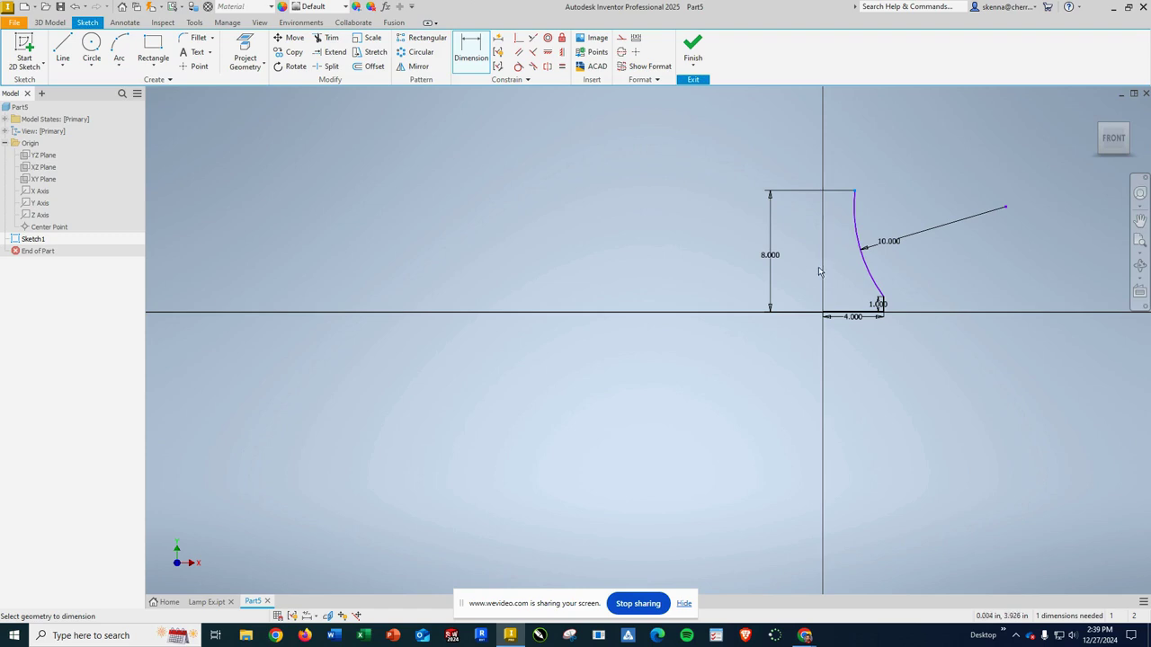
Step: Dimension the horizontal distance from the sketch origin to the arc's upper endpoint as 2 in, and leave the Dimension command
click(826, 314)
click(840, 151)
text(2)
key(Return)
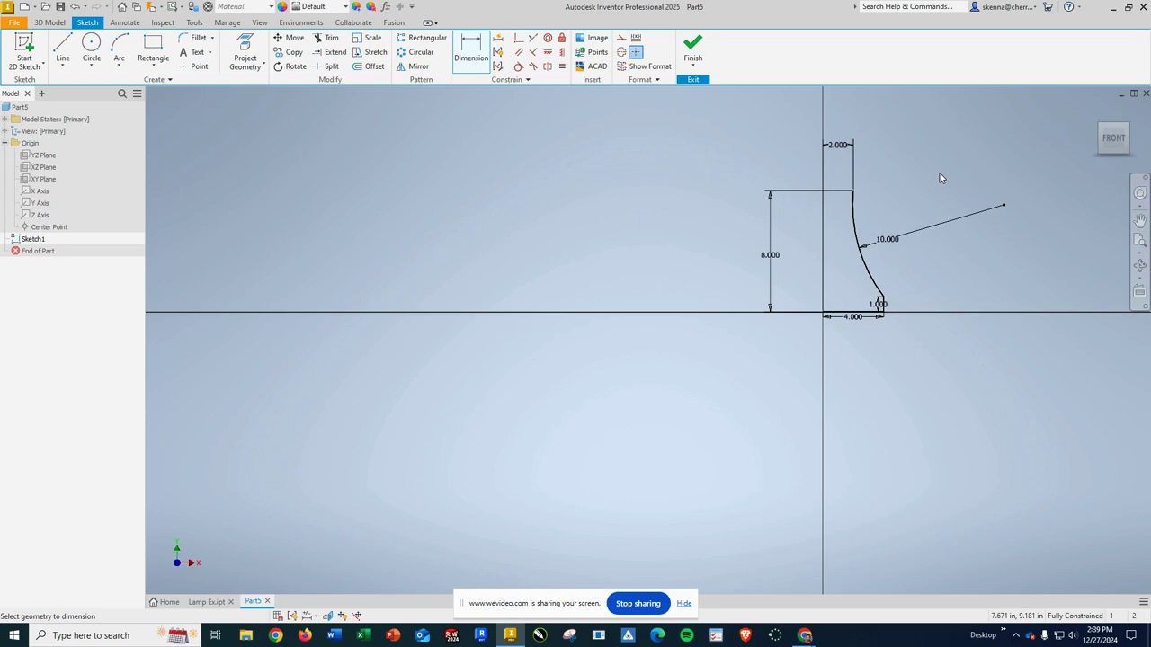
click(837, 151)
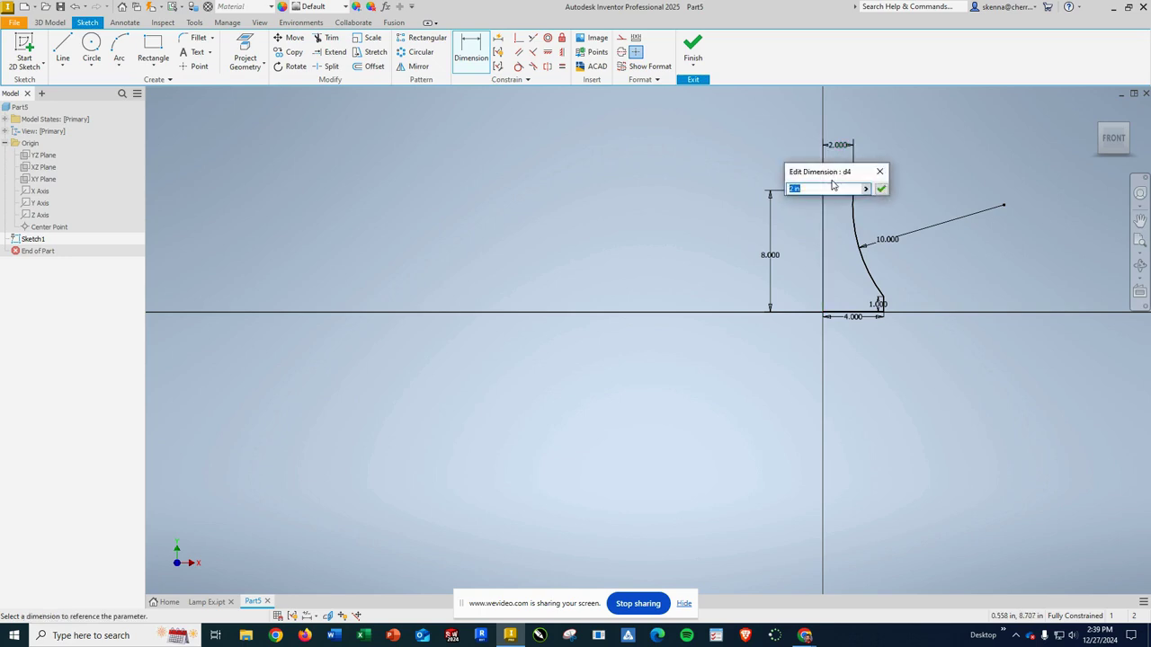
click(880, 173)
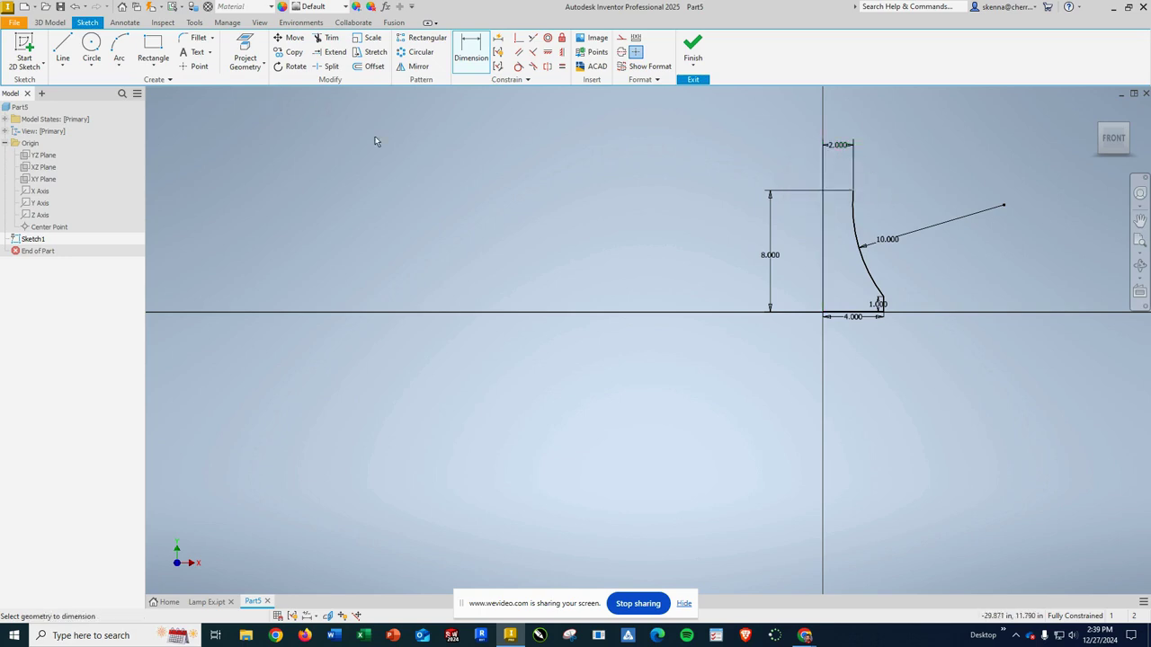
key(Escape)
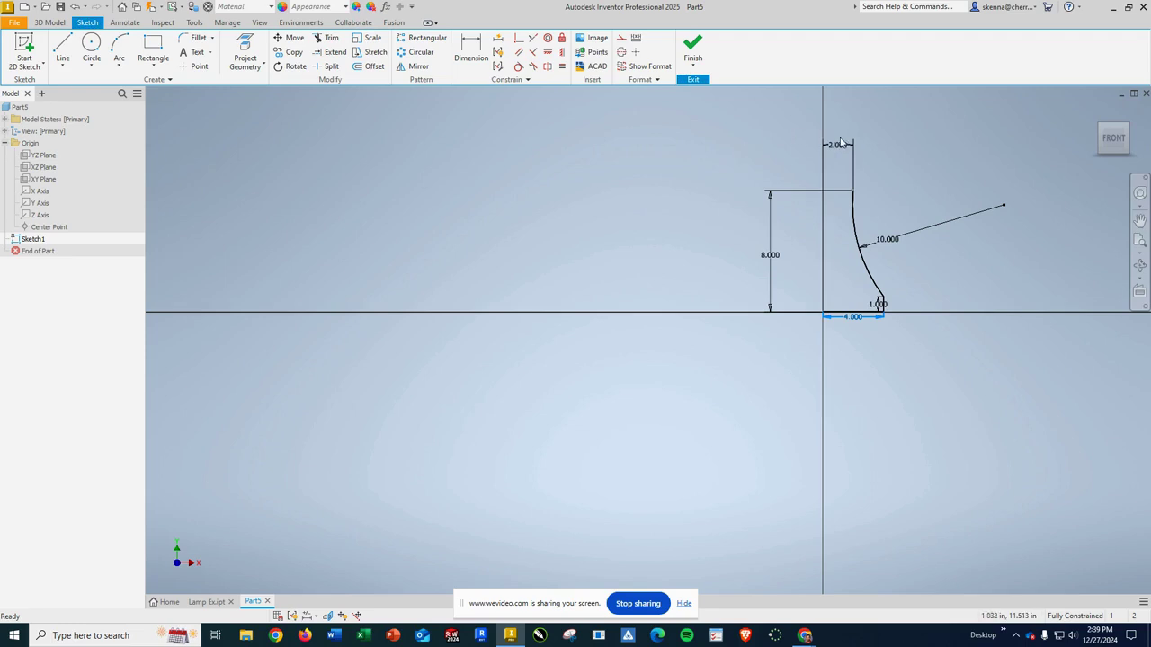
Step: Reposition the 2 in dimension below the arc's upper endpoint, between the vertical axis and the arc
drag(841, 143, 833, 212)
click(912, 191)
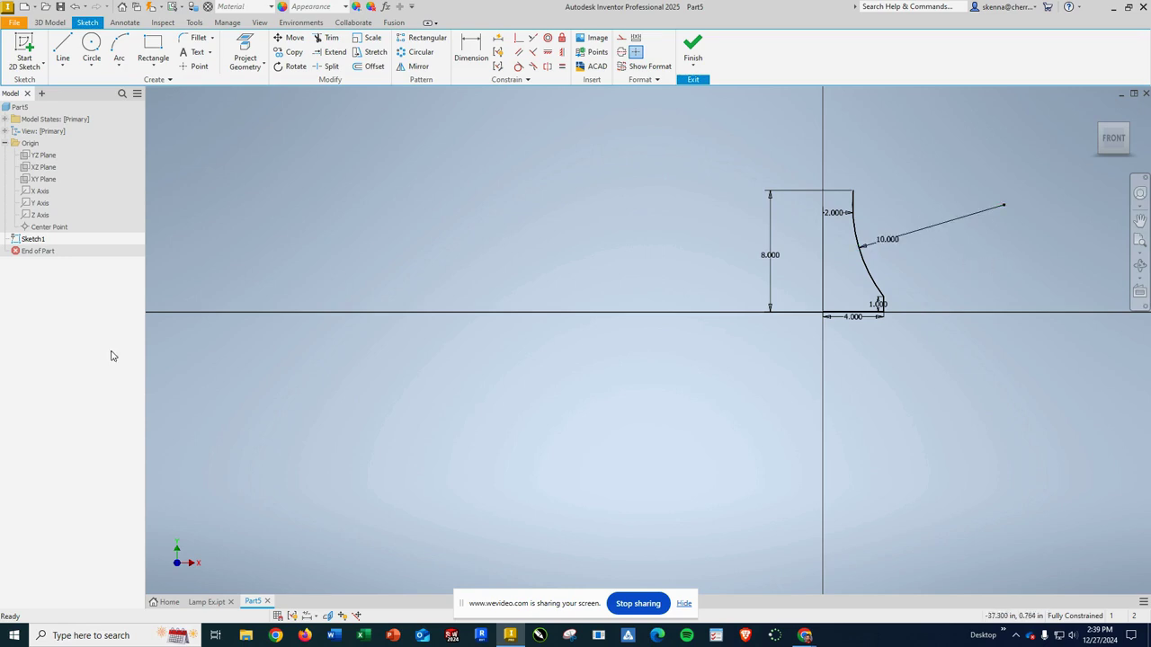
scroll(478, 272, up, 5)
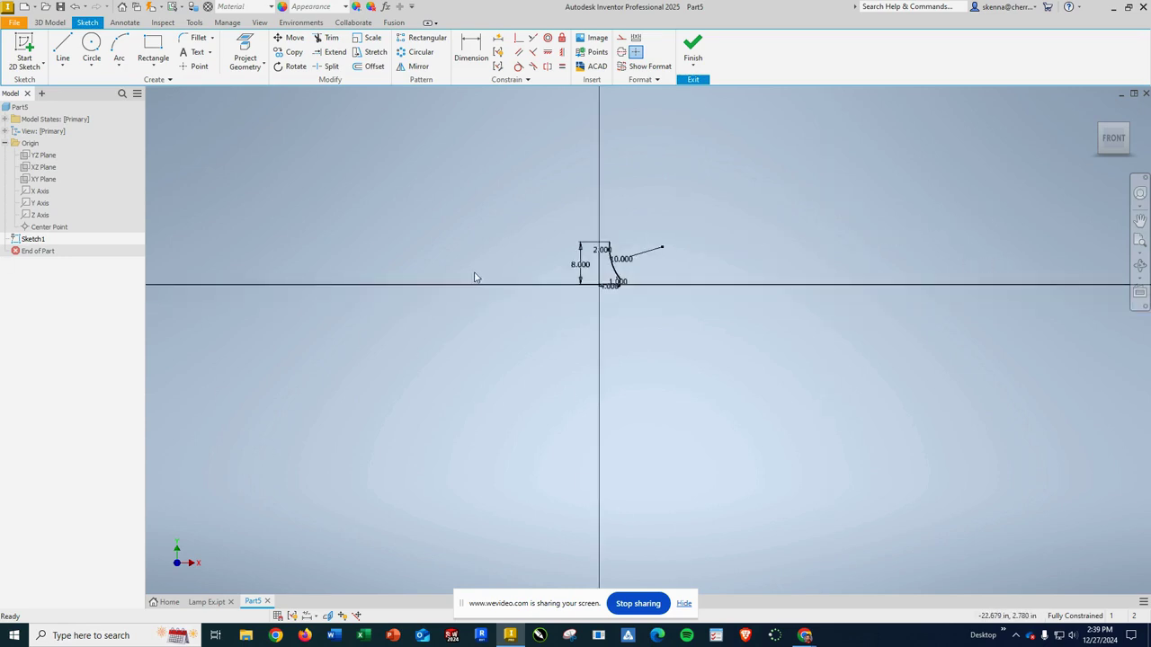
Step: Draw a three-point arc from the curved side's upper endpoint to a point about 1.36 in directly above, bulging away from the vertical axis
scroll(313, 268, down, 3)
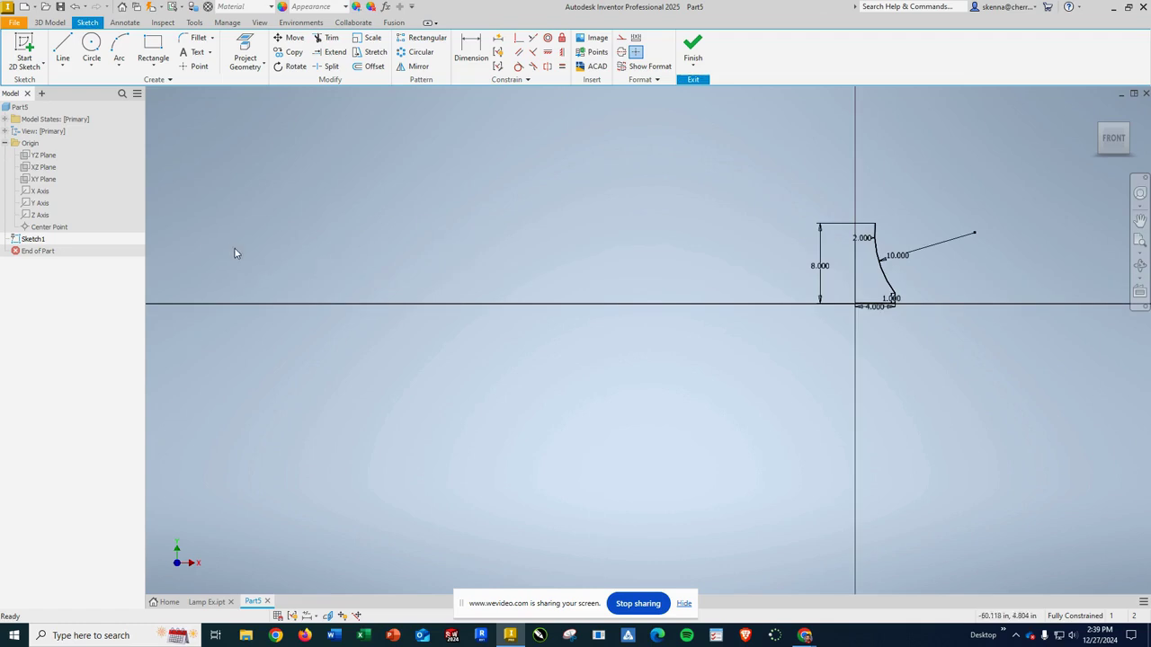
scroll(396, 340, down, 3)
middle_click(425, 340)
middle_click(425, 340)
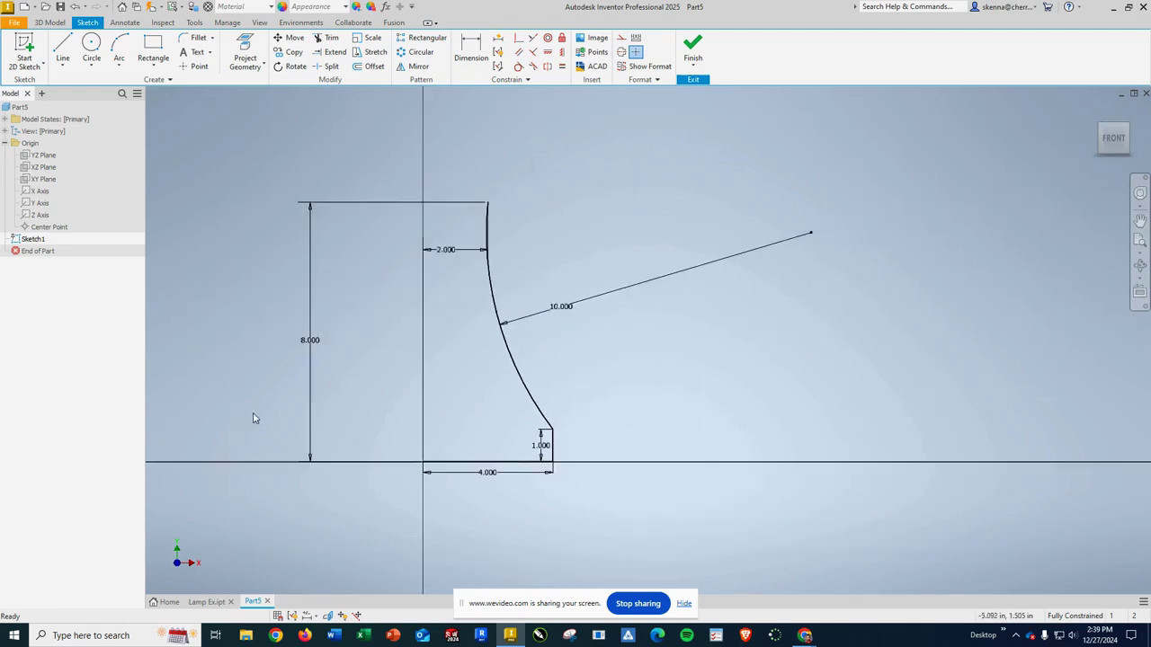
scroll(451, 399, up, 3)
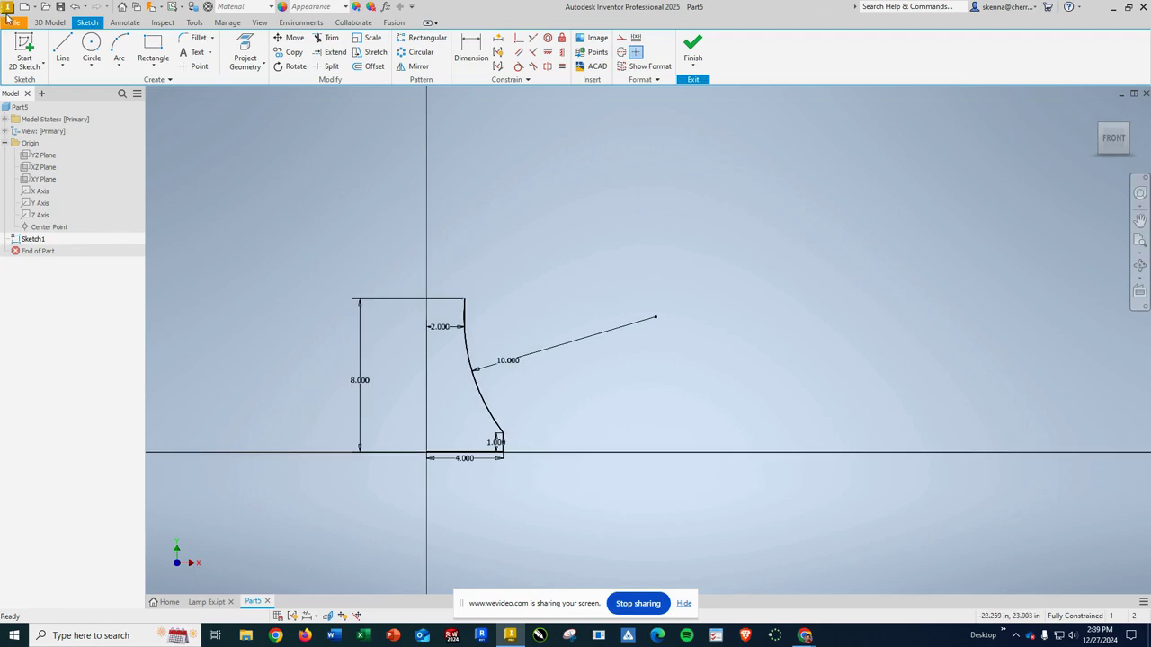
click(119, 47)
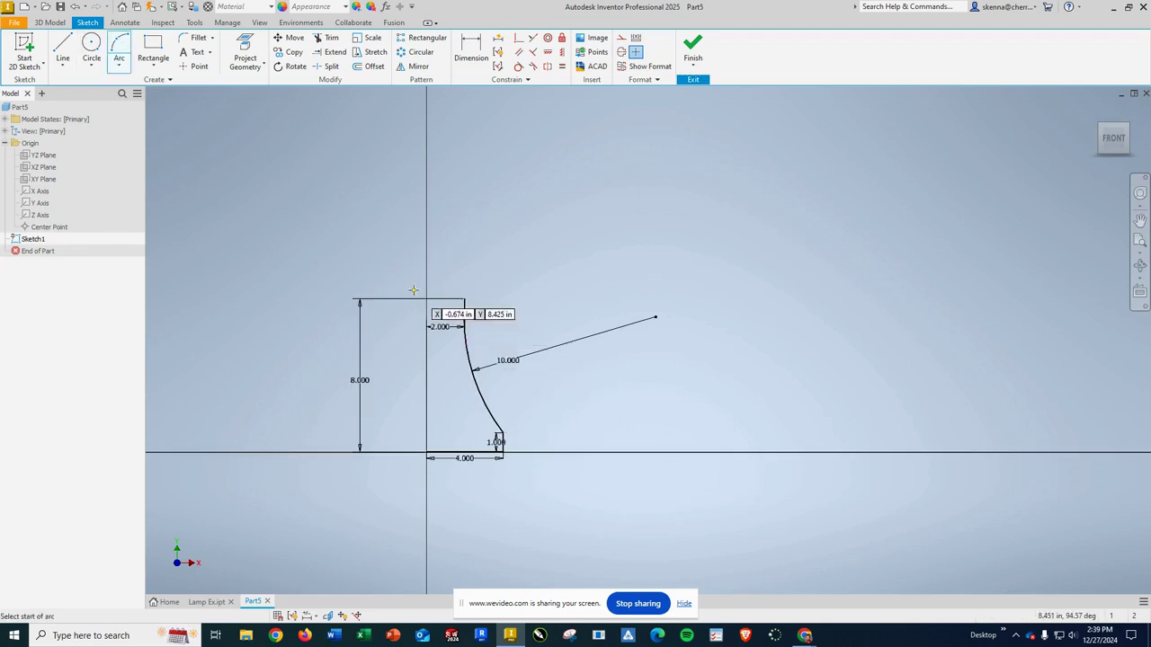
scroll(464, 293, down, 5)
scroll(464, 292, down, 3)
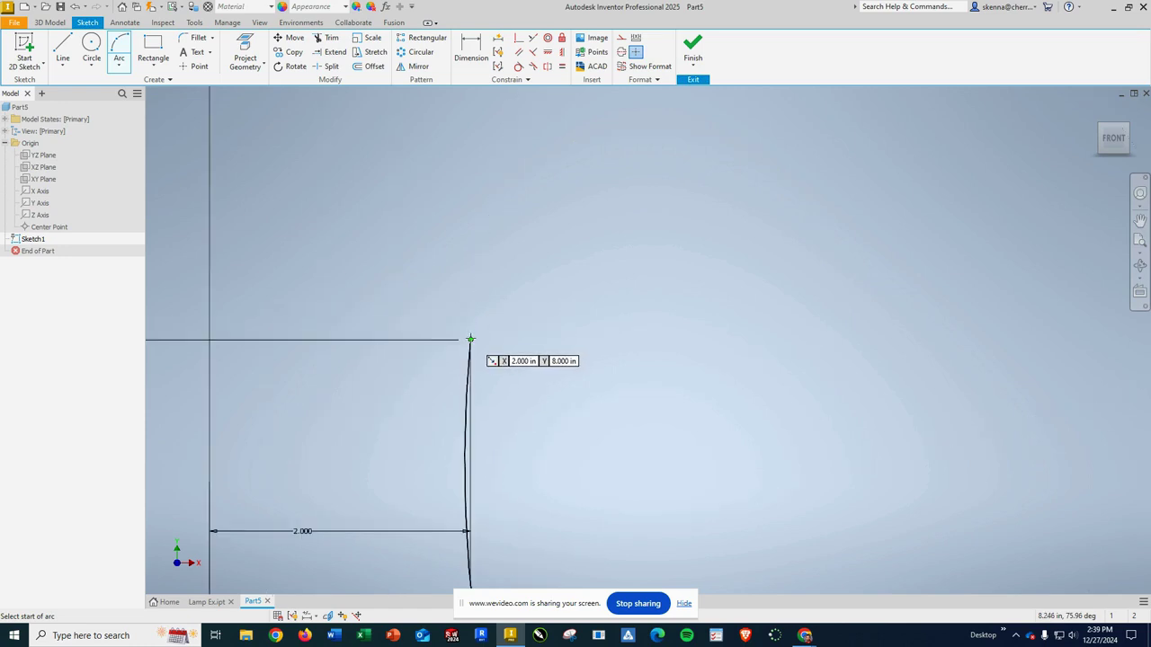
click(469, 339)
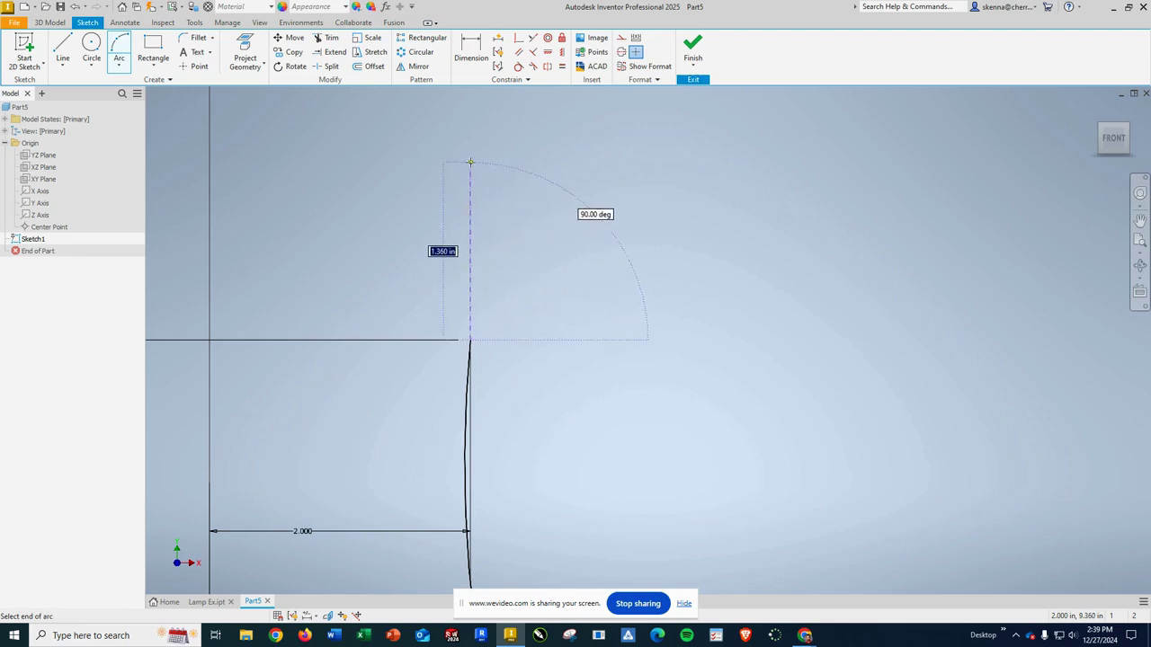
click(471, 163)
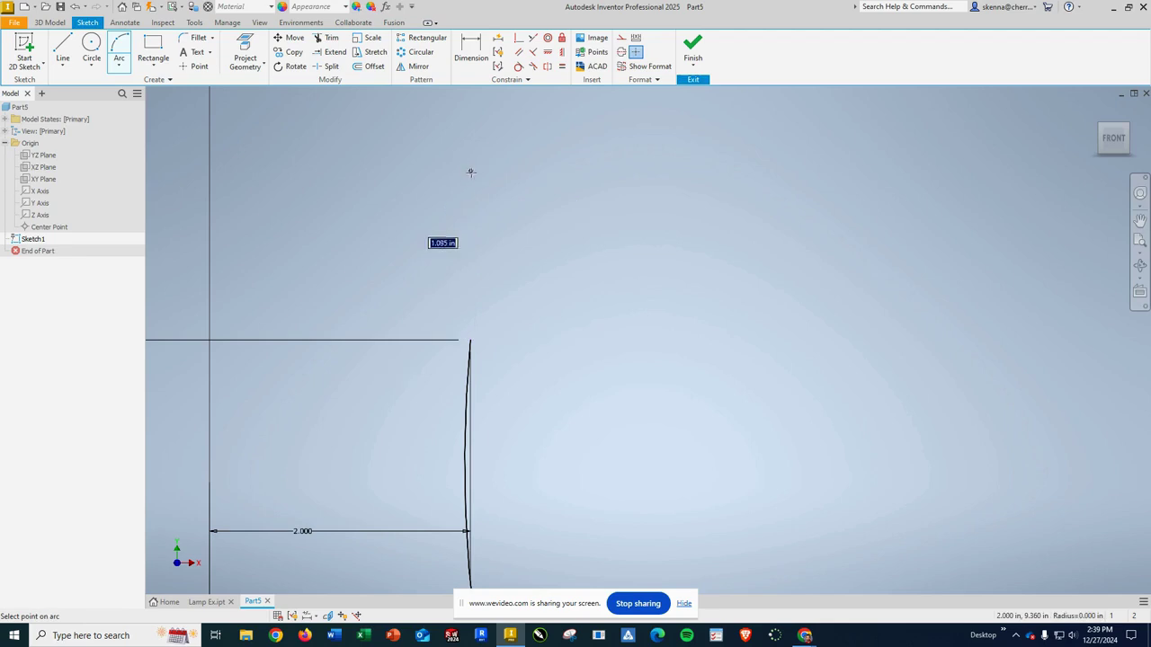
click(583, 245)
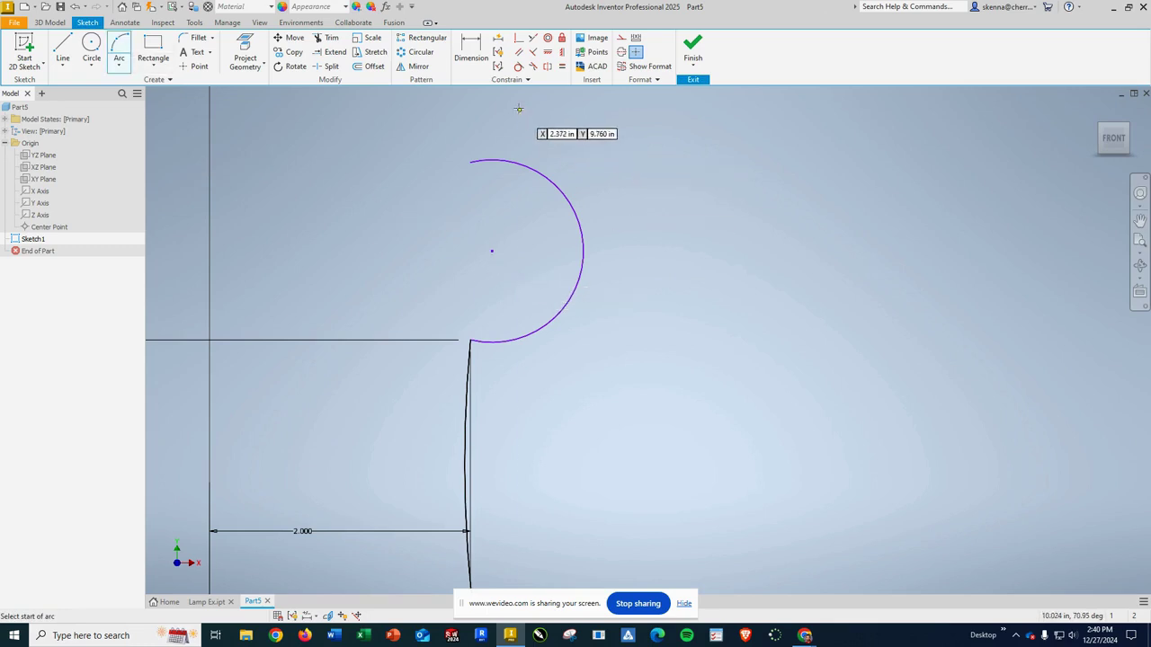
Step: Align the small arc's center point vertically with its lower and upper endpoints using vertical constraints
click(562, 51)
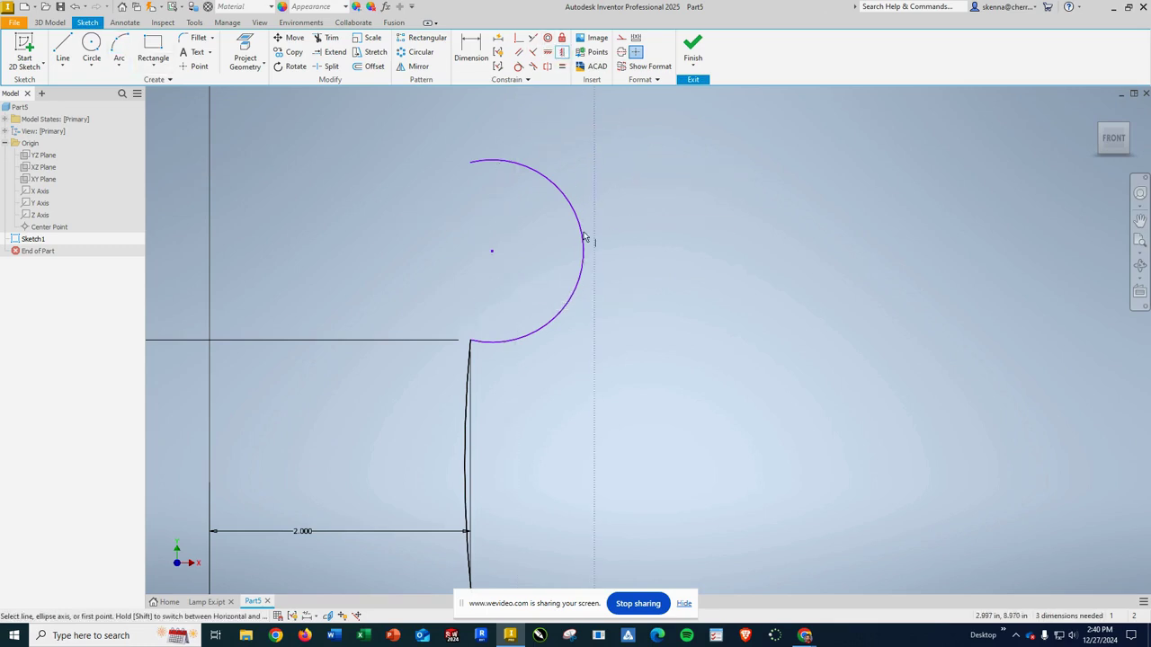
click(492, 255)
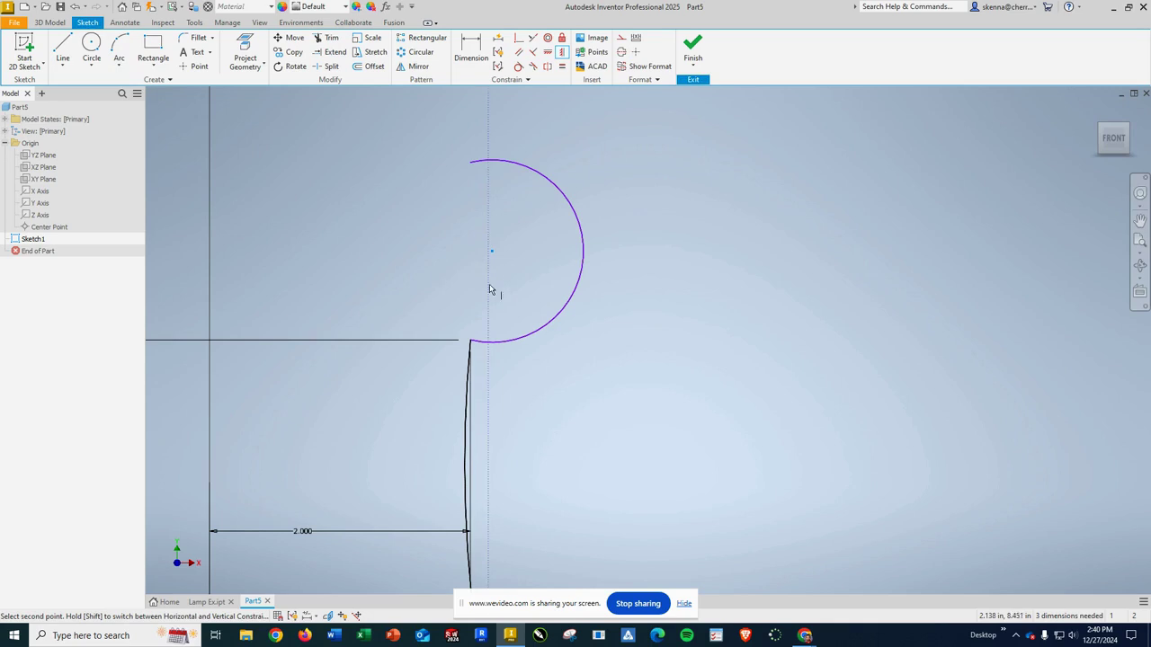
click(471, 341)
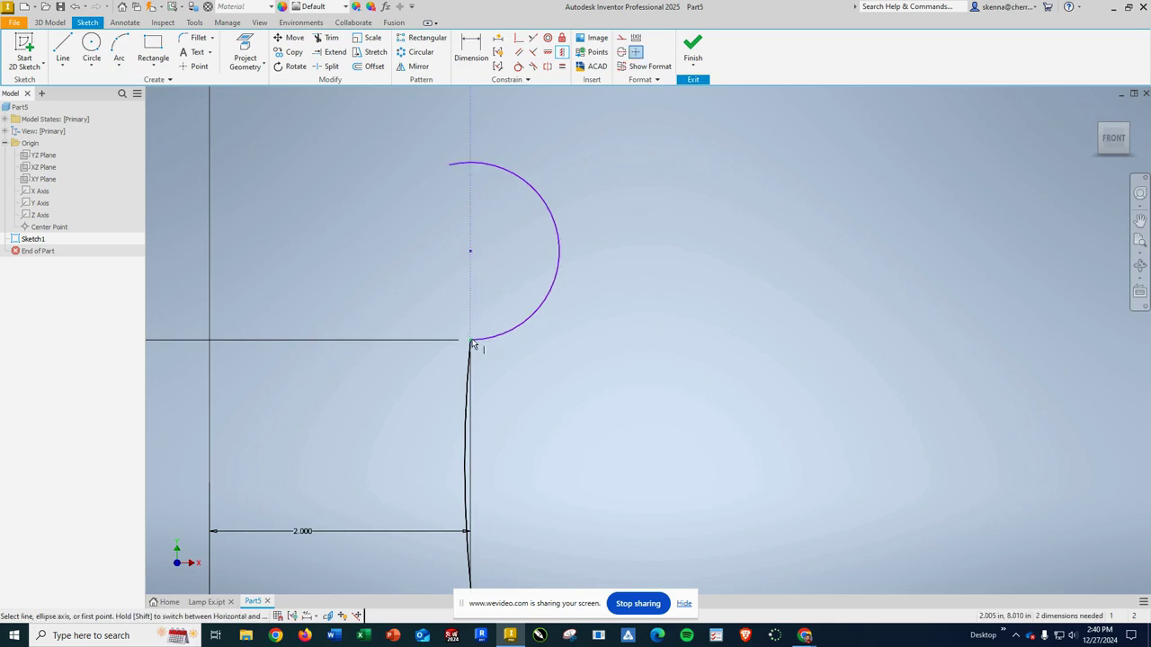
click(471, 254)
click(452, 166)
Step: Dimension the small arc's radius as 0.75 in
click(472, 50)
click(559, 263)
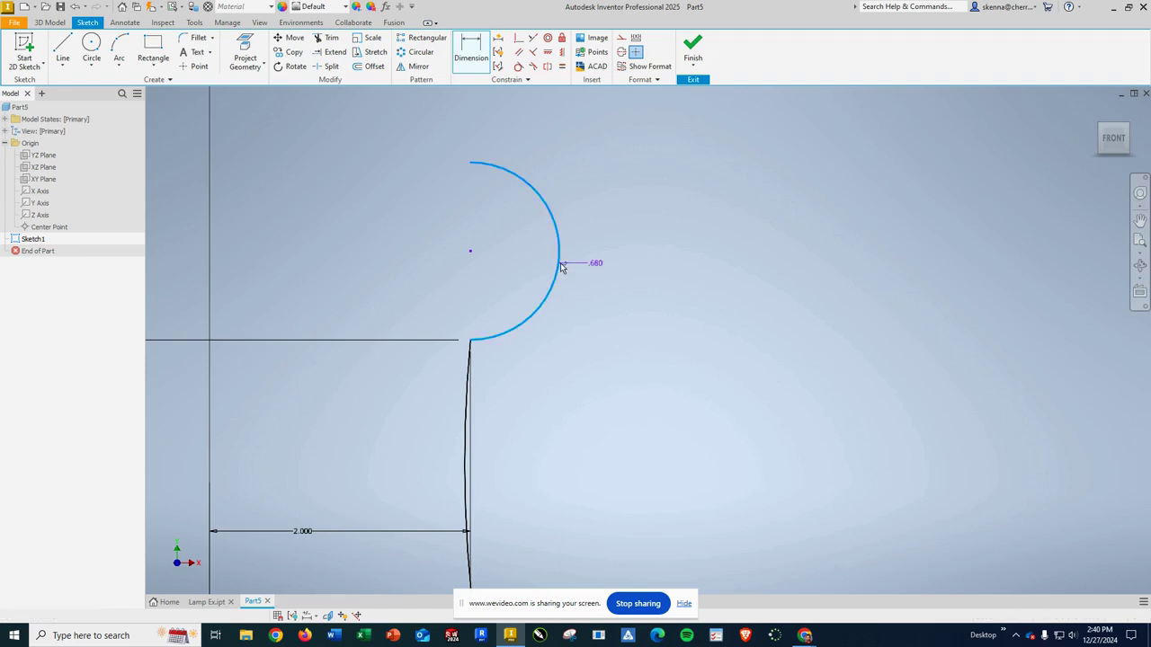
click(745, 295)
text(.75)
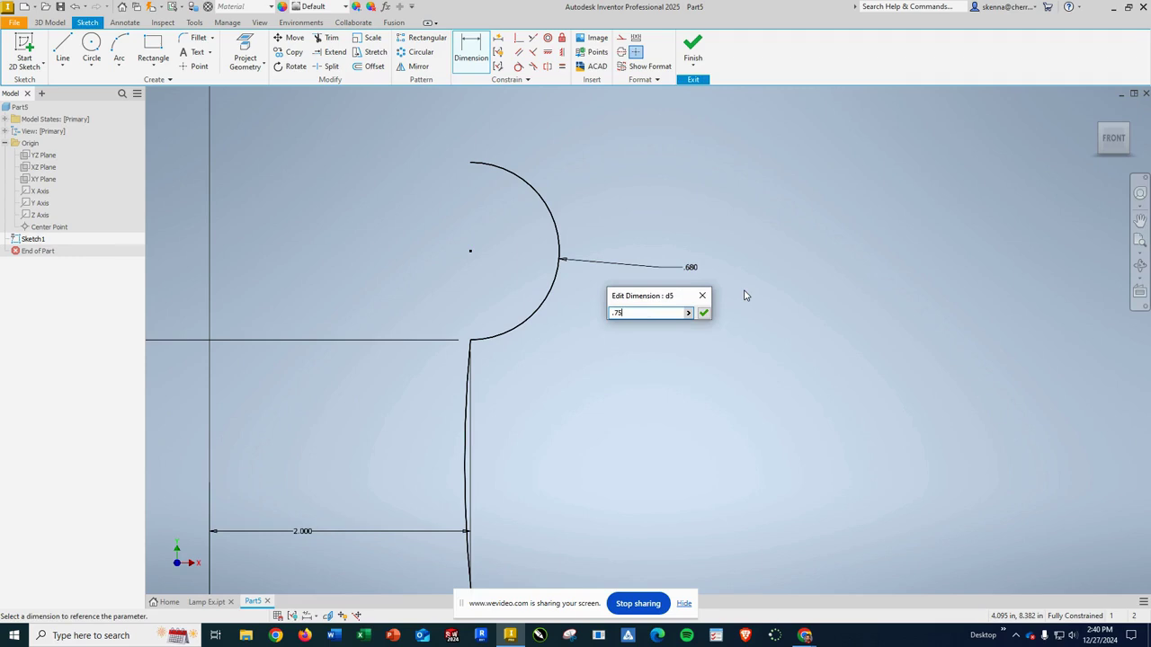
key(Return)
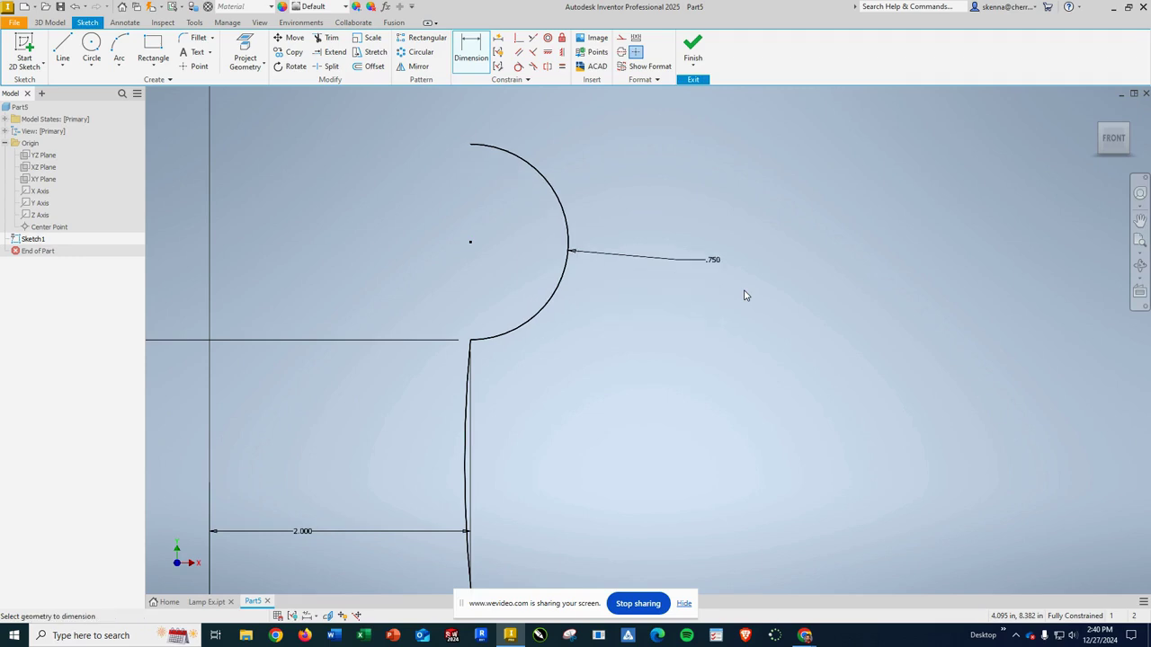
Step: Draw a shallow outward-bulging arc of about 19.7 in radius from the small arc's upper endpoint, rising about 7.6 in toward the vertical axis
scroll(578, 227, down, 8)
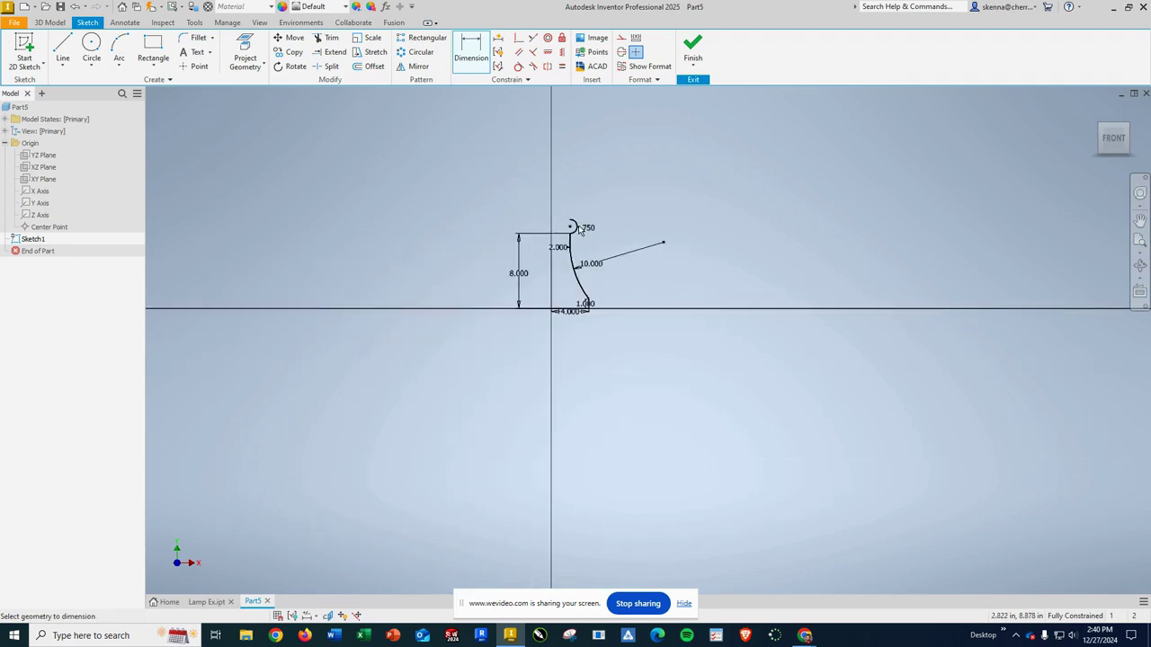
scroll(576, 208, up, 7)
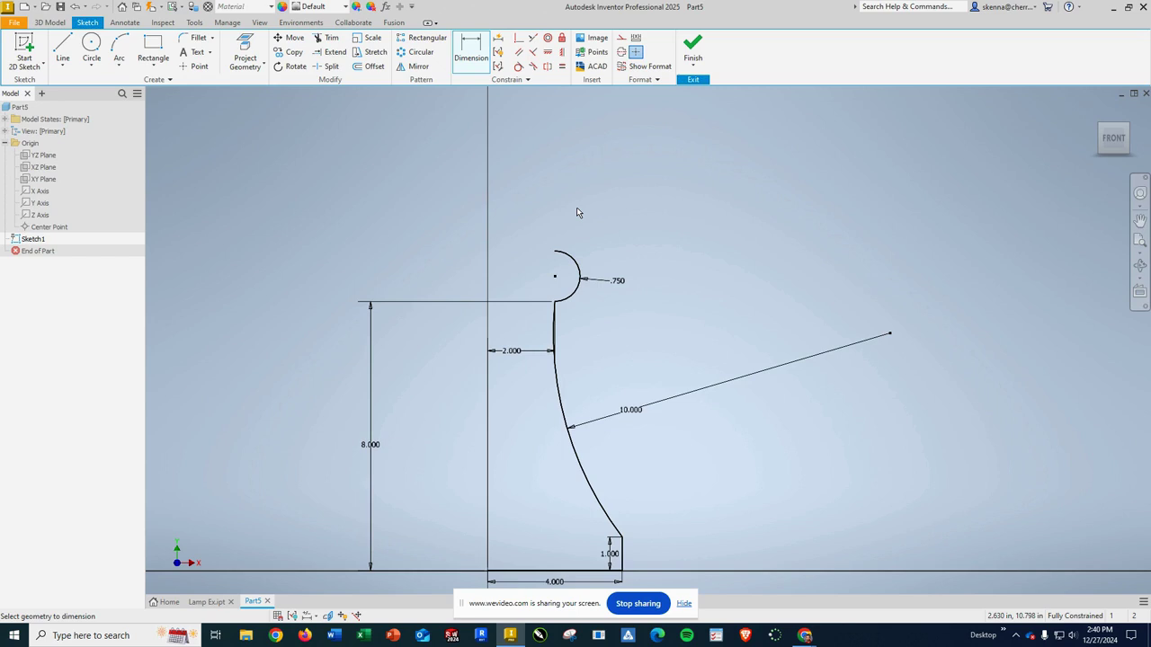
click(117, 45)
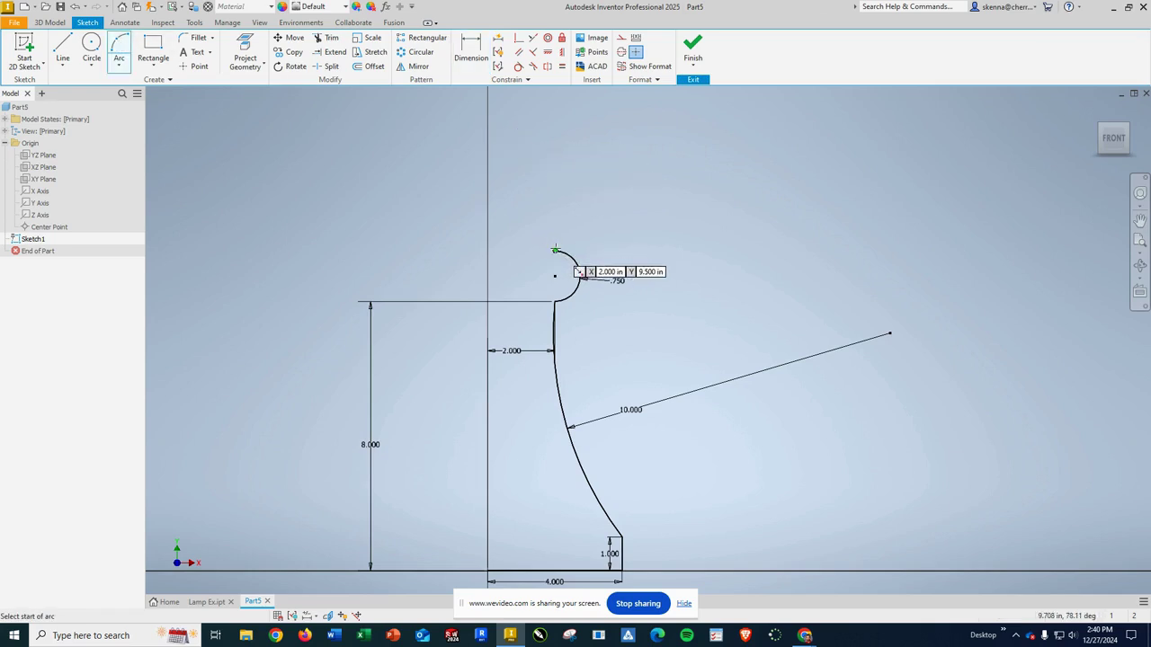
click(555, 250)
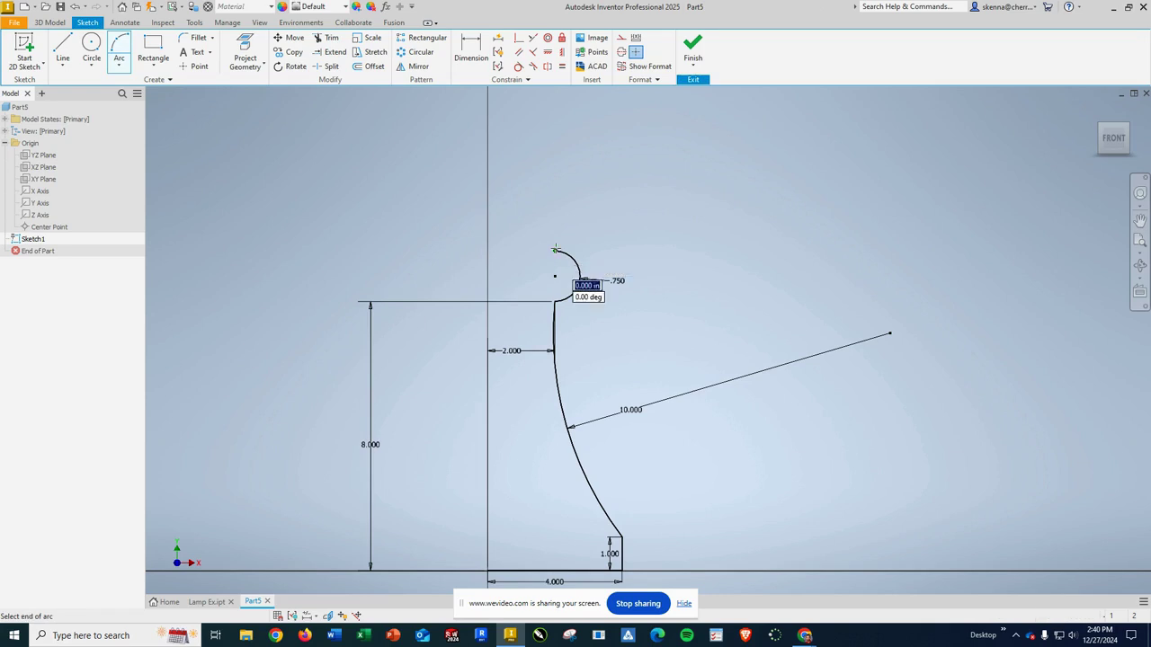
scroll(556, 171, down, 4)
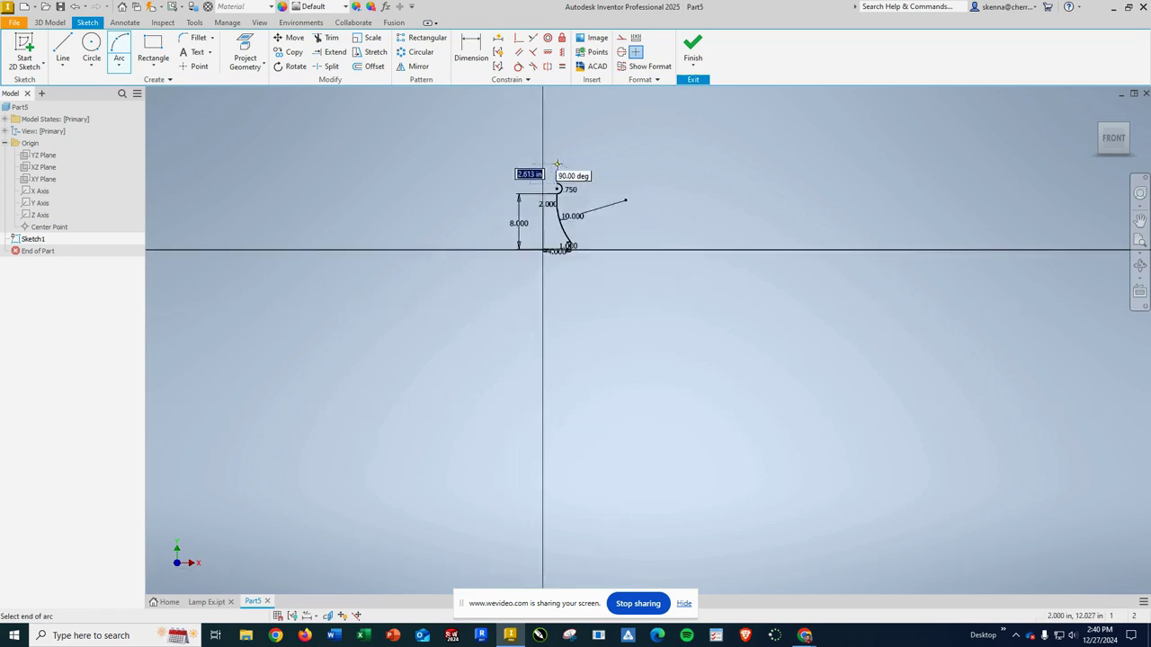
scroll(544, 158, up, 3)
click(524, 141)
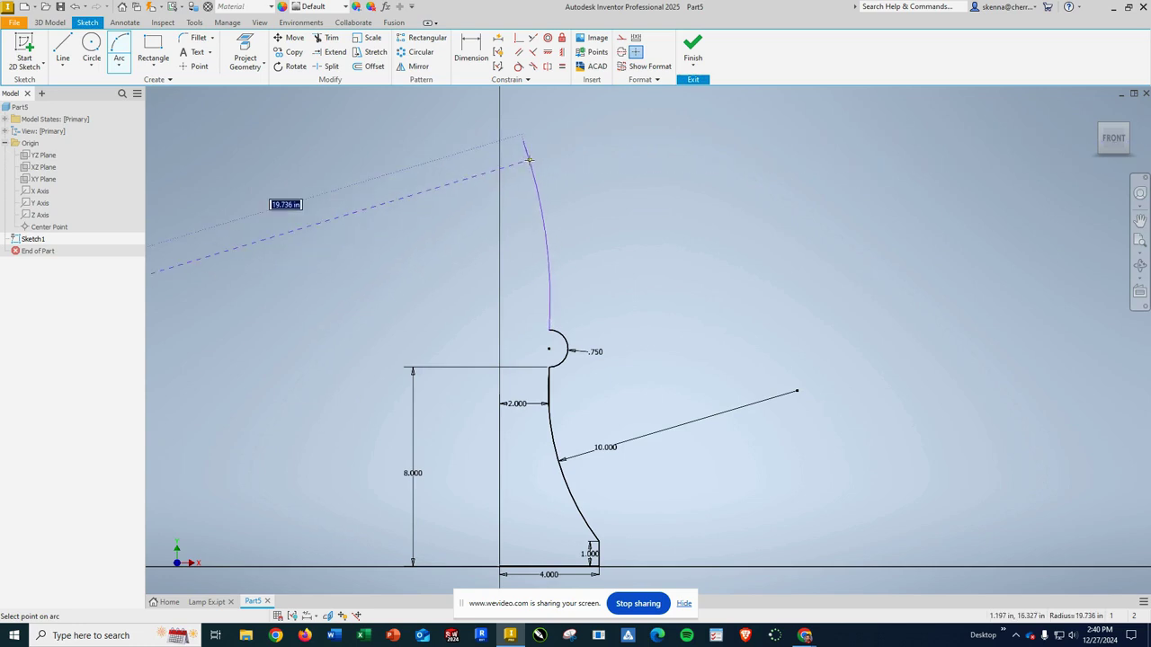
click(530, 160)
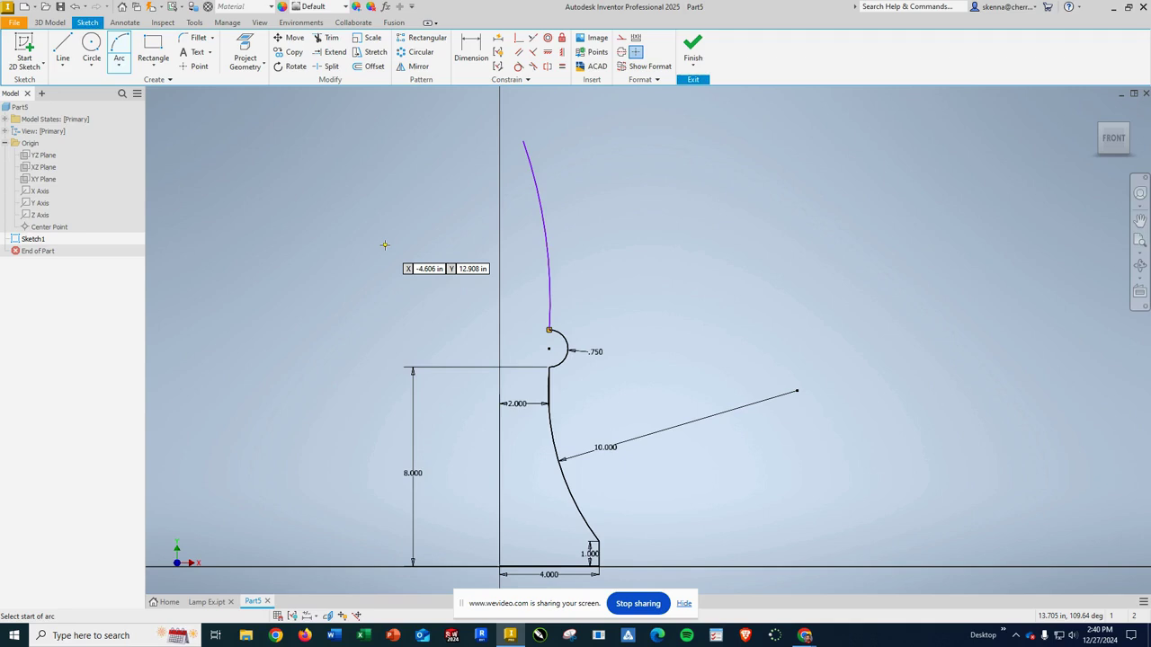
Step: Draw connected lines from the upper arc's end: 2 in up, horizontally to the vertical axis, and down to about 0.9 in below the baseline
scroll(660, 452, up, 5)
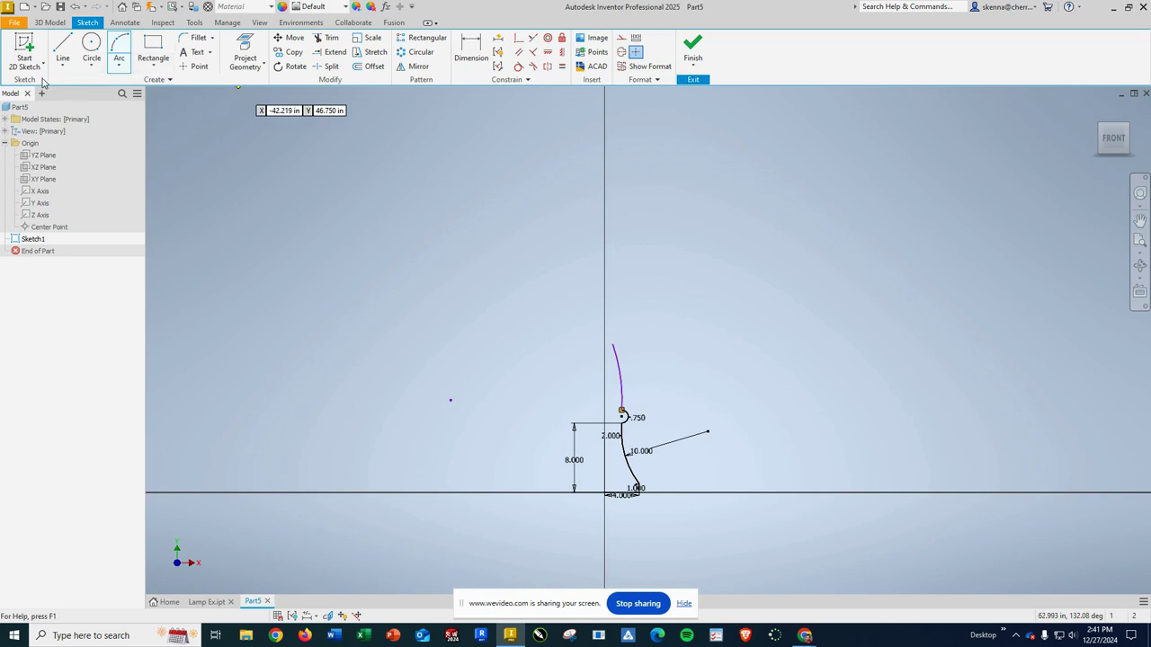
click(62, 49)
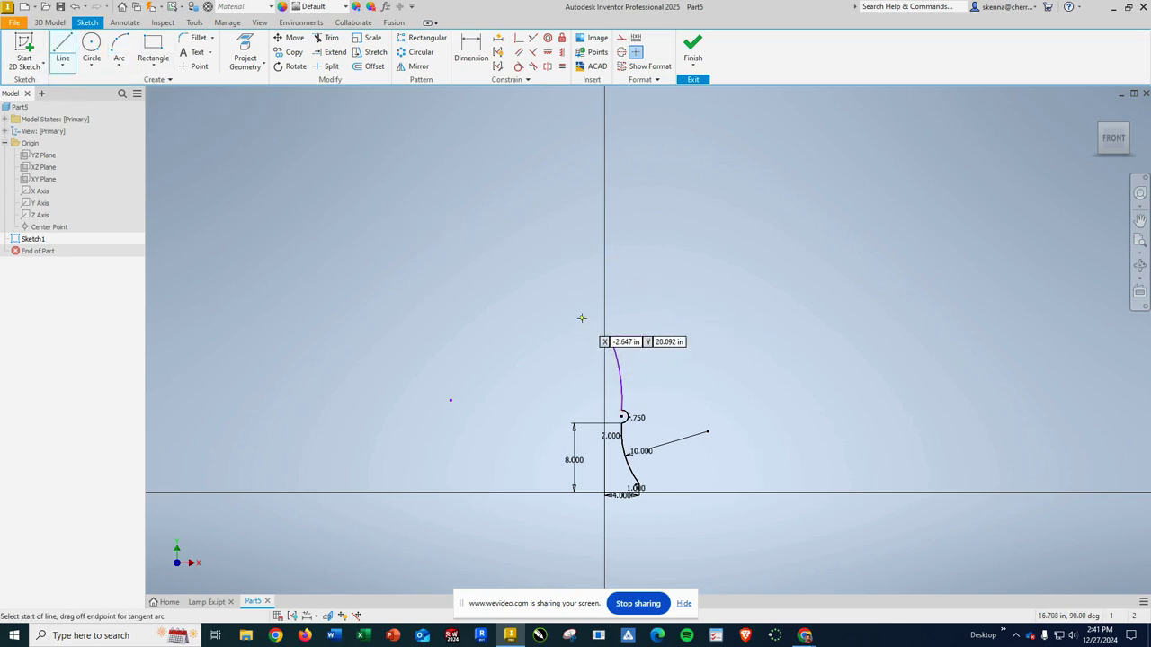
scroll(611, 329, up, 5)
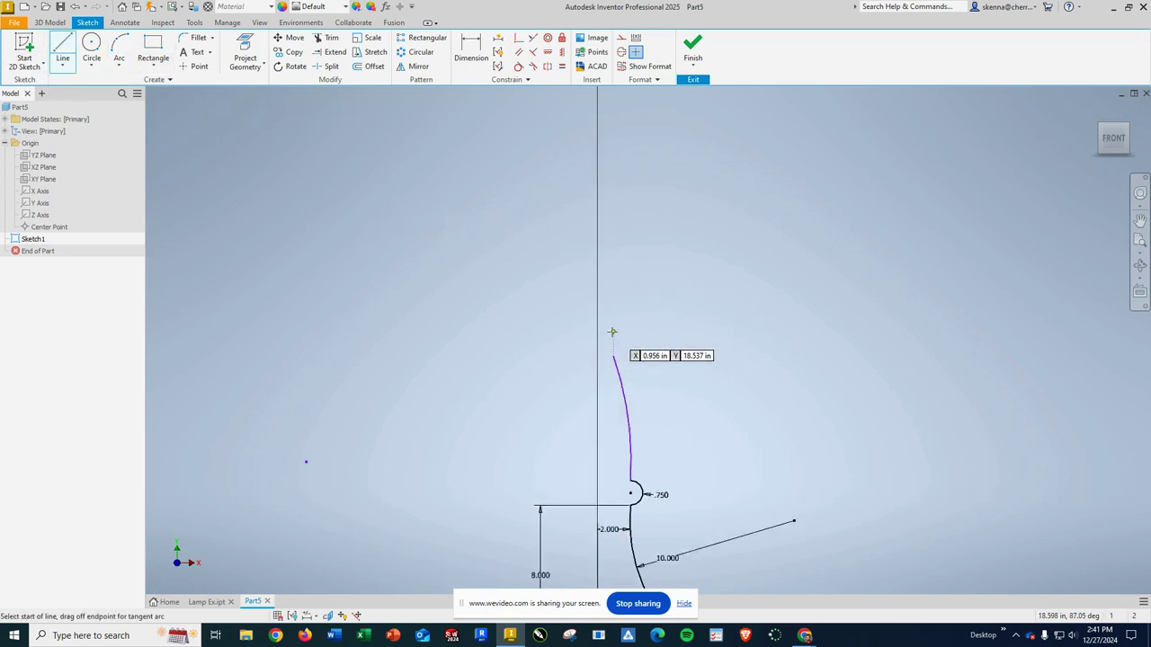
click(613, 376)
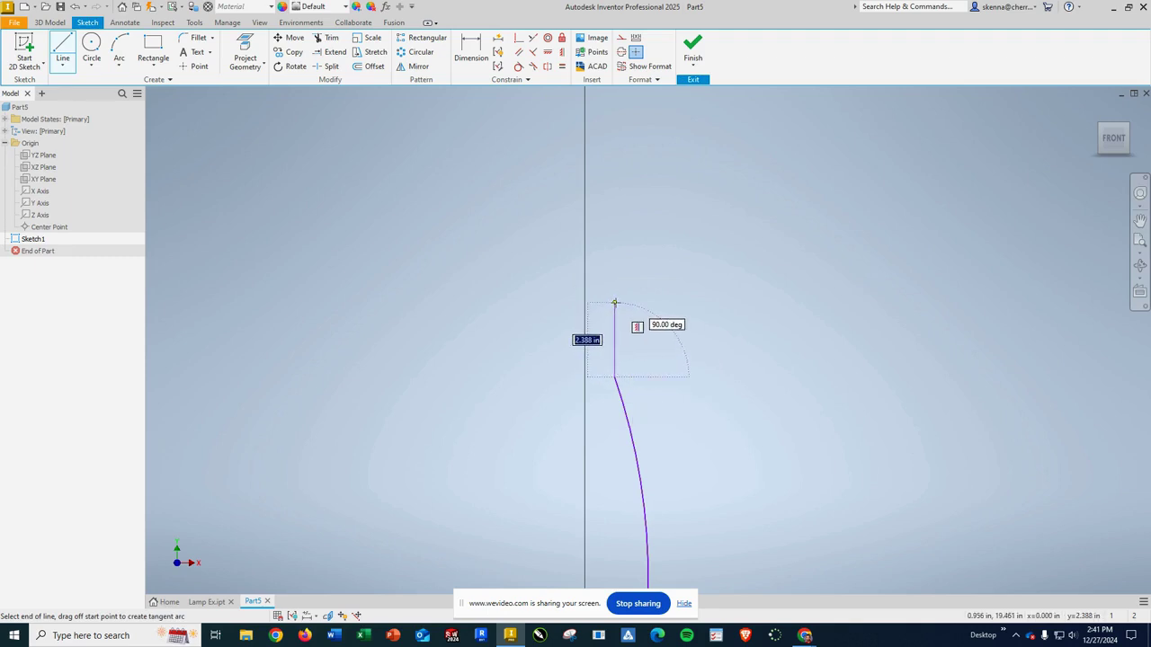
text(2)
key(Return)
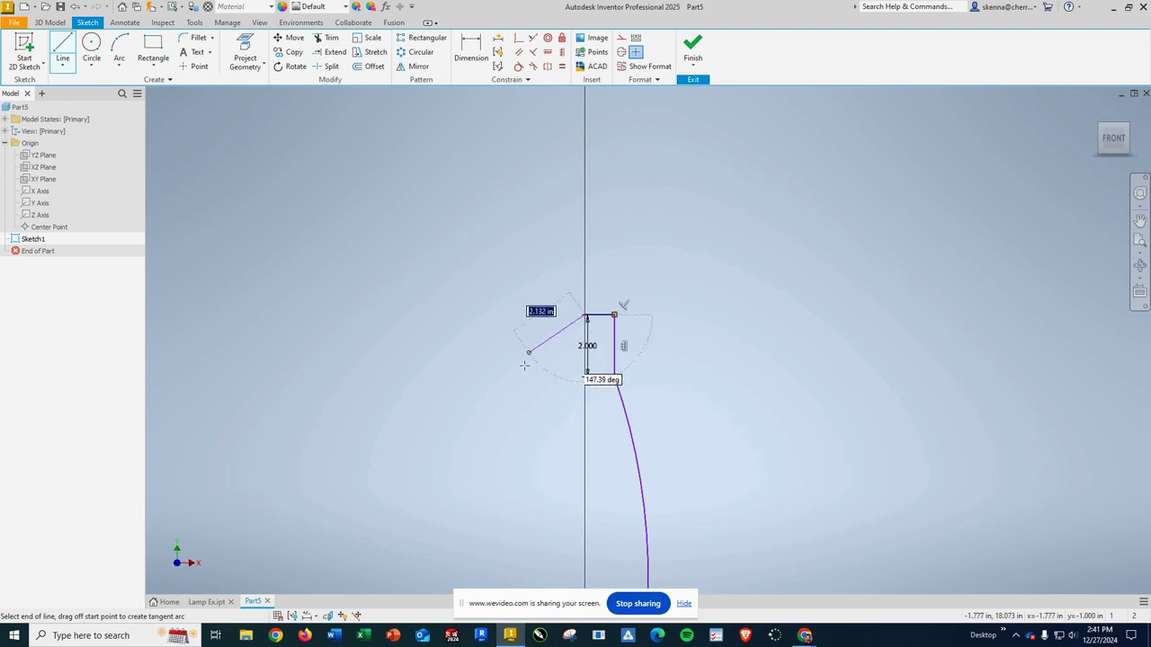
scroll(523, 479, up, 5)
scroll(523, 478, up, 5)
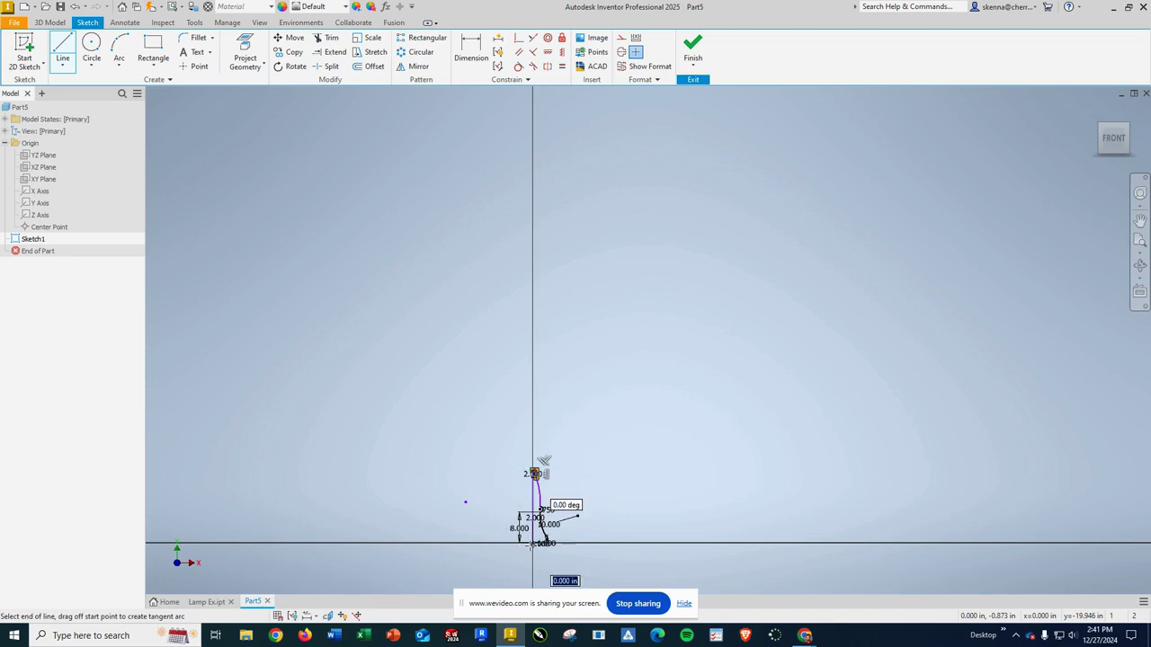
key(Escape)
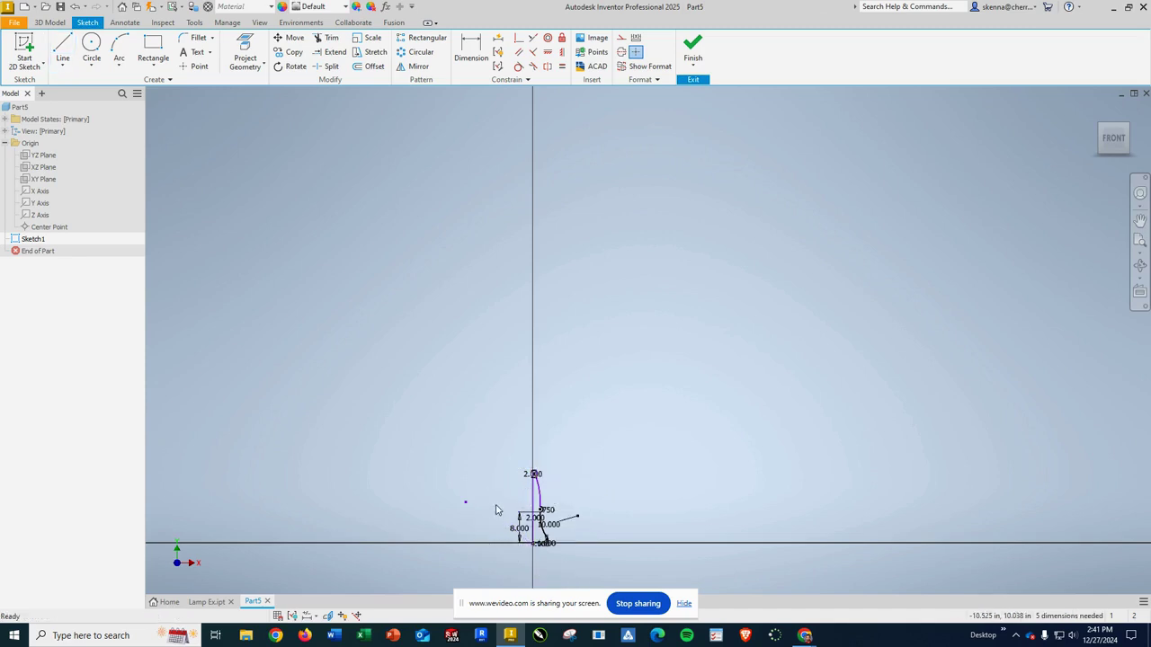
Step: Reposition the 2 in dimension of the short upper vertical edge outside the profile, on the side away from the vertical axis
scroll(530, 525, down, 5)
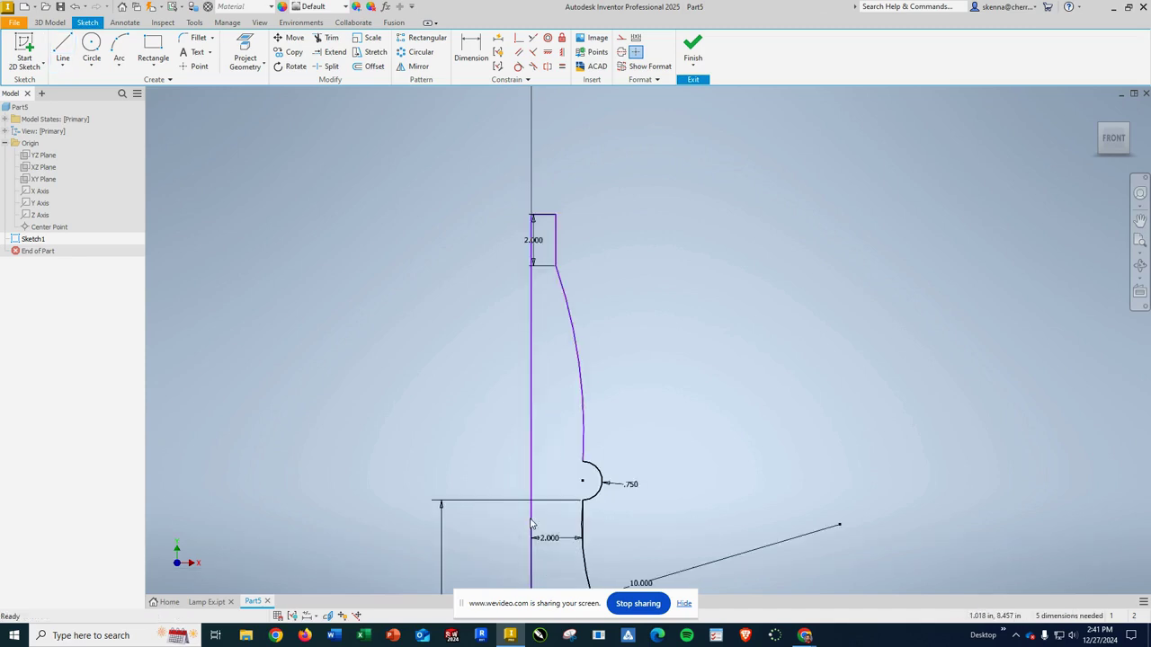
scroll(530, 524, up, 3)
key(d)
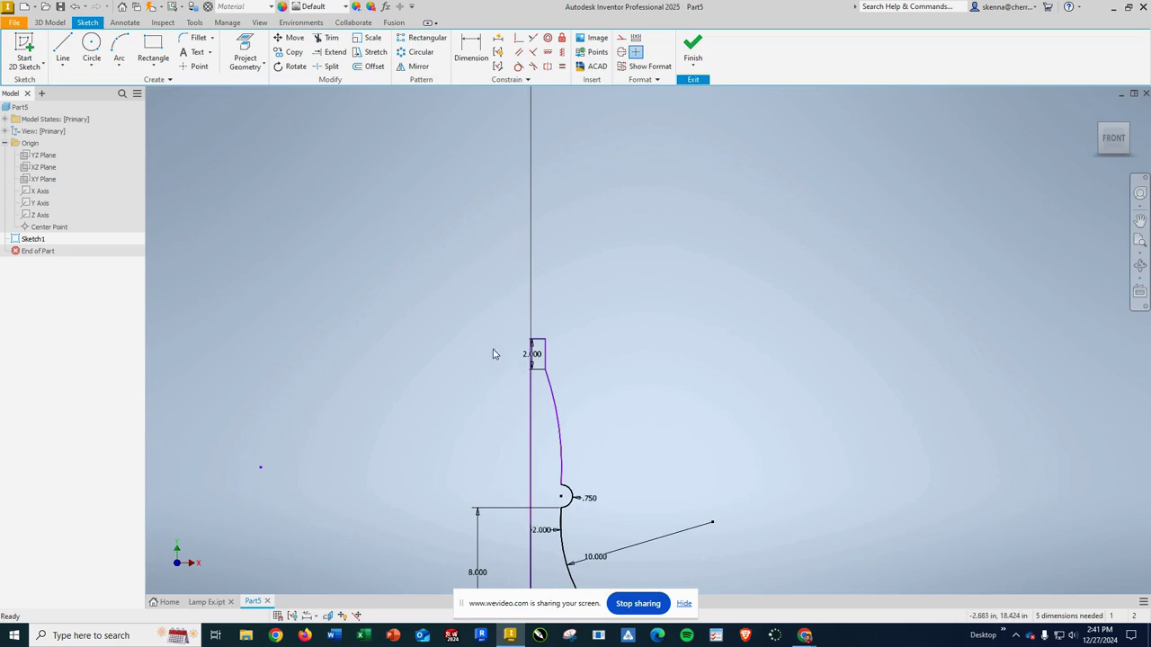
drag(532, 356, 581, 360)
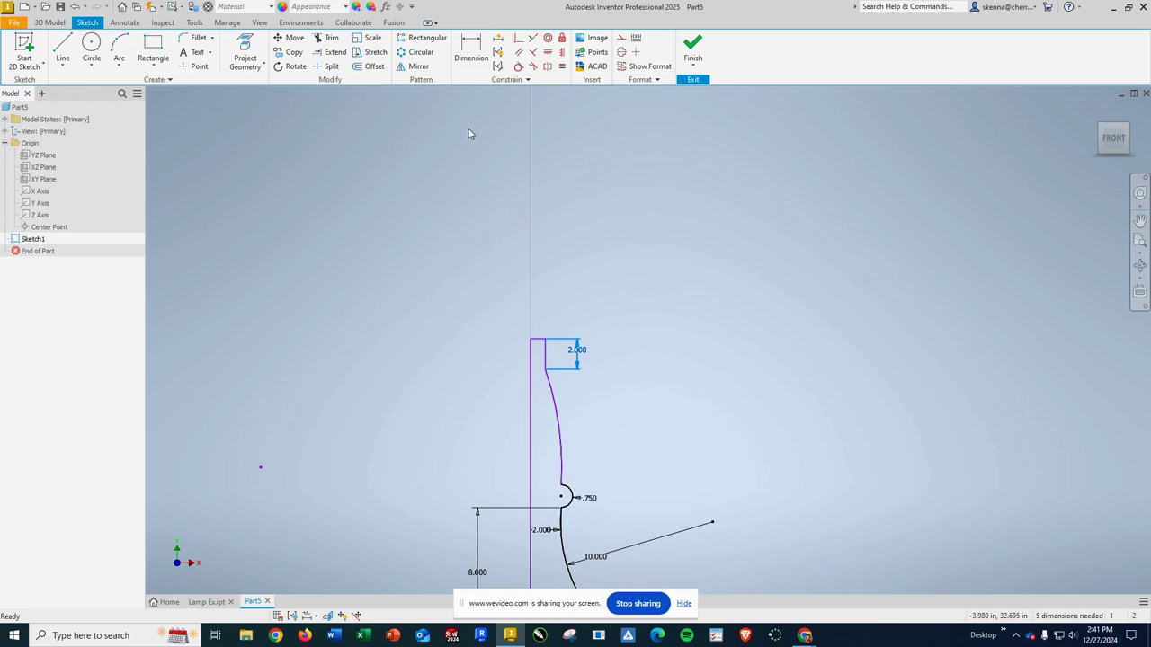
key(d)
scroll(460, 536, down, 3)
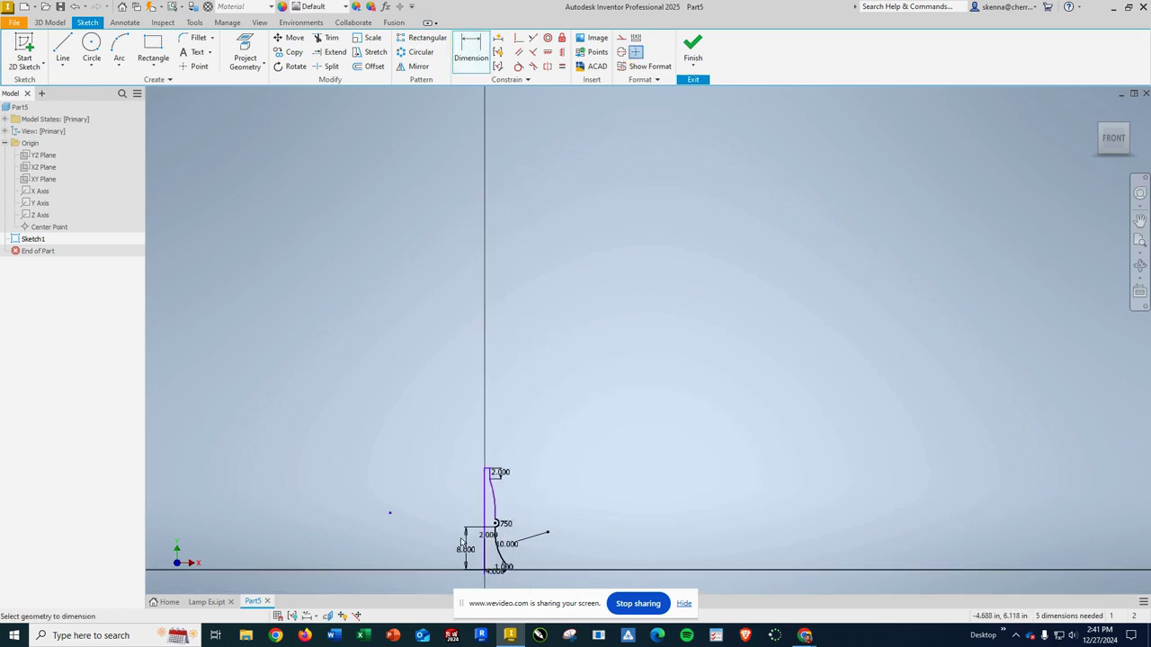
scroll(481, 577, up, 5)
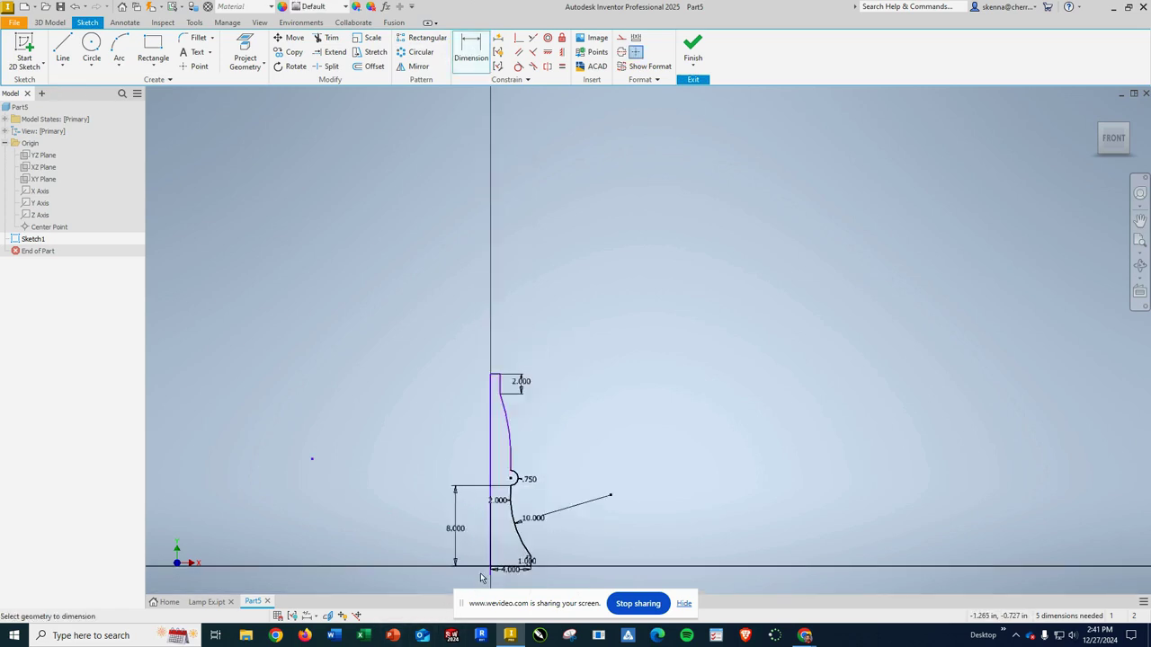
click(500, 519)
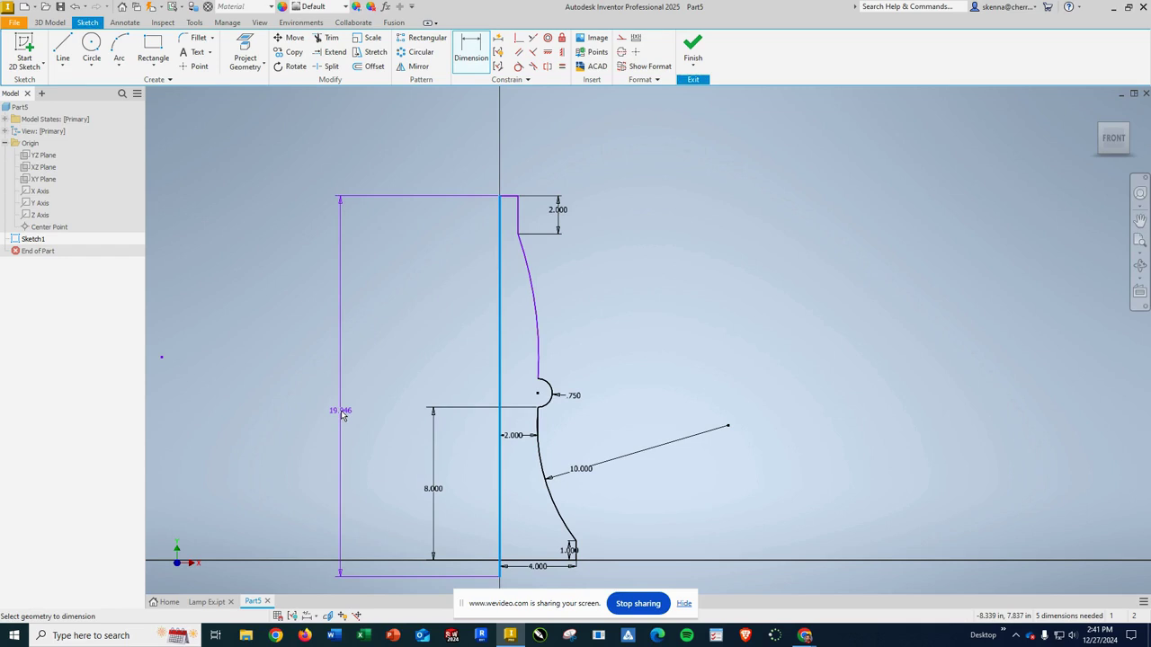
key(Escape)
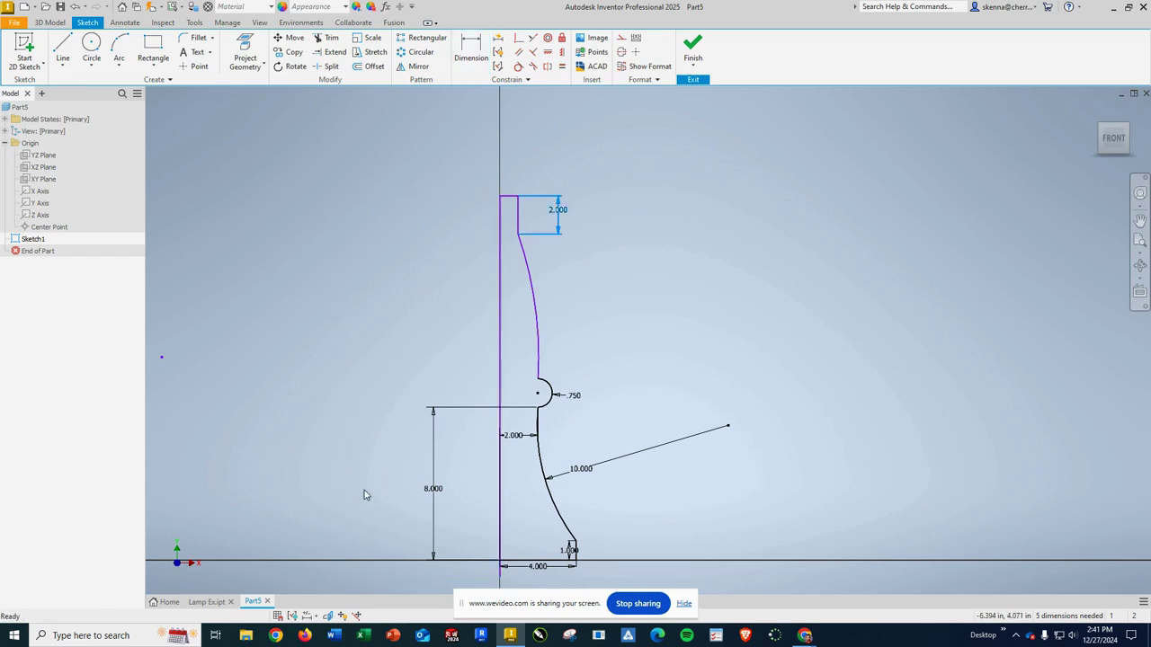
Step: Trim the vertical axis line's overhang below the baseline and dimension the axis edge's full height as 18 in
click(329, 38)
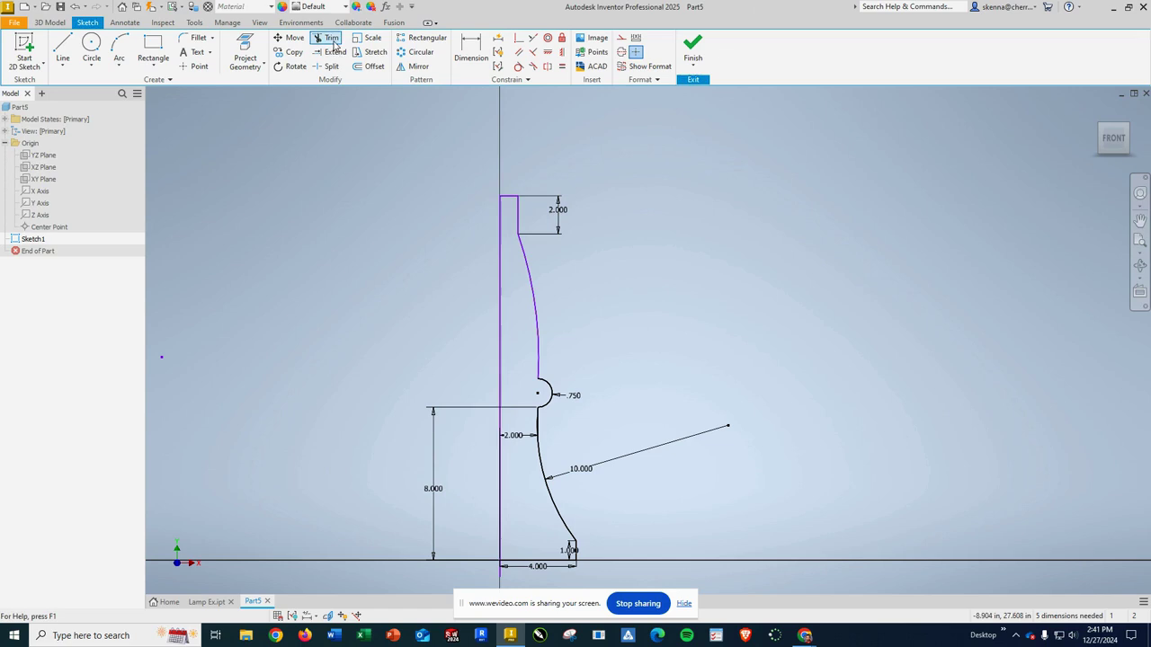
click(501, 568)
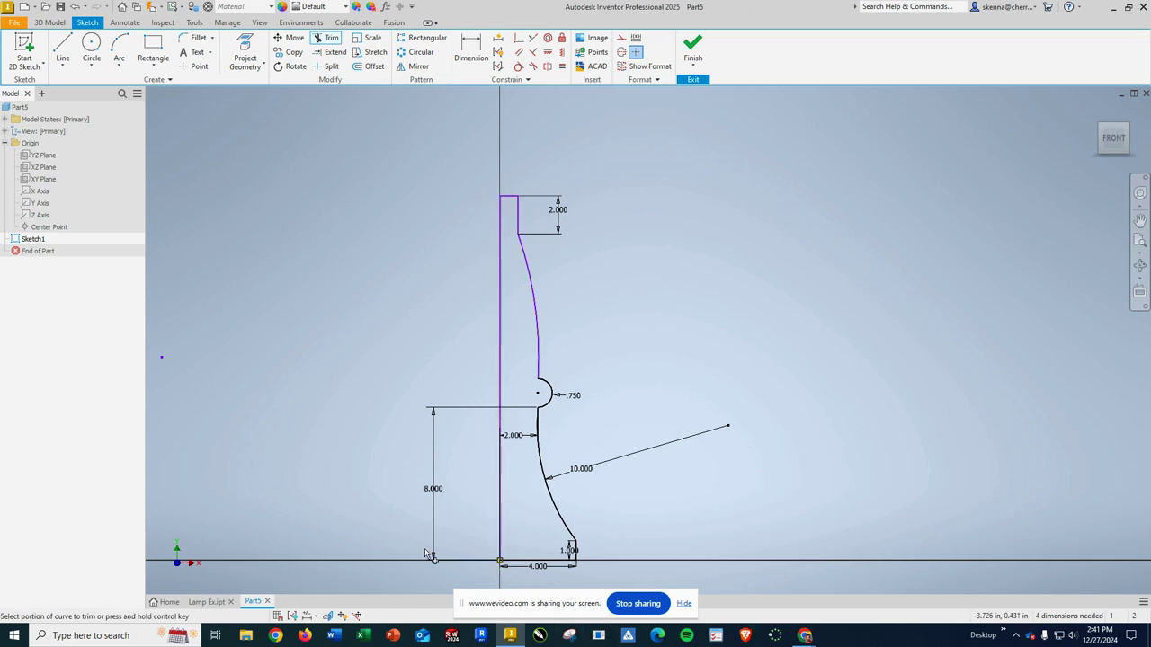
click(470, 49)
click(503, 306)
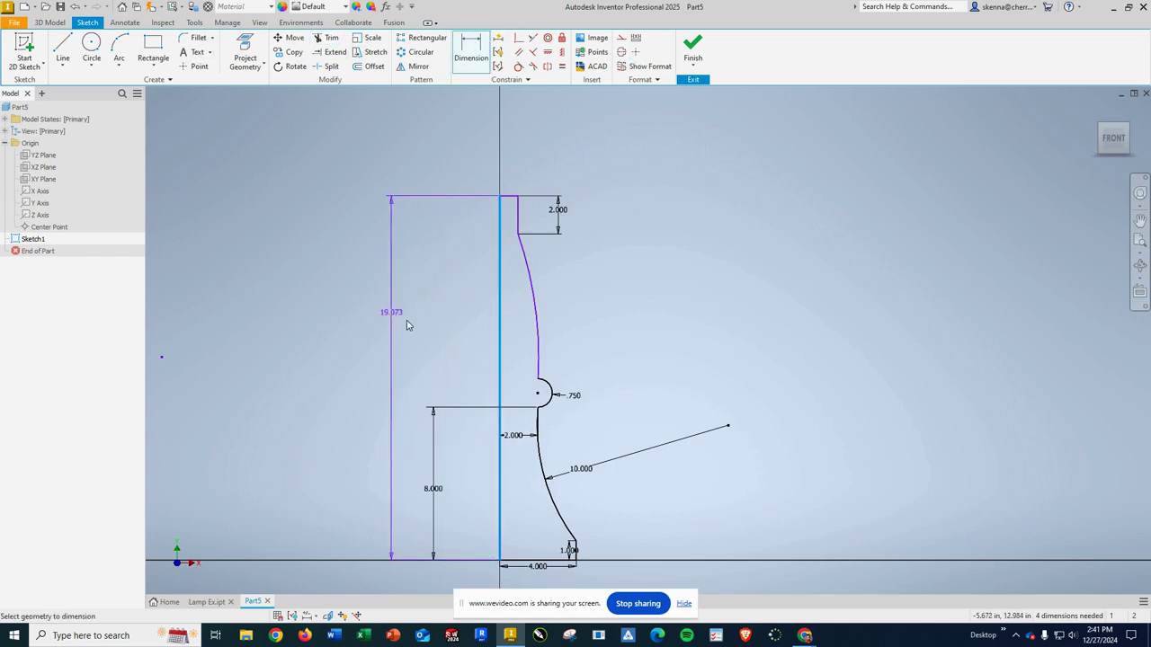
click(408, 324)
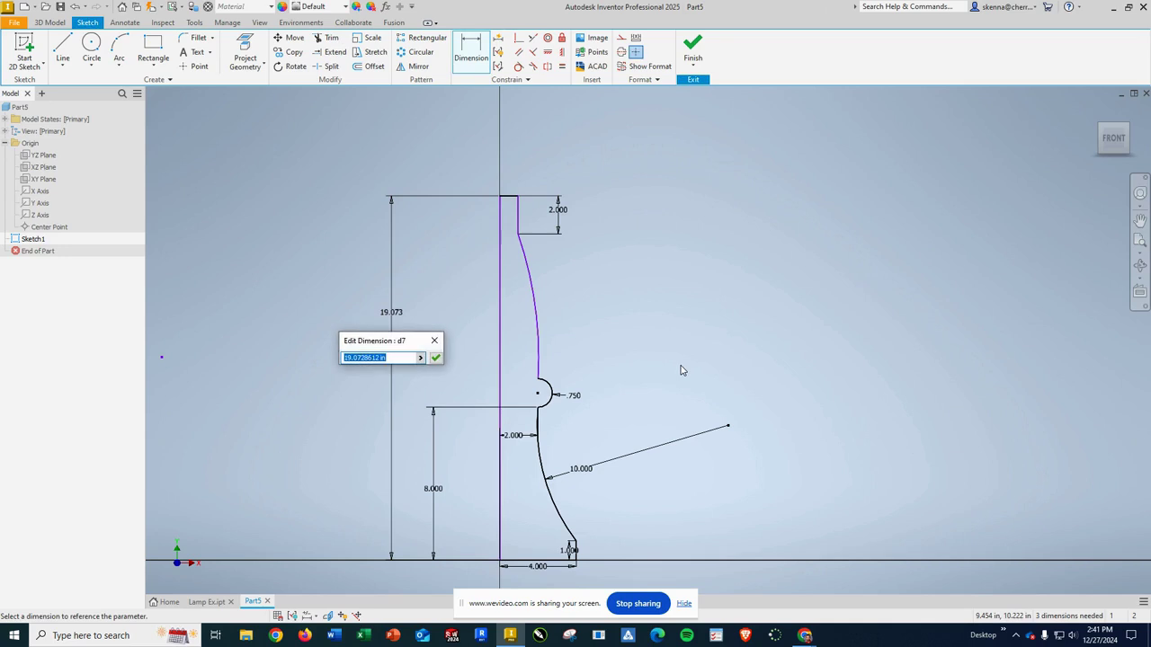
text(18)
key(Return)
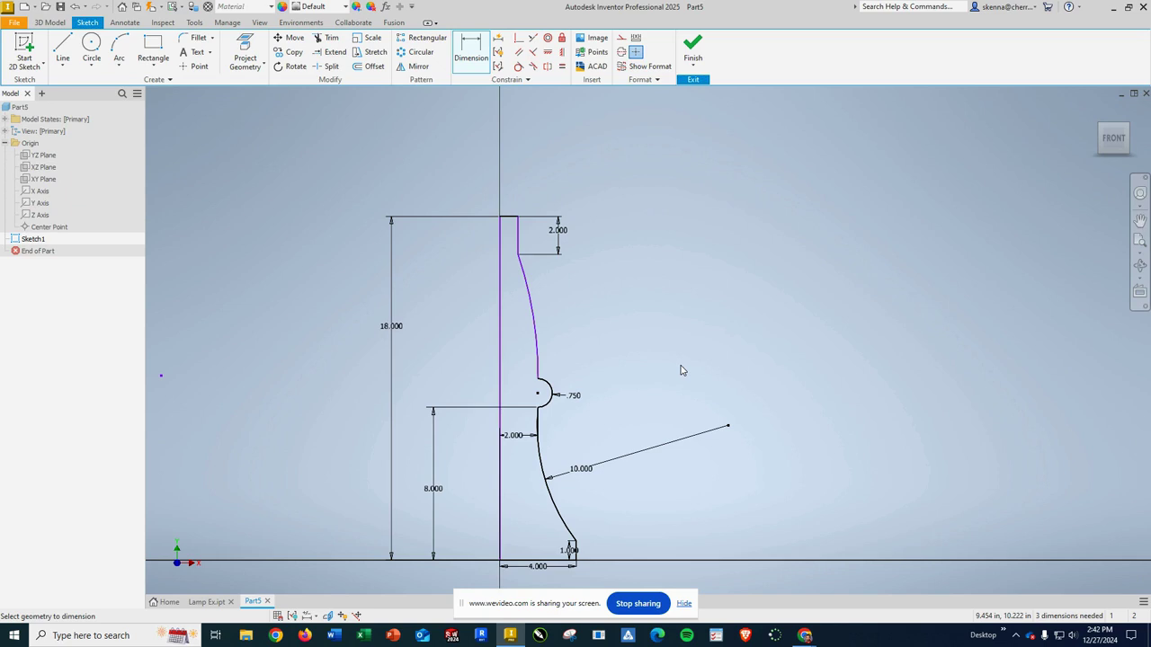
Step: Dimension the upper outward-bulging arc's radius as 14 in
click(532, 330)
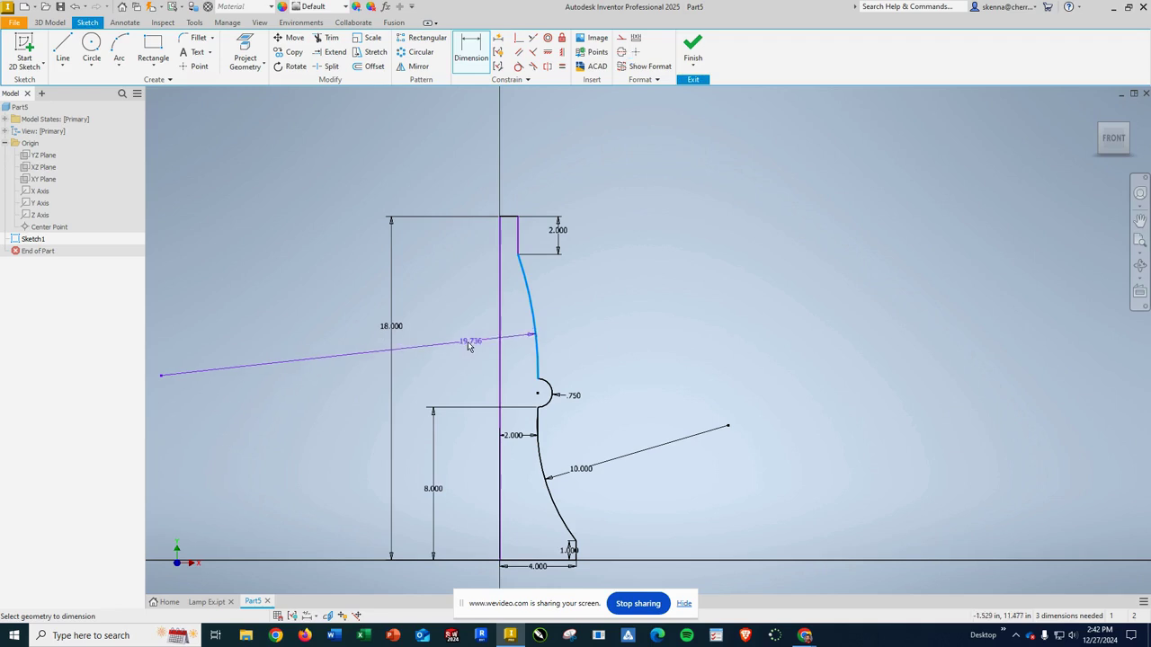
click(396, 367)
text(1)
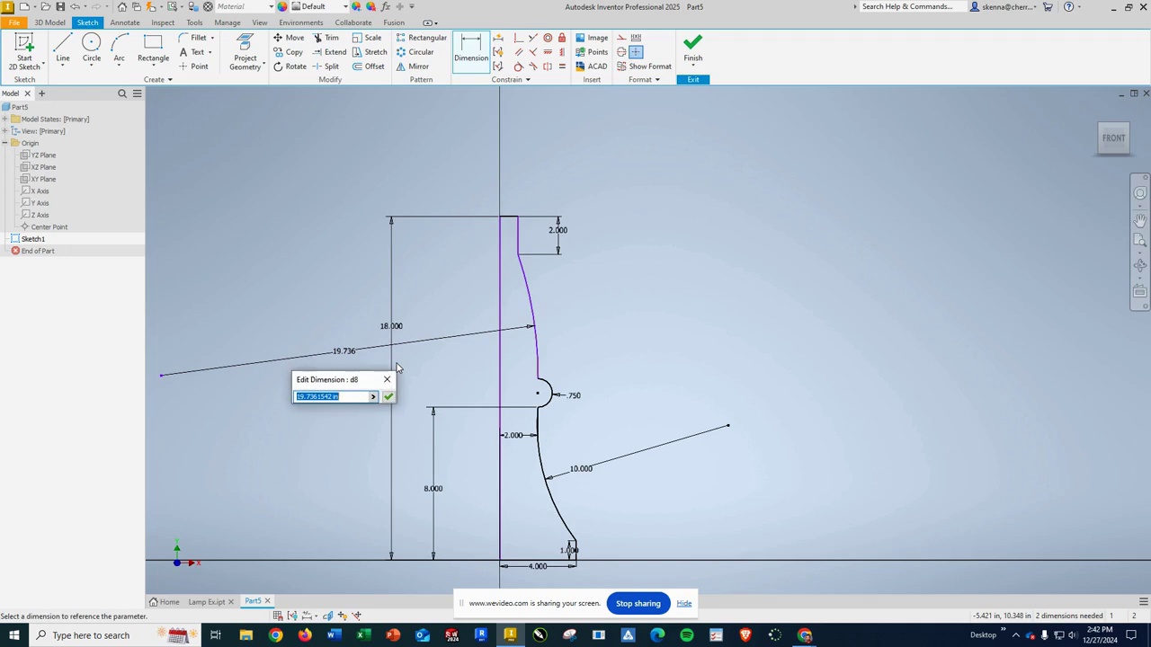
text(4)
key(Return)
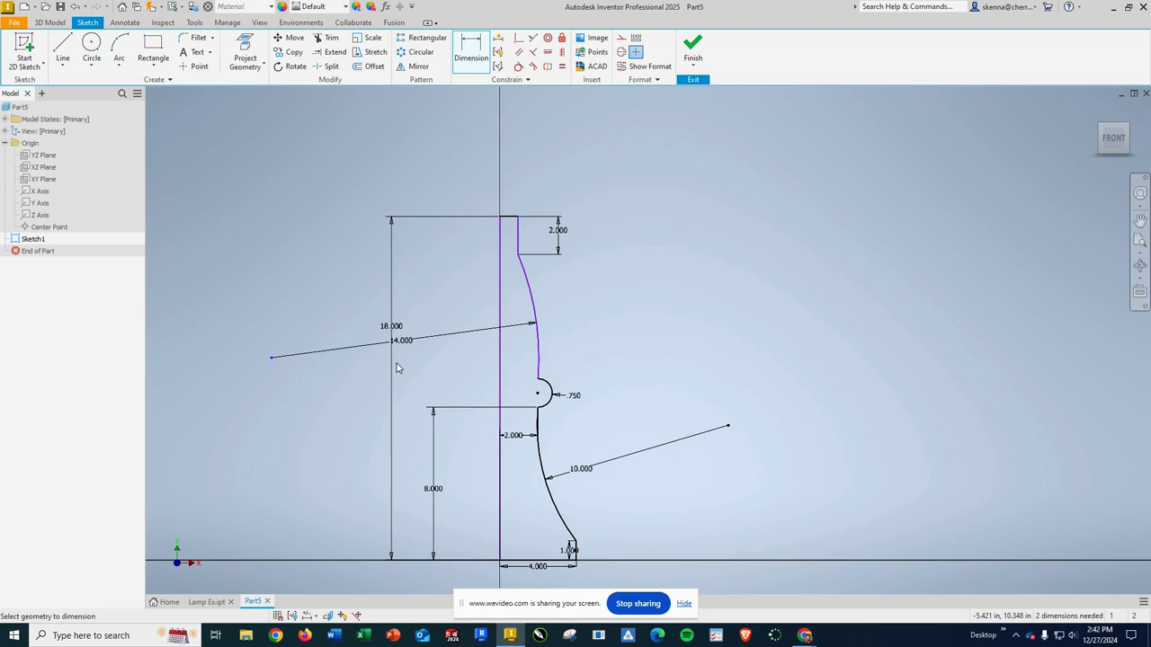
Step: Dimension the width of the profile's short top edge as 0.75 in
click(514, 218)
click(536, 183)
text(.)
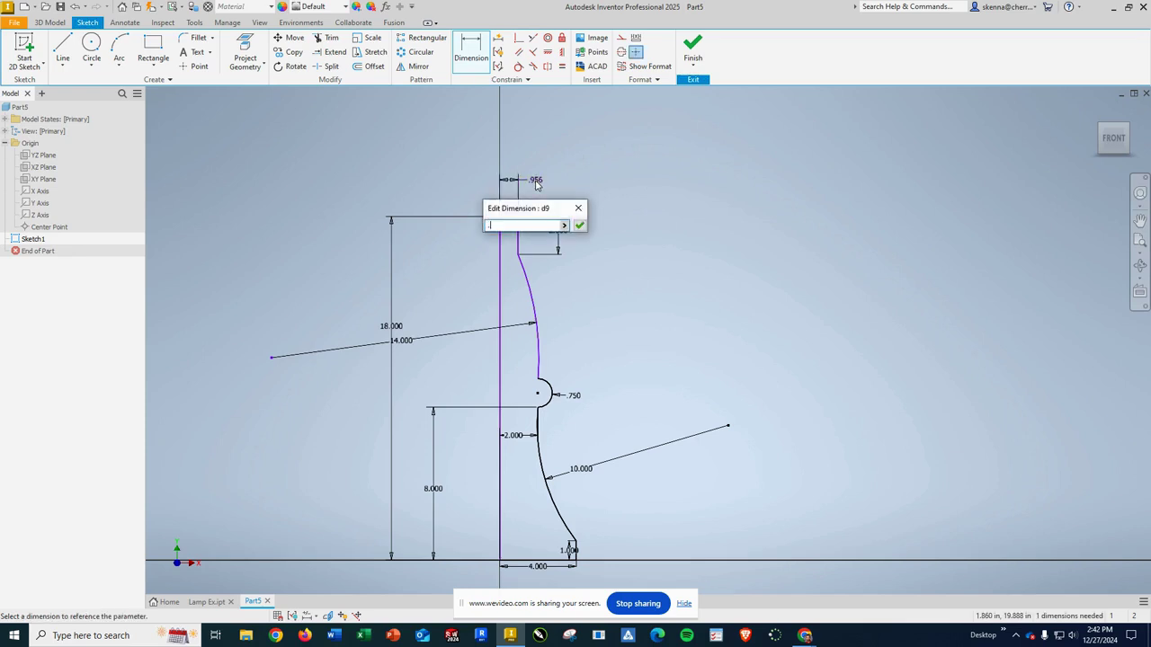
text(75)
key(Return)
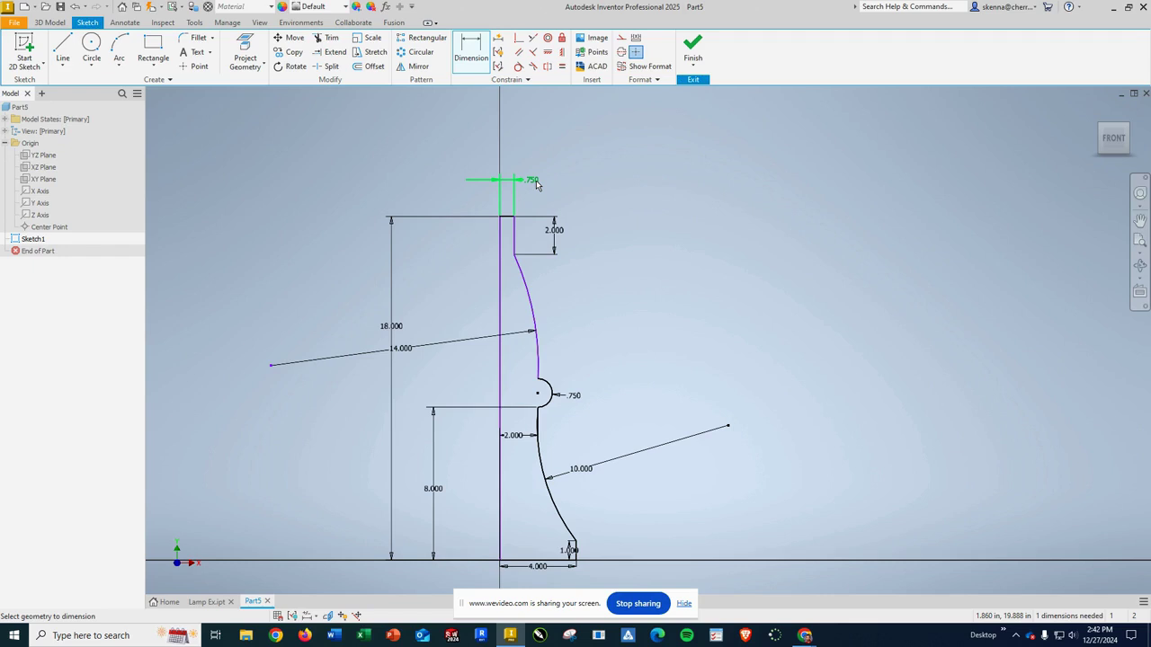
Step: Add a driven vertical dimension between the profile's top outer corner and the small arc's upper endpoint
click(535, 182)
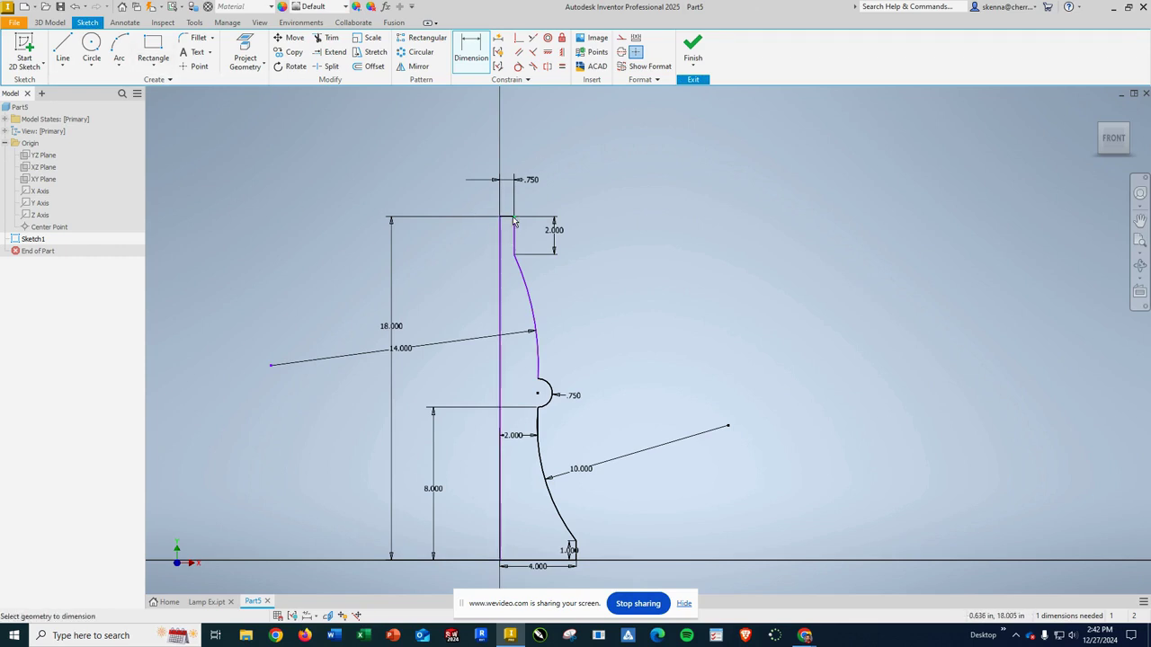
click(538, 382)
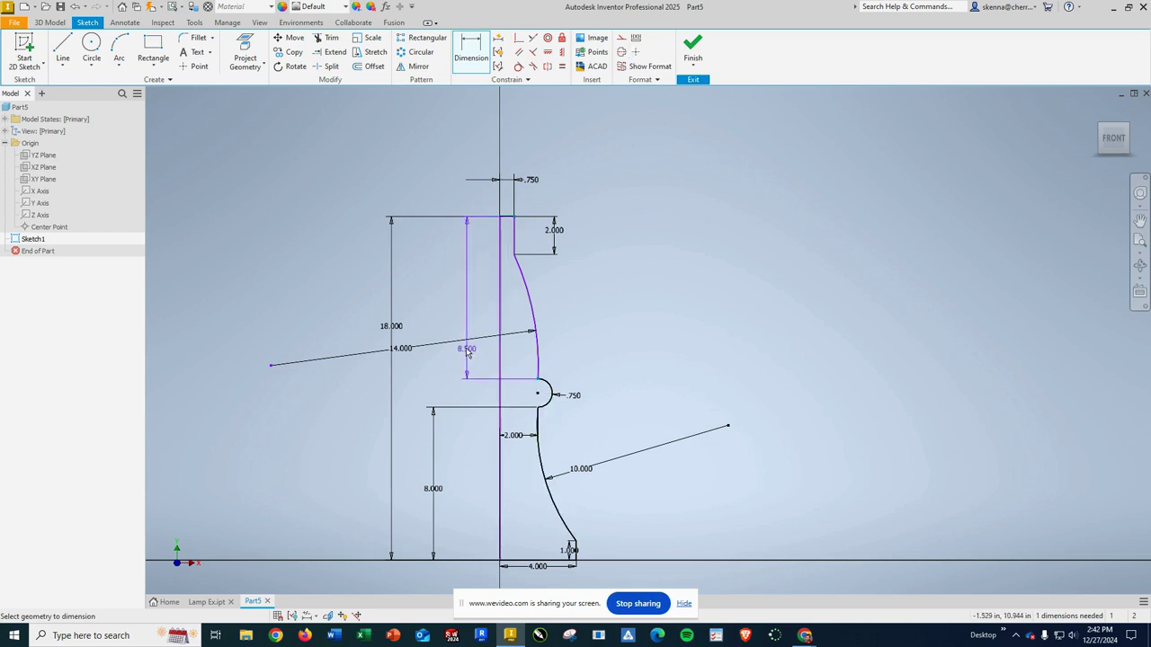
click(431, 312)
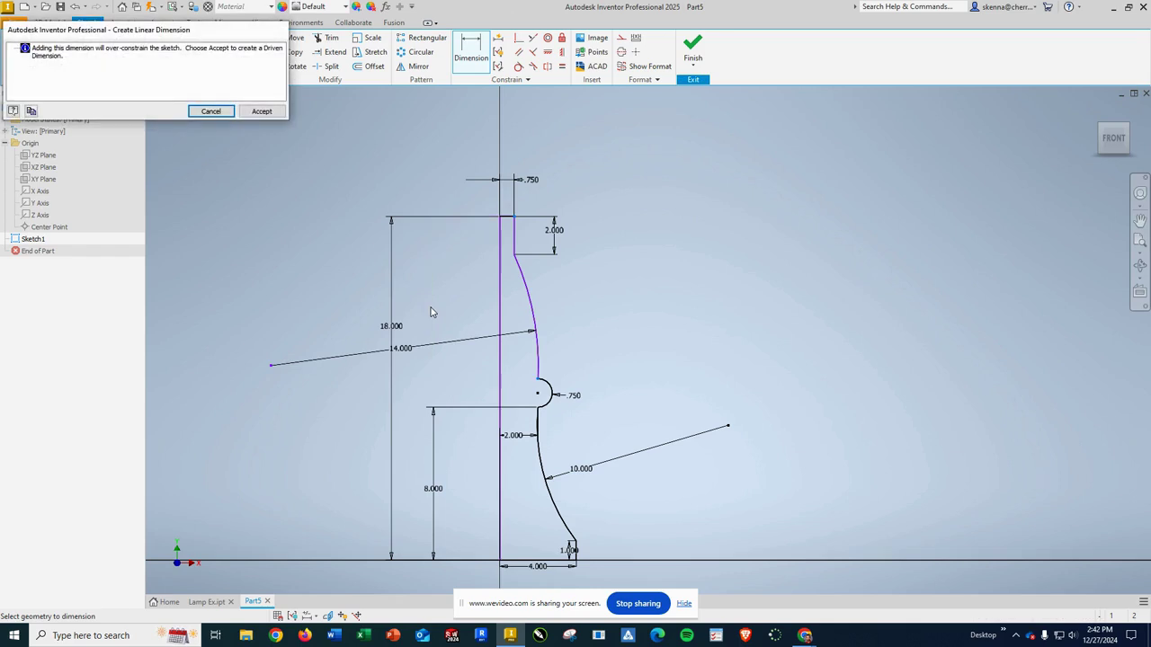
click(261, 111)
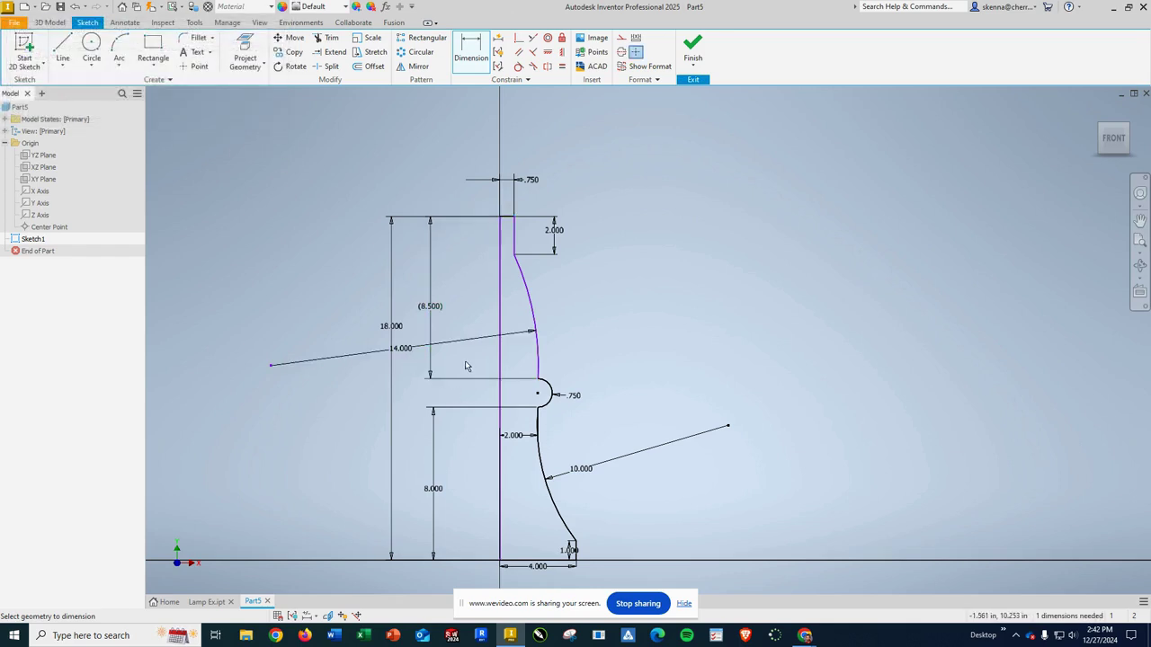
click(431, 308)
click(429, 267)
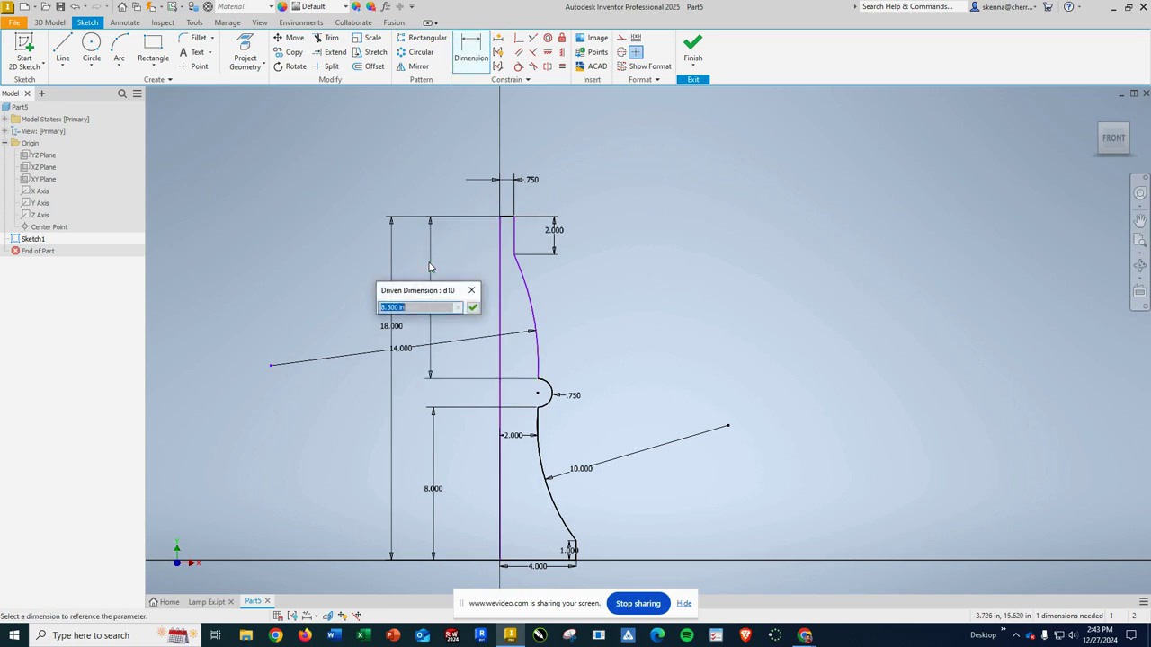
click(473, 293)
click(430, 333)
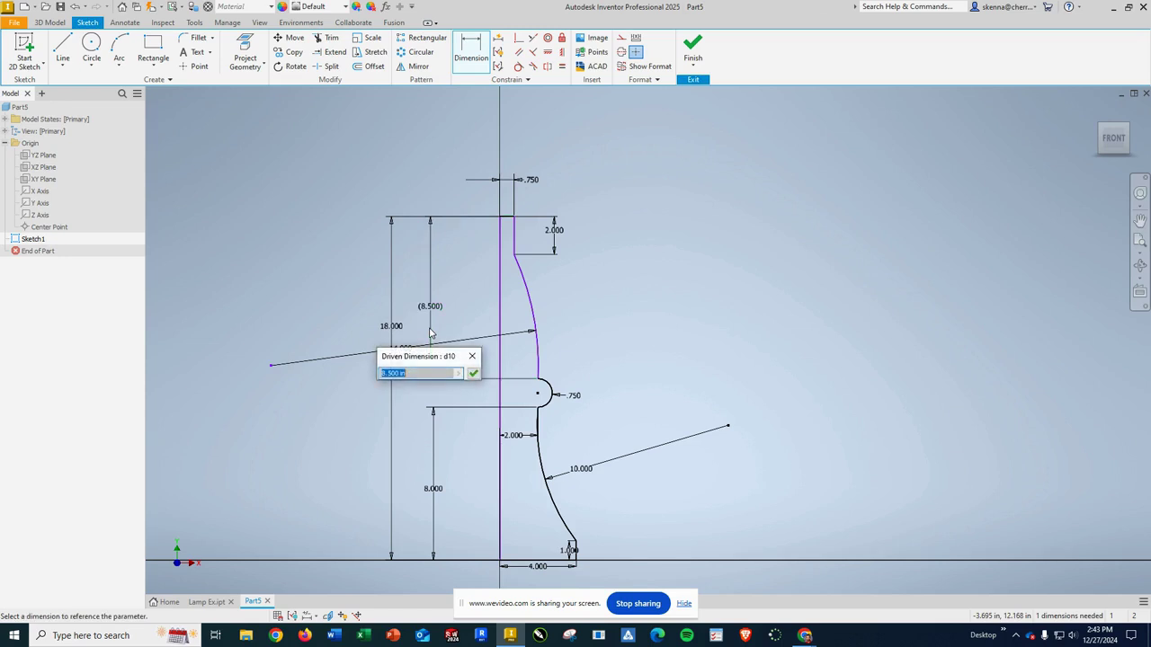
click(472, 356)
click(471, 36)
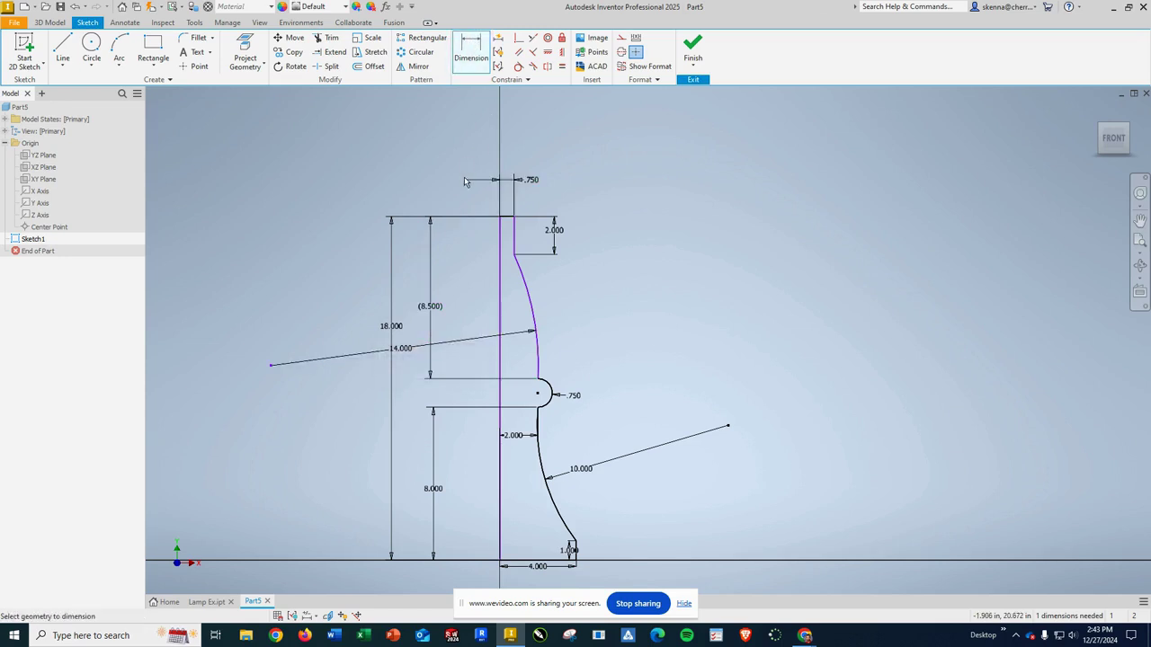
click(441, 384)
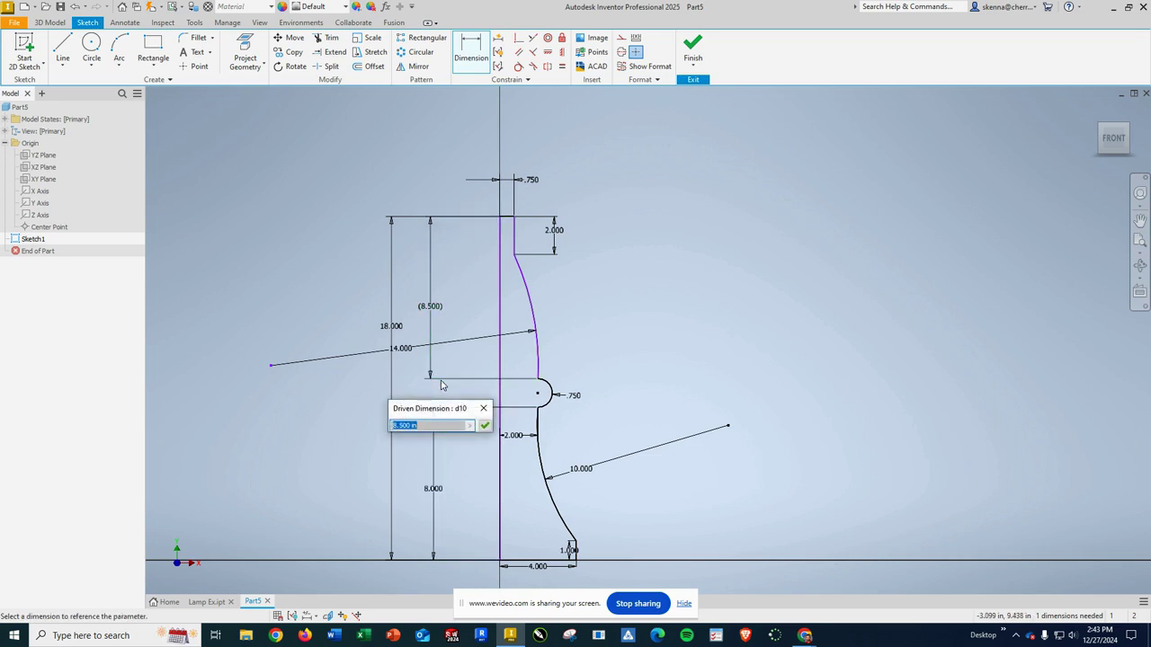
click(479, 404)
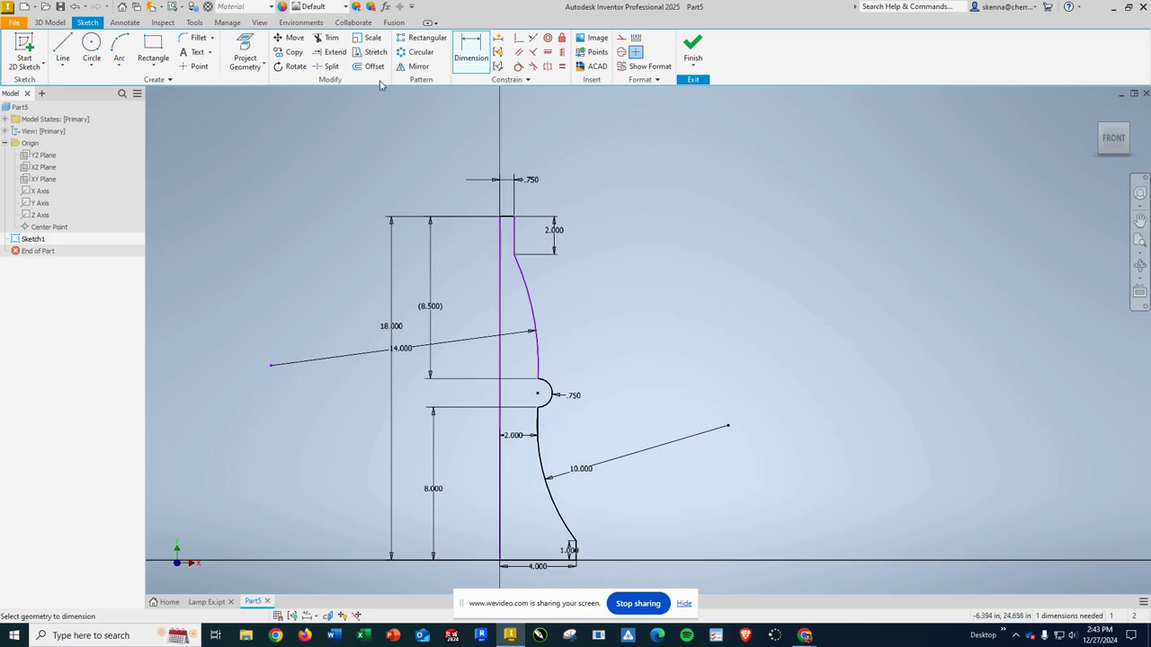
Step: Dimension the horizontal distance from the vertical axis edge to the small arc's upper endpoint as 2 in
click(539, 382)
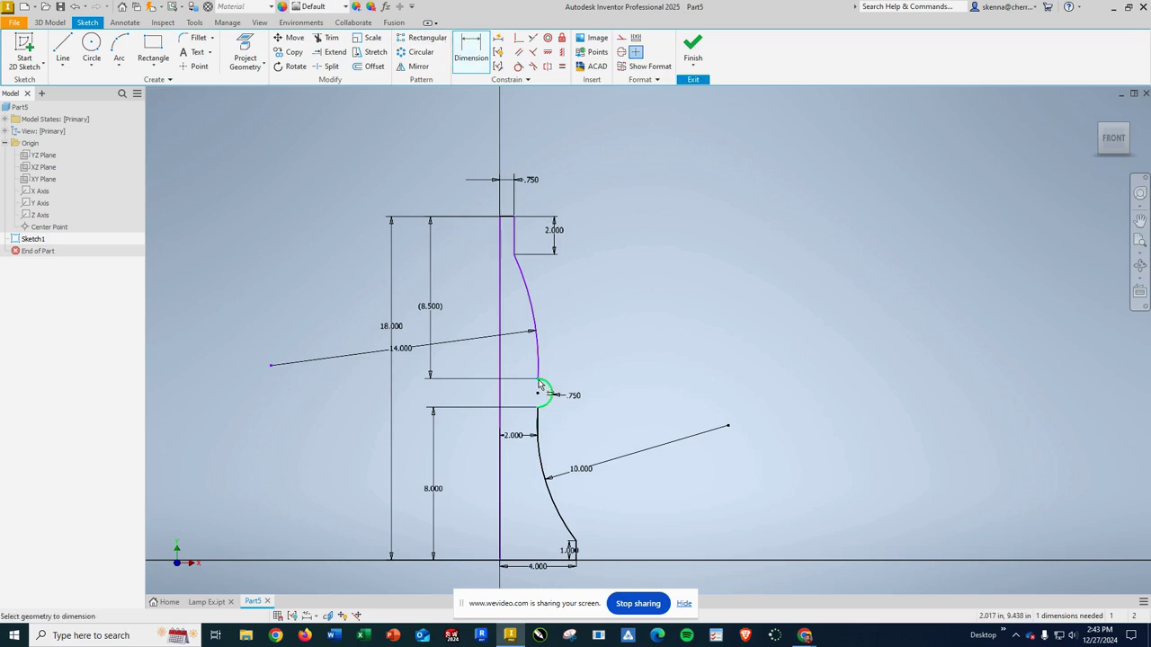
click(500, 376)
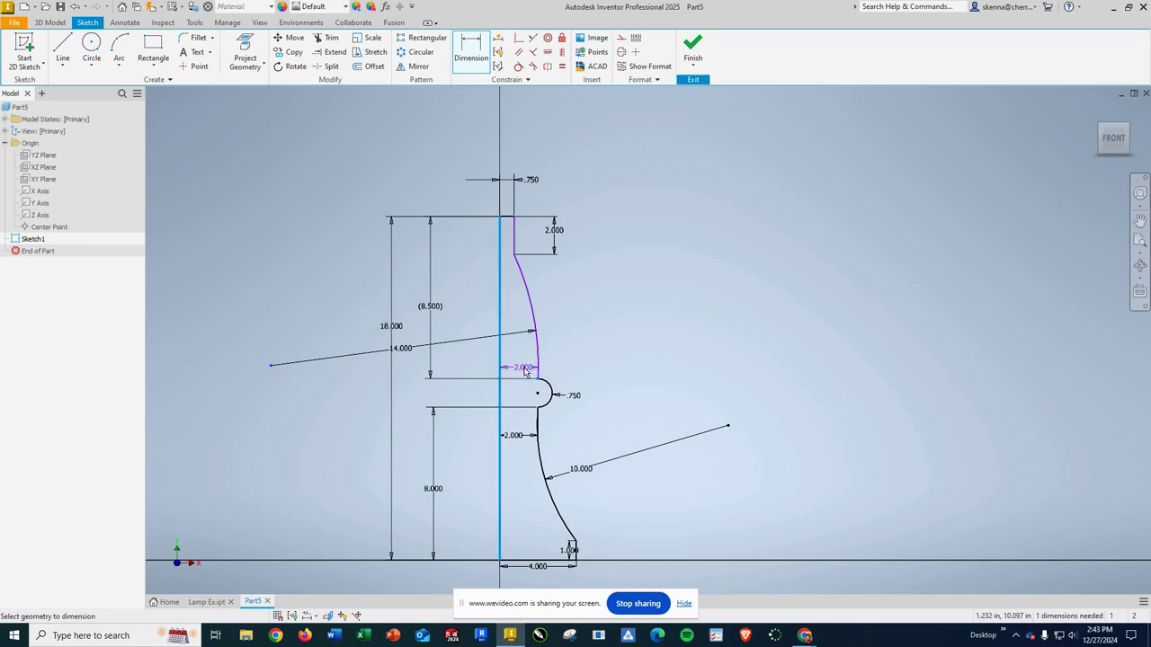
click(526, 373)
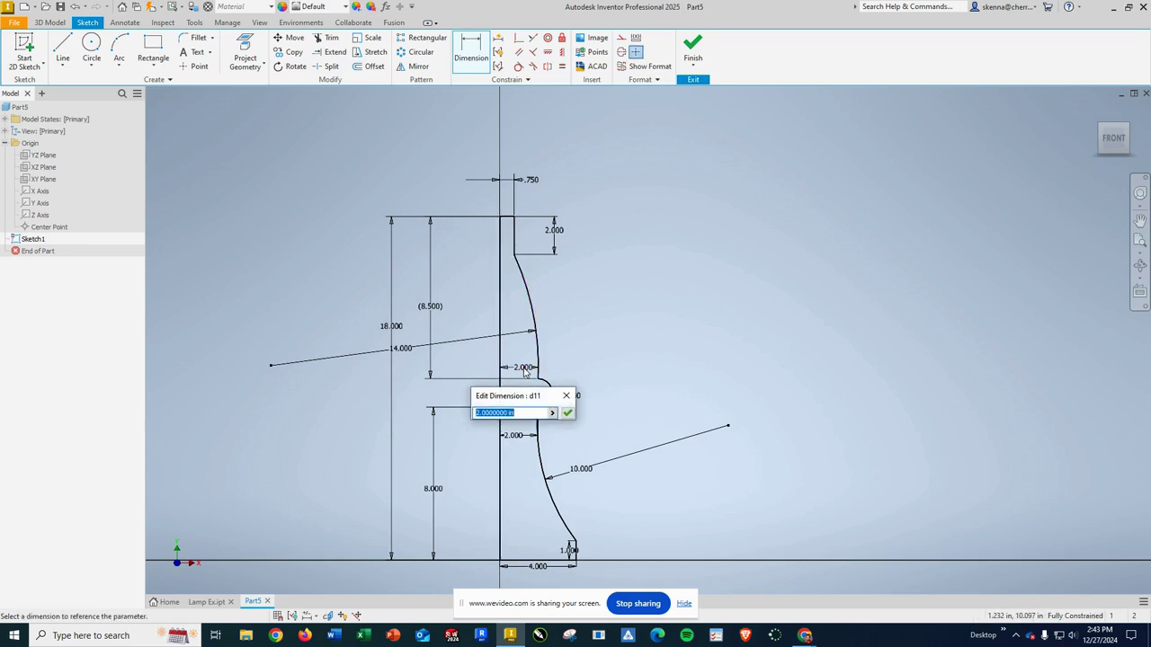
click(567, 412)
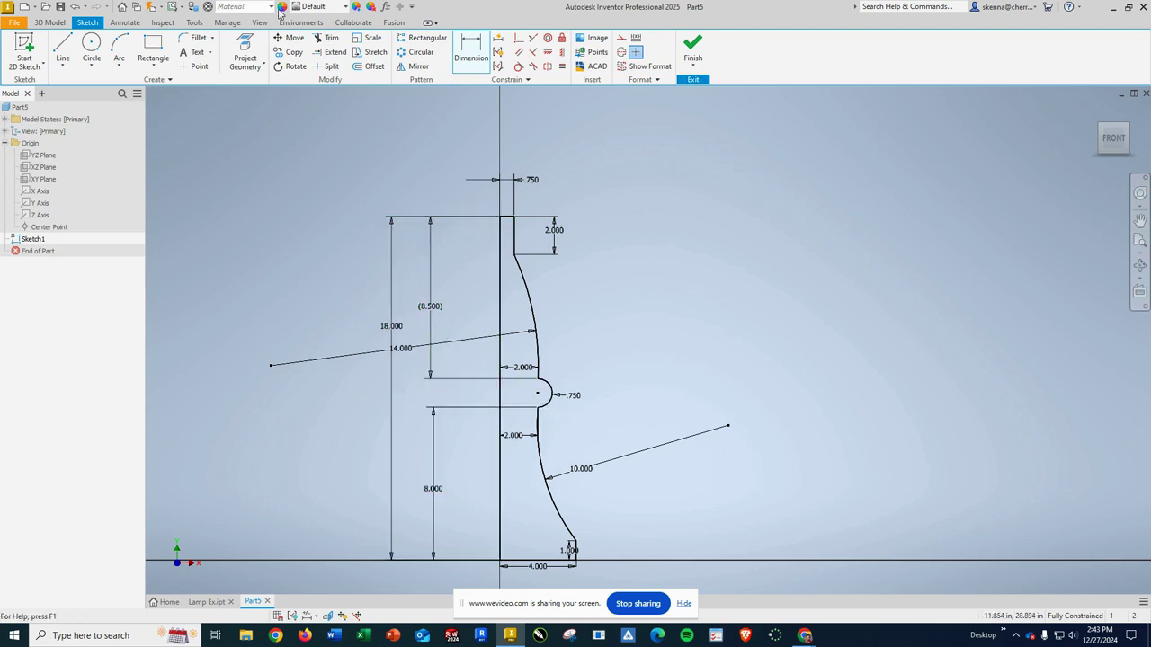
key(Escape)
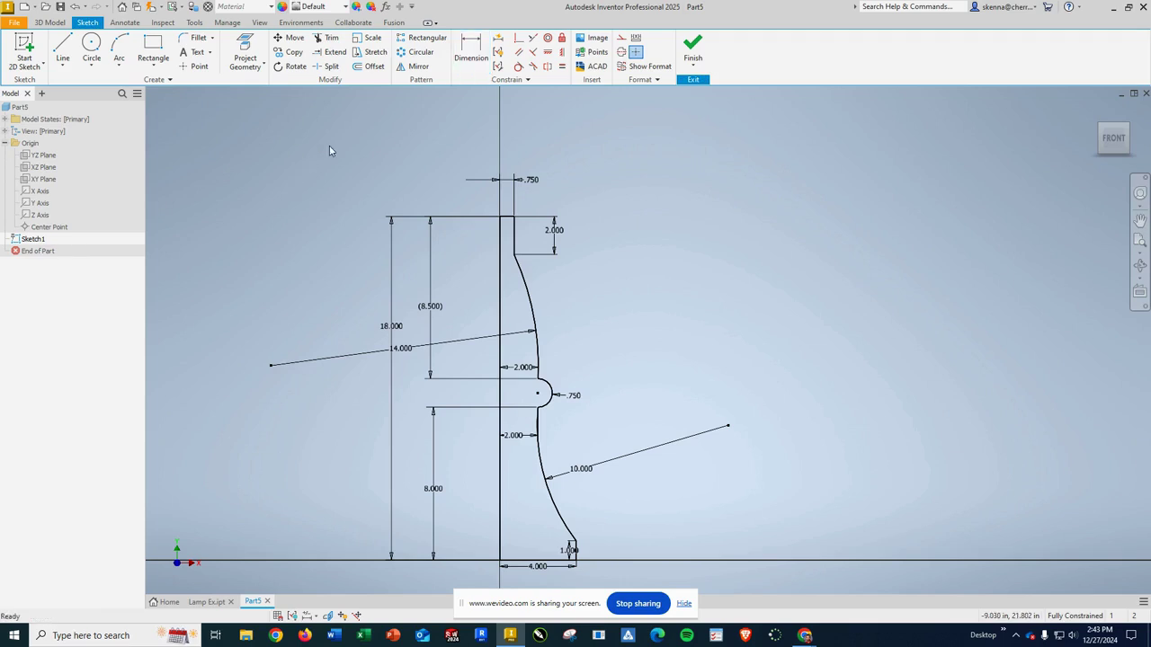
Step: Delete the driven vertical dimension beside the upper half of the profile and finish the sketch
click(434, 257)
key(Delete)
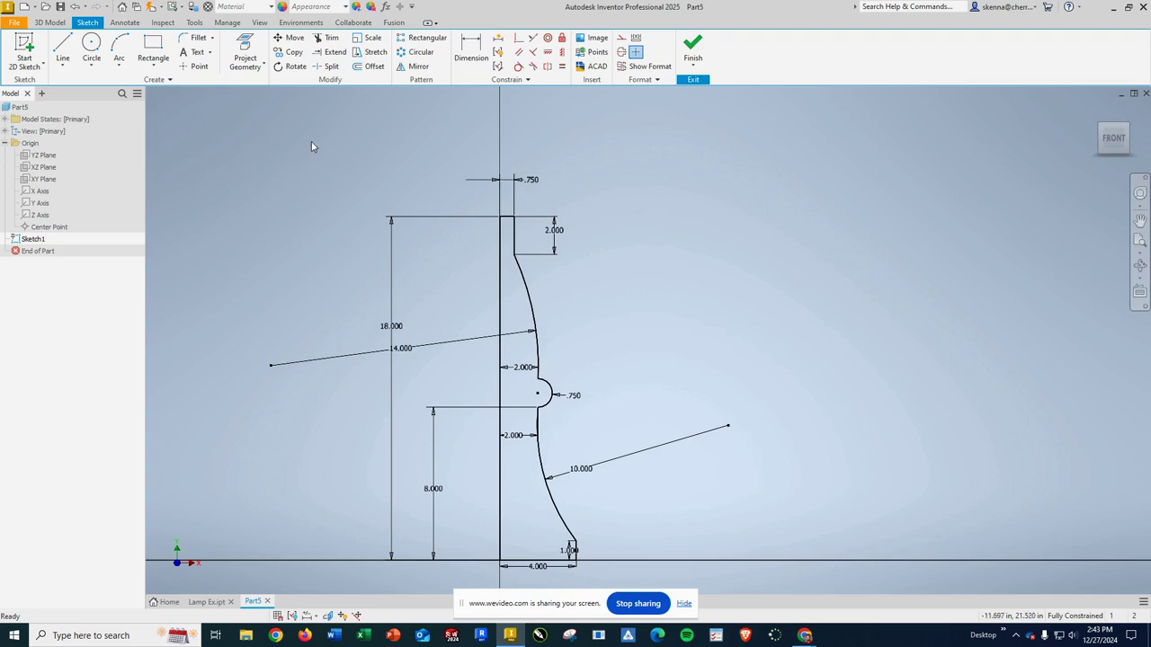
click(693, 49)
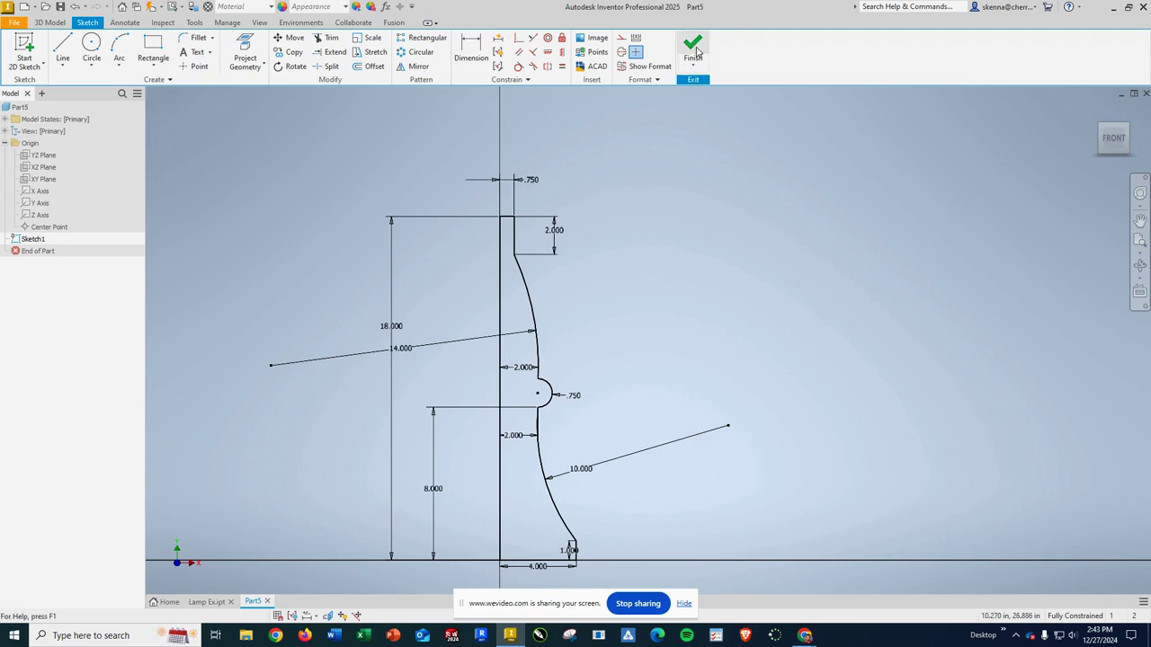
Step: Revolve the half profile a full 360 degrees about its straight vertical edge into a solid body named Base
scroll(801, 239, down, 10)
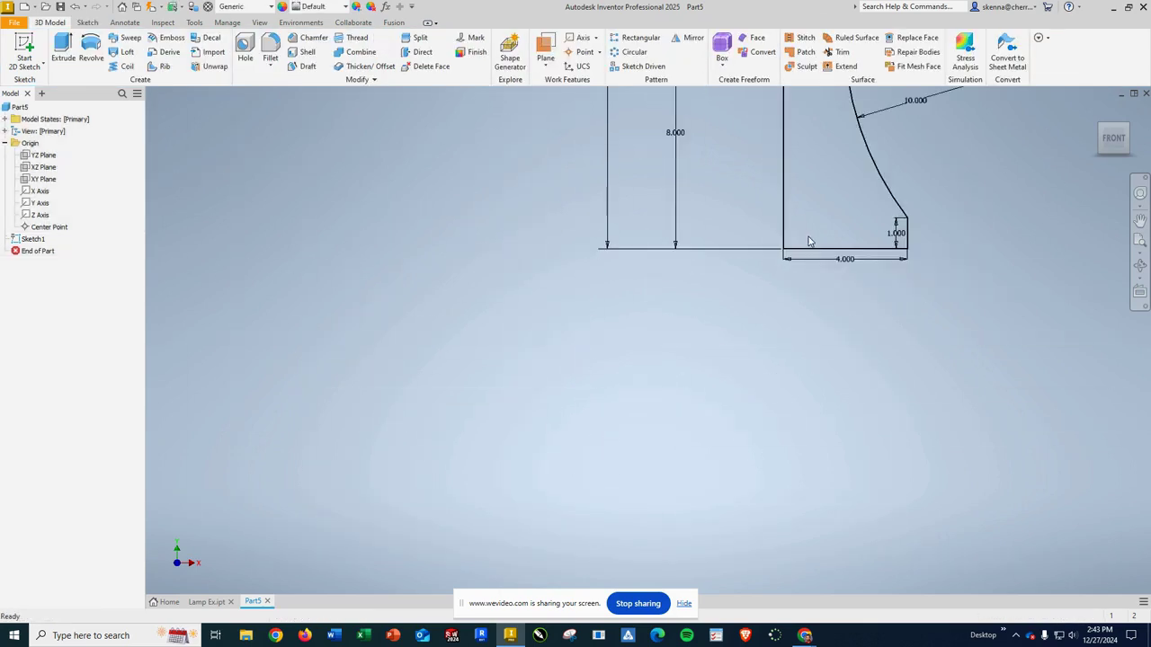
key(Home)
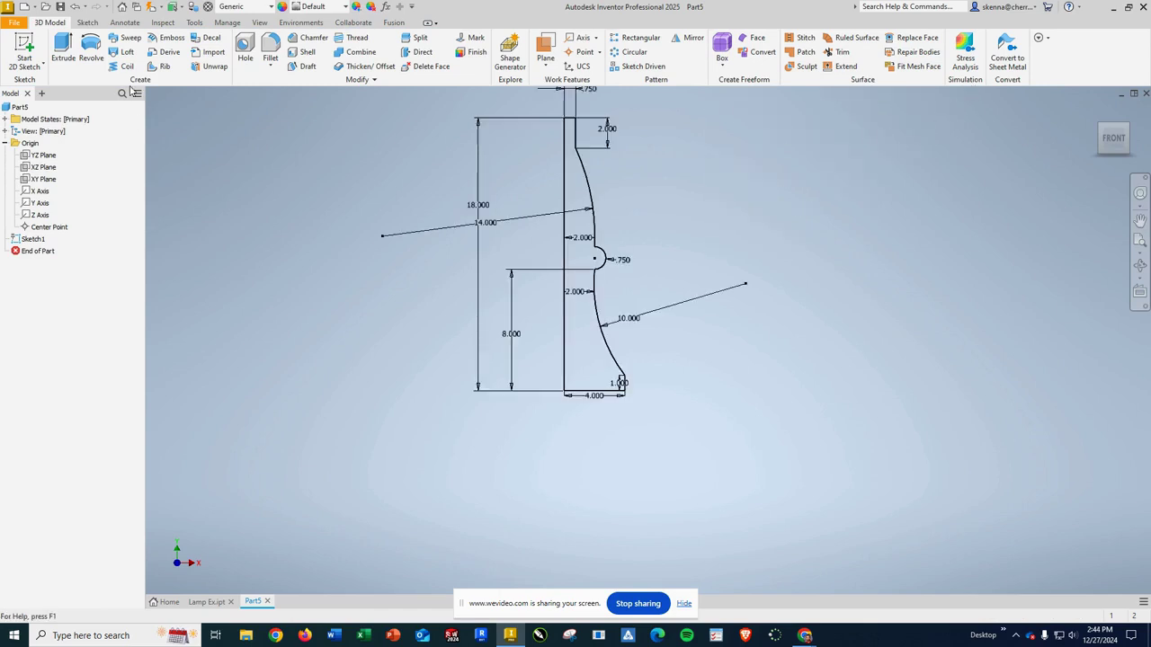
click(94, 50)
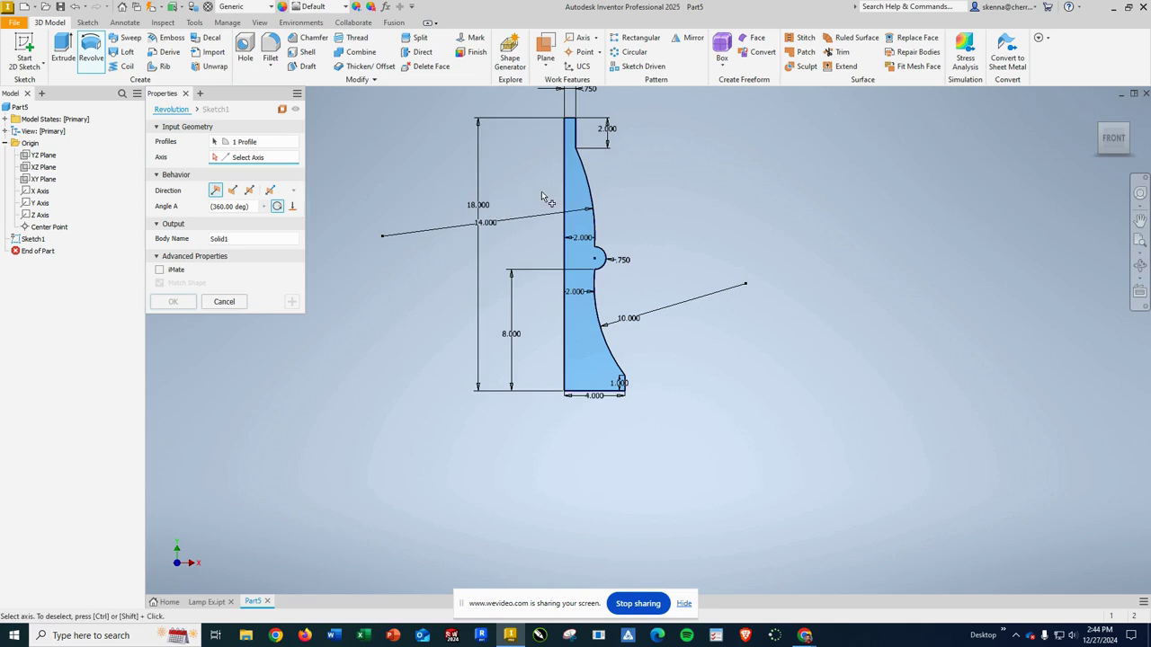
click(566, 199)
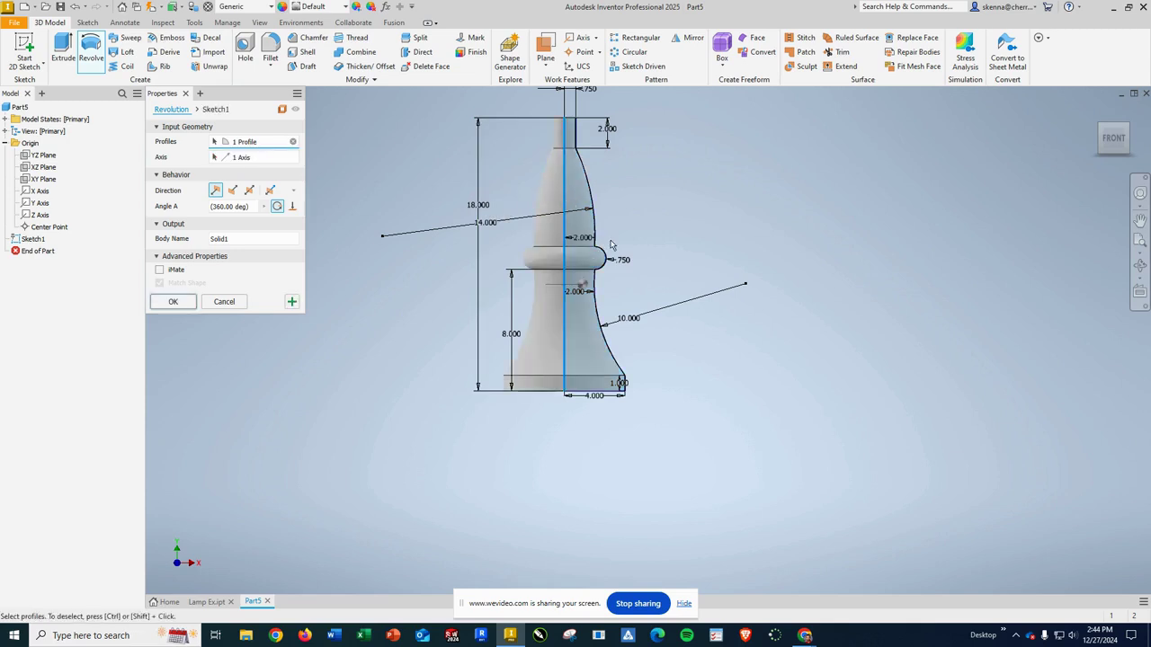
click(1131, 130)
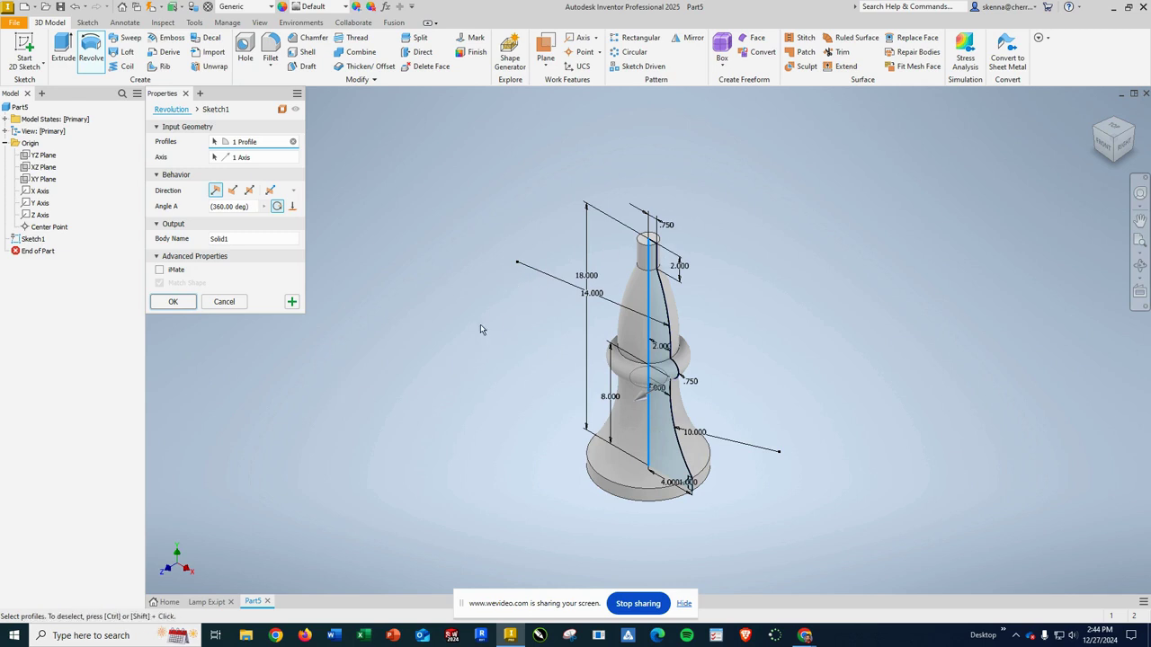
double_click(237, 238)
text(Ba)
click(173, 302)
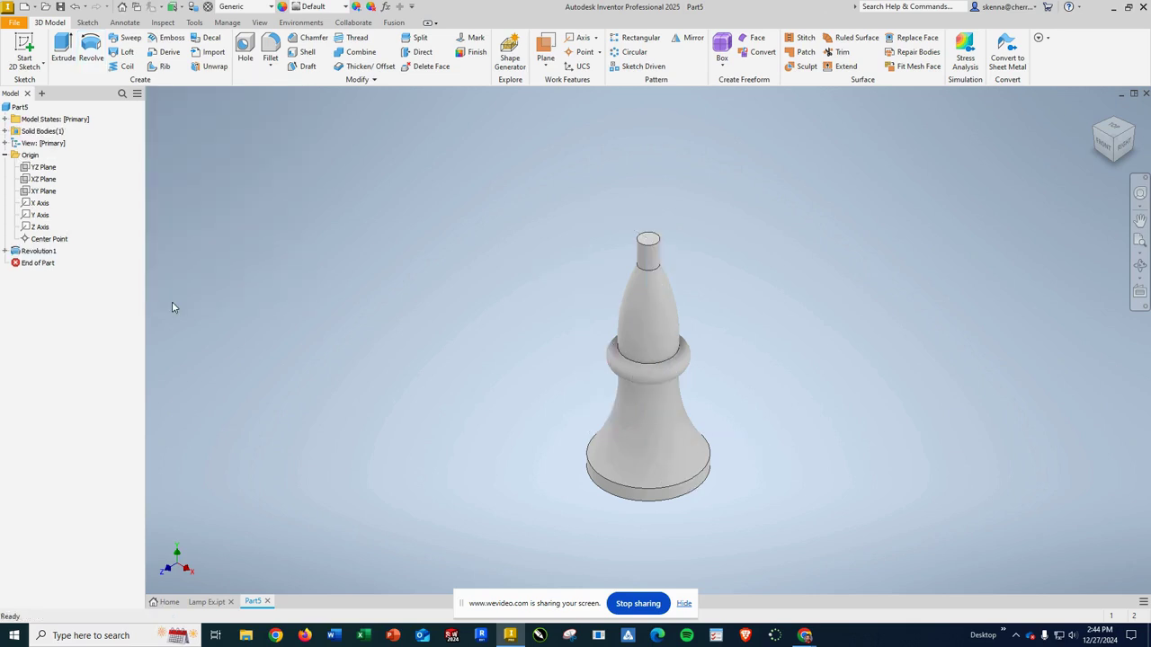
click(4, 131)
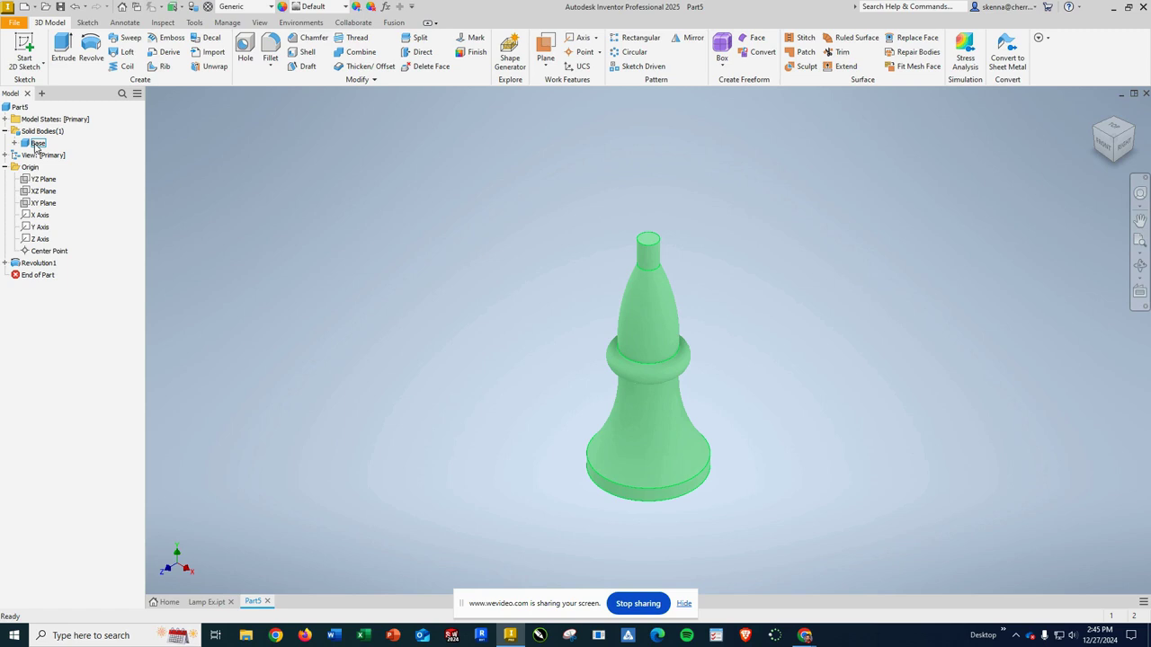
click(4, 131)
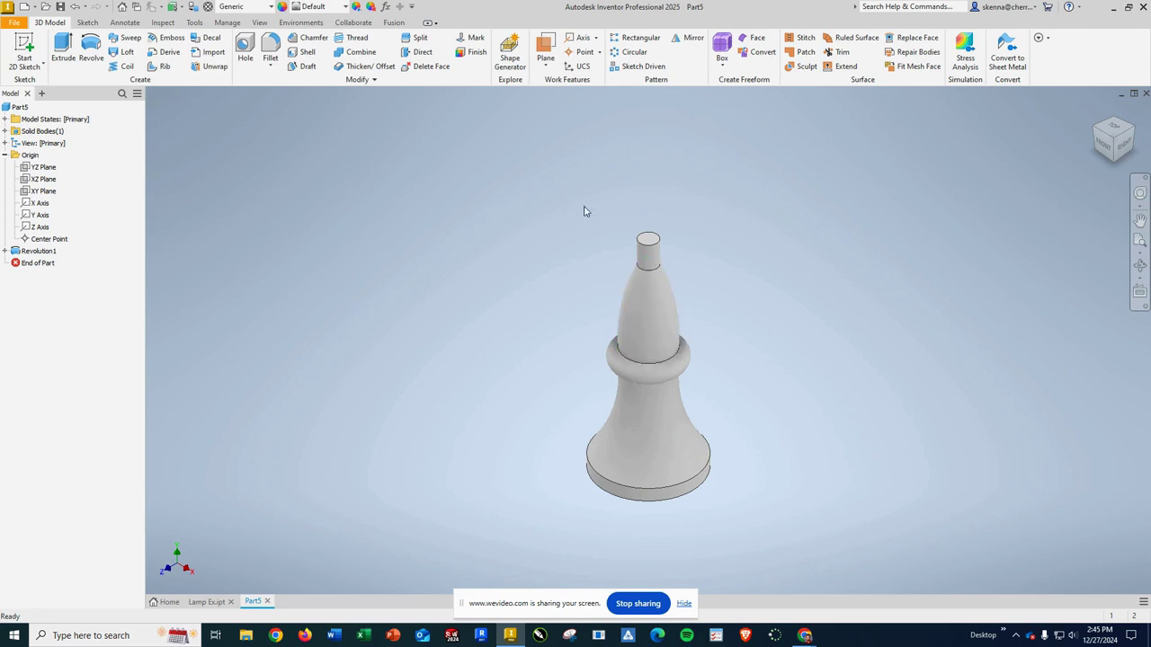
Step: Start a new 2D sketch on the XY plane through the revolved lamp base
click(47, 193)
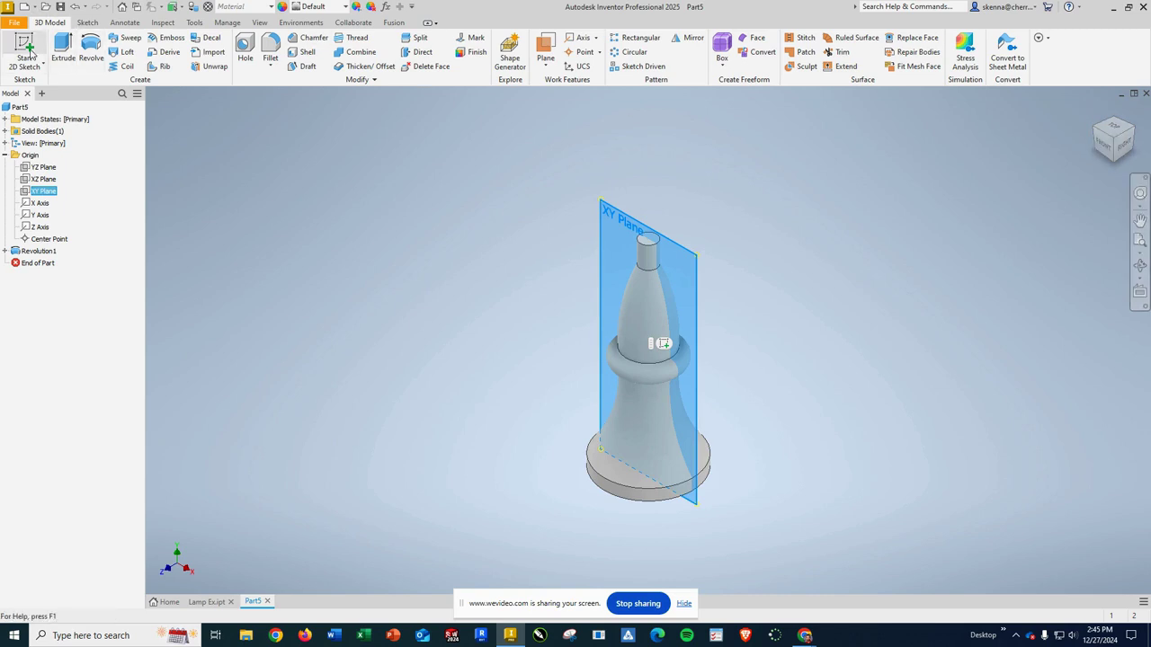
click(27, 51)
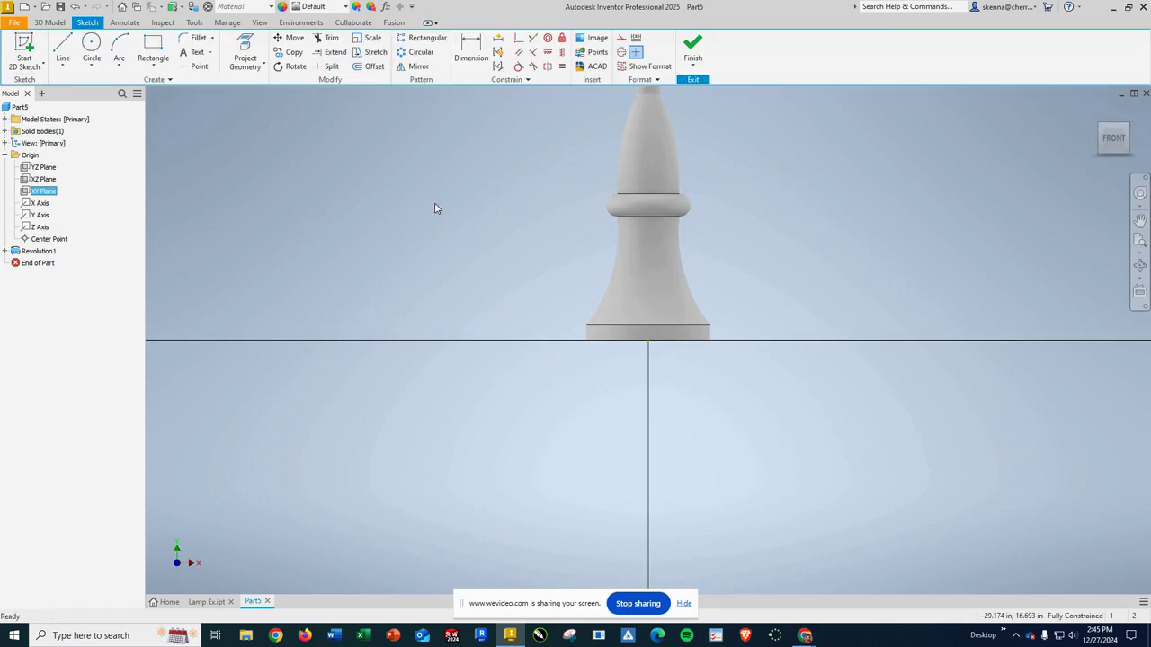
scroll(675, 234, down, 4)
scroll(704, 177, up, 4)
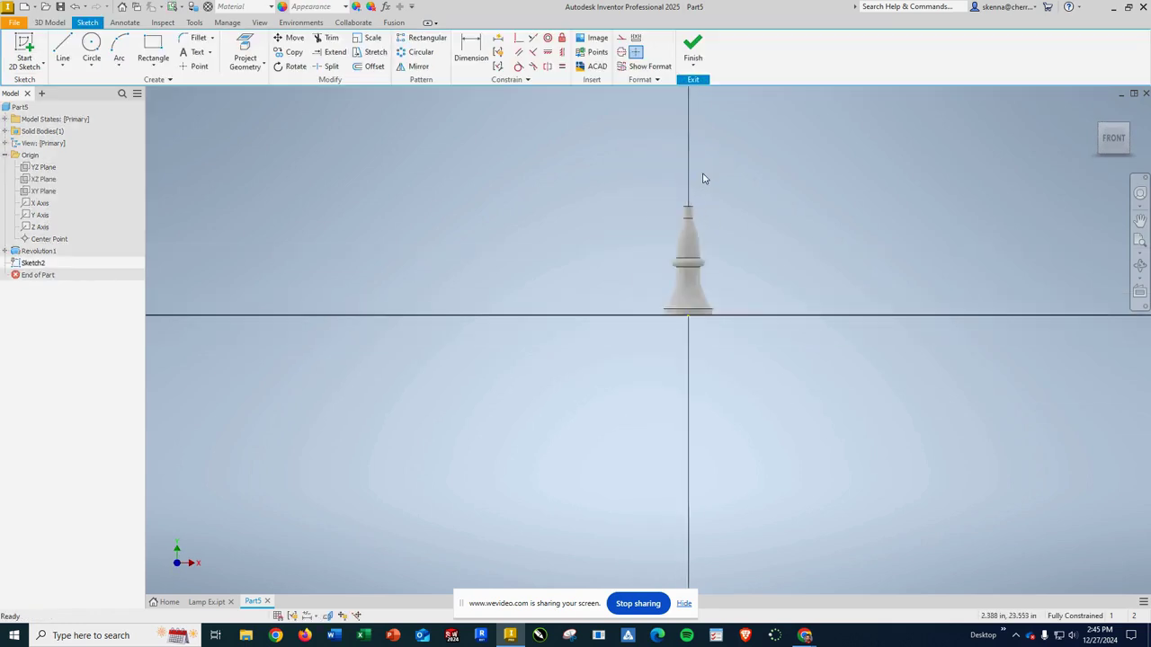
scroll(687, 197, up, 2)
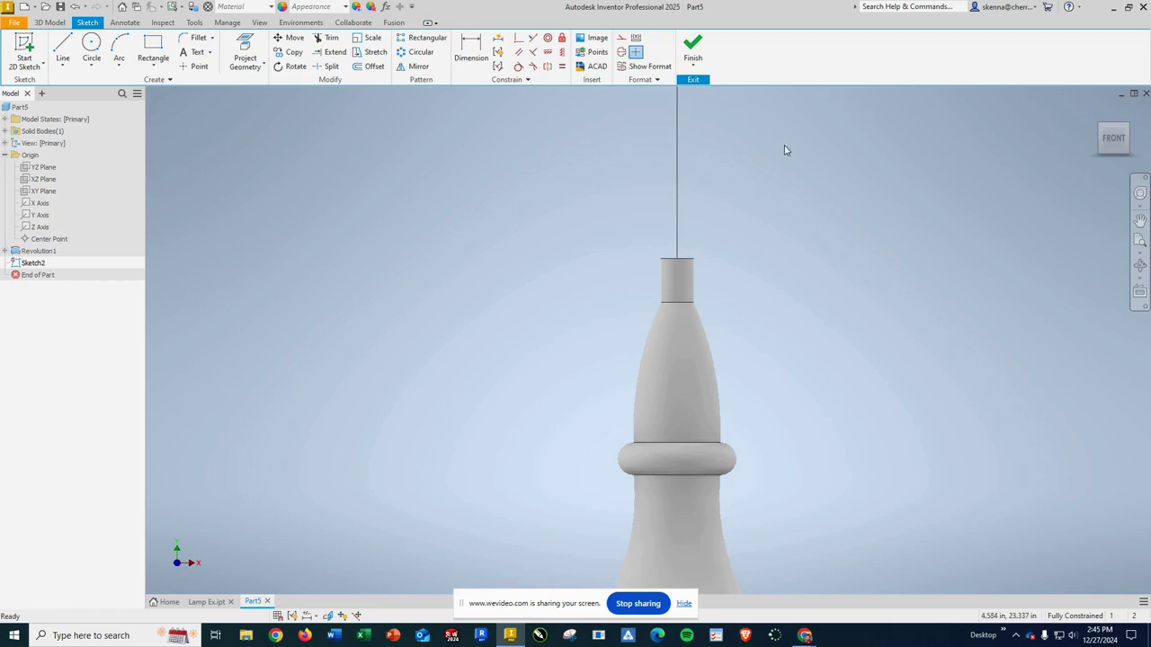
Step: Draw a 3 in vertical line upward from the midpoint of the base's top edge
click(63, 49)
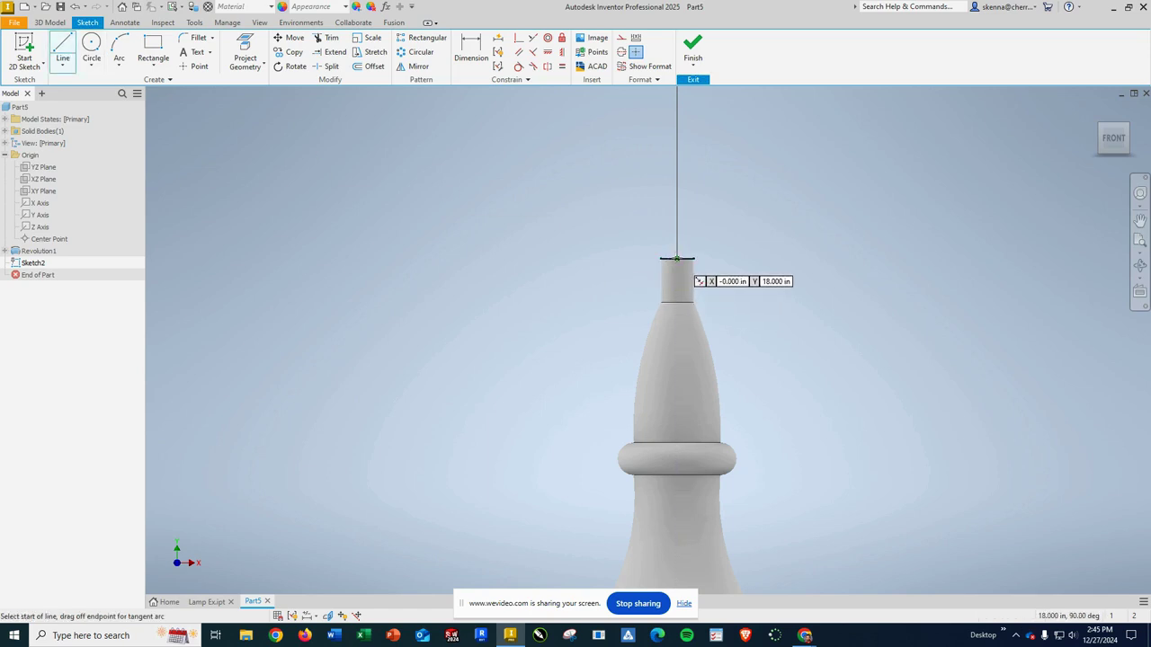
click(677, 259)
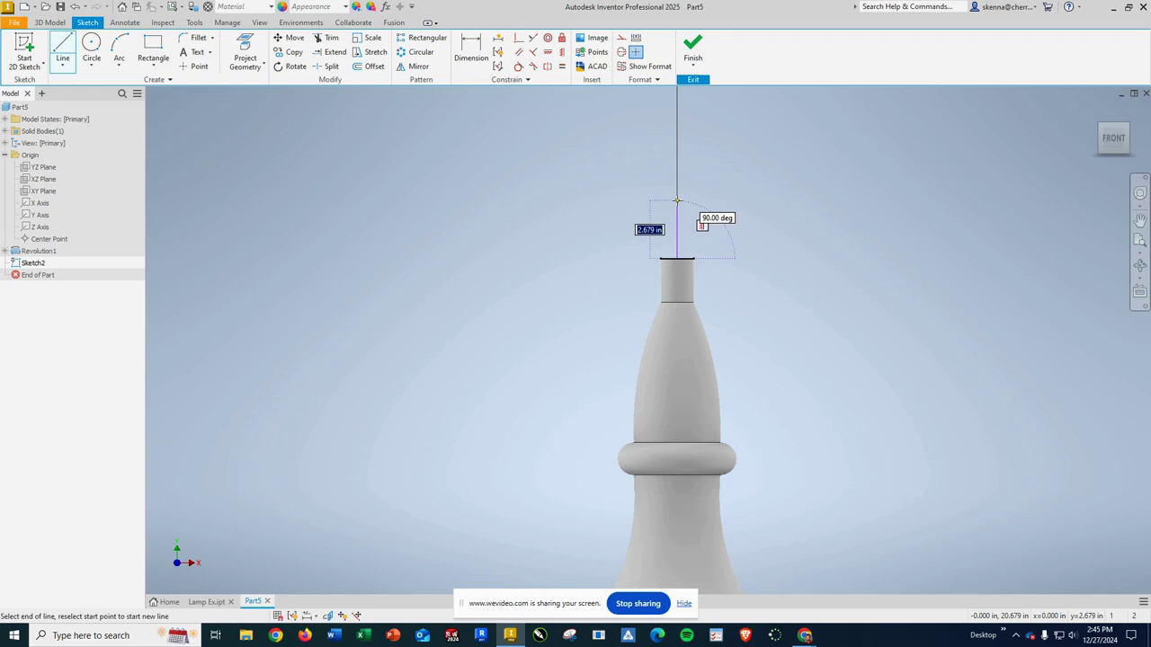
text(3)
key(Return)
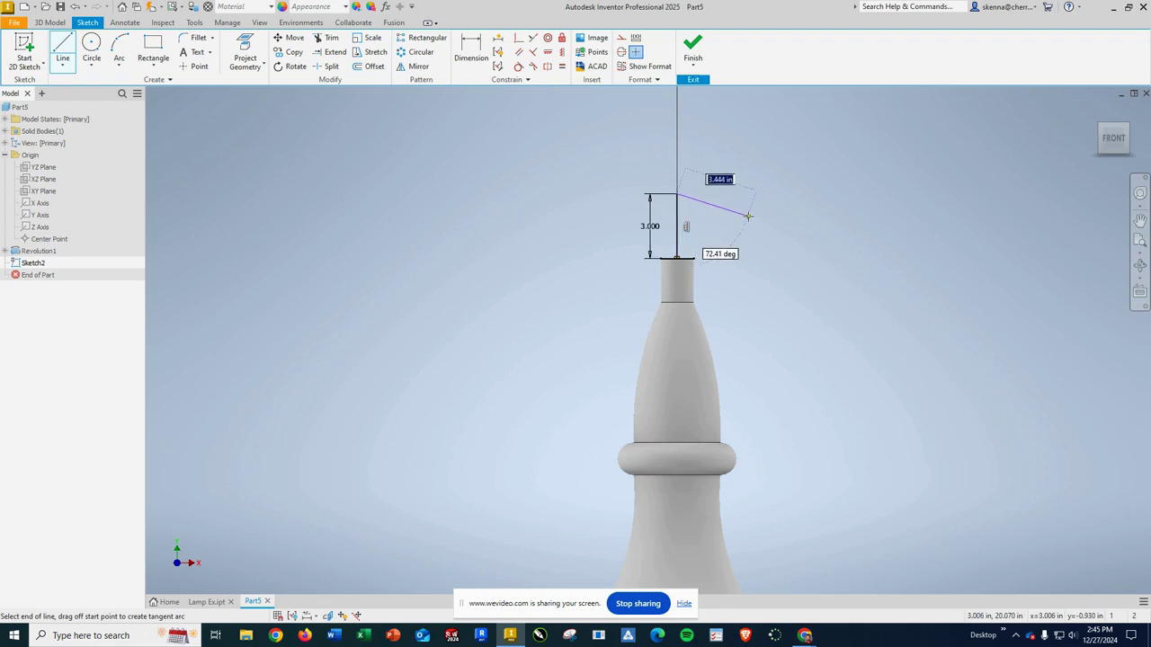
key(Escape)
key(Escape)
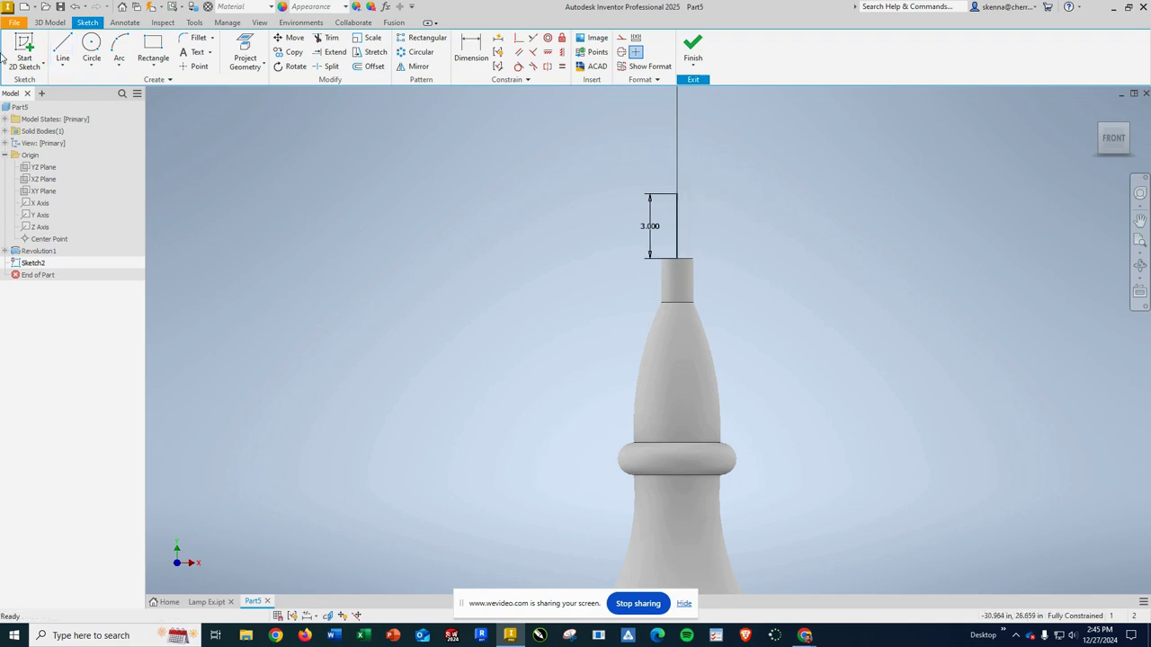
Step: Draw a 0.75 in horizontal line from the vertical line's lower end to the neck's top right corner
click(62, 46)
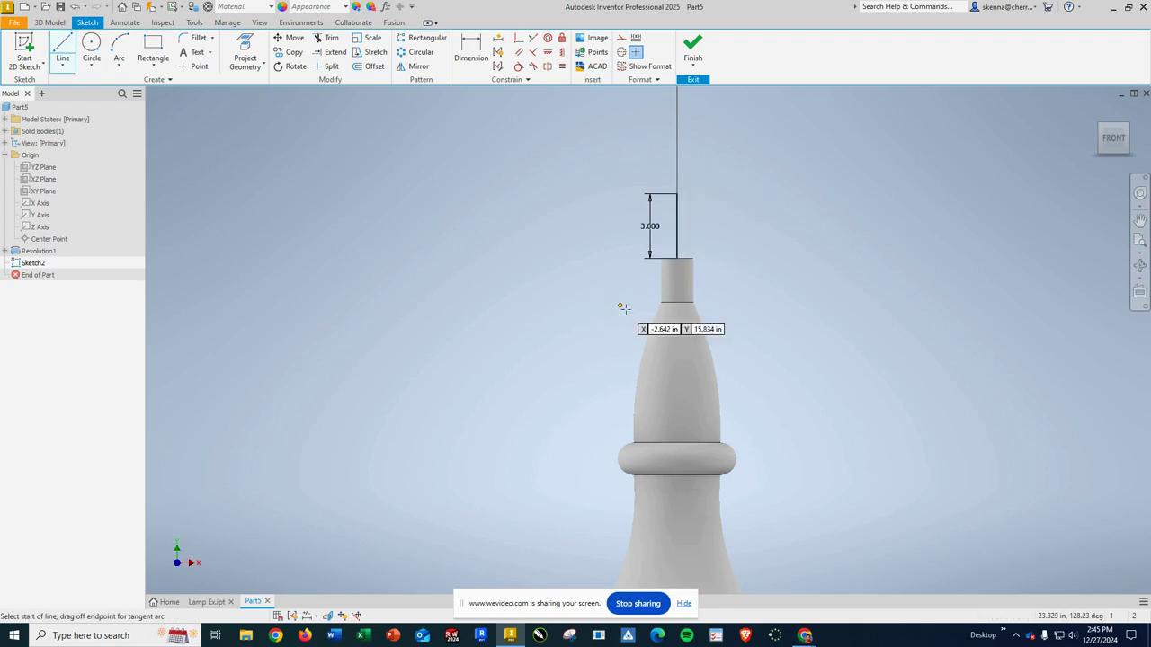
click(678, 259)
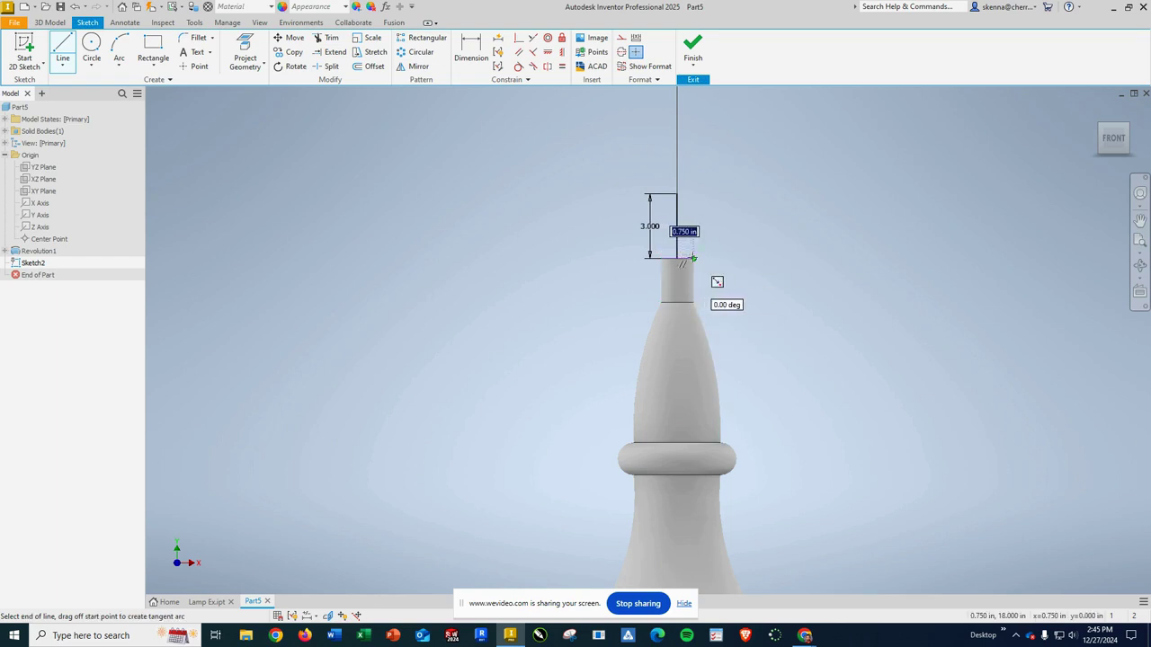
double_click(694, 259)
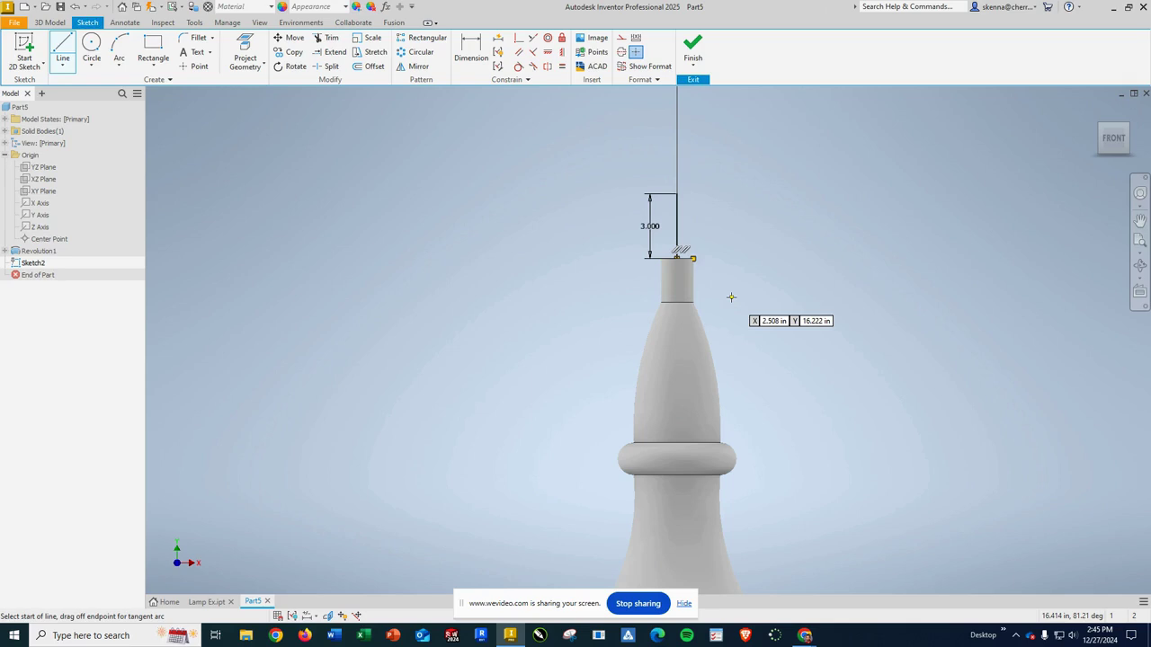
key(Escape)
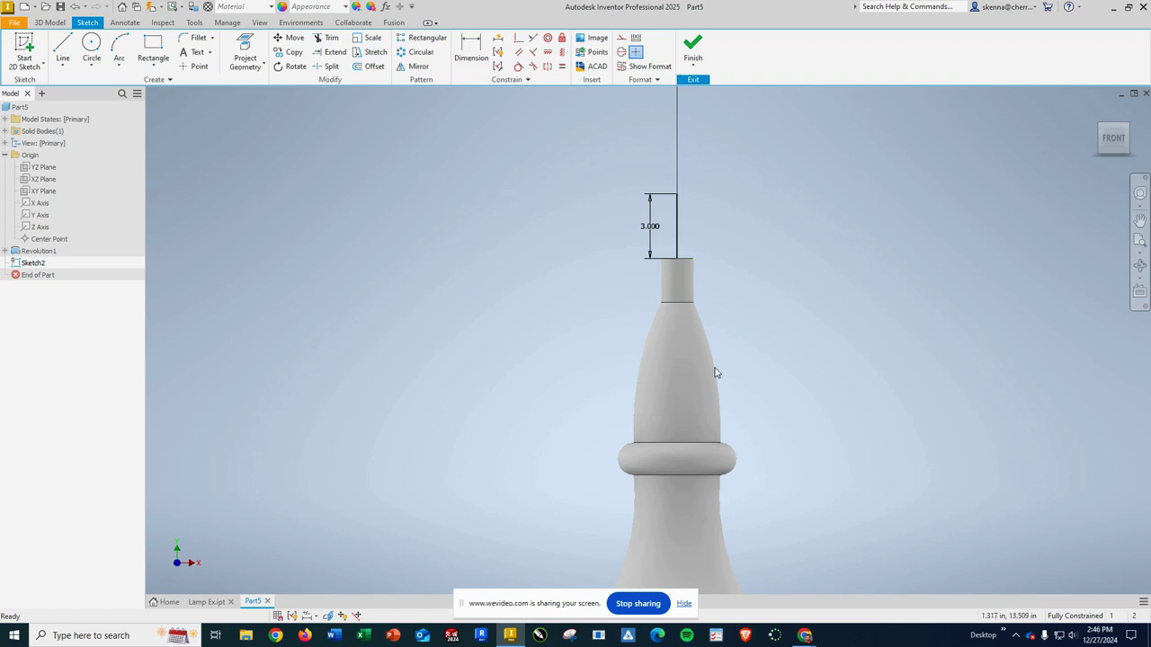
Step: Draw a center point arc of about 1.07 in radius, centred on the vertical line, from its top end clockwise through about 109 degrees
click(123, 68)
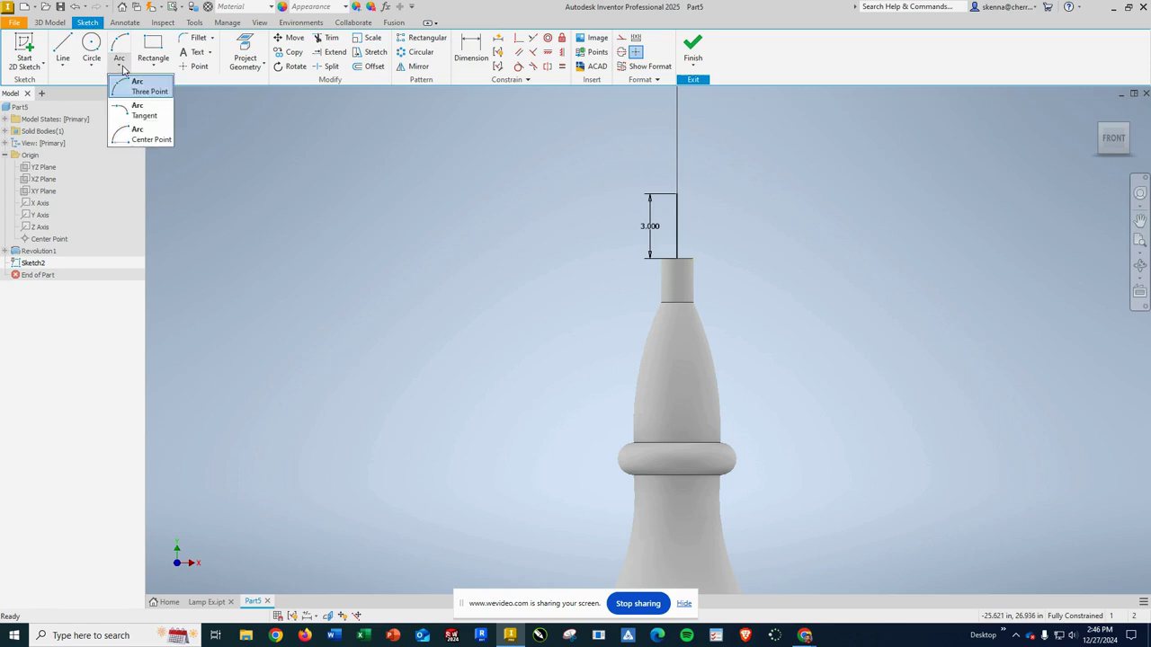
click(149, 141)
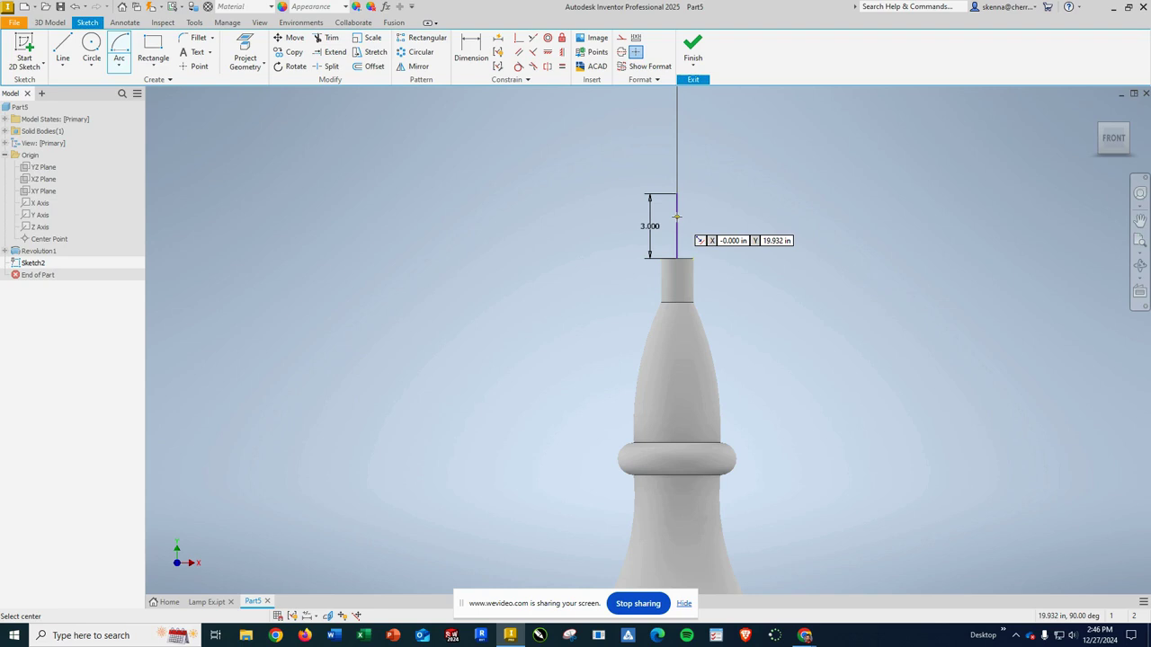
click(677, 217)
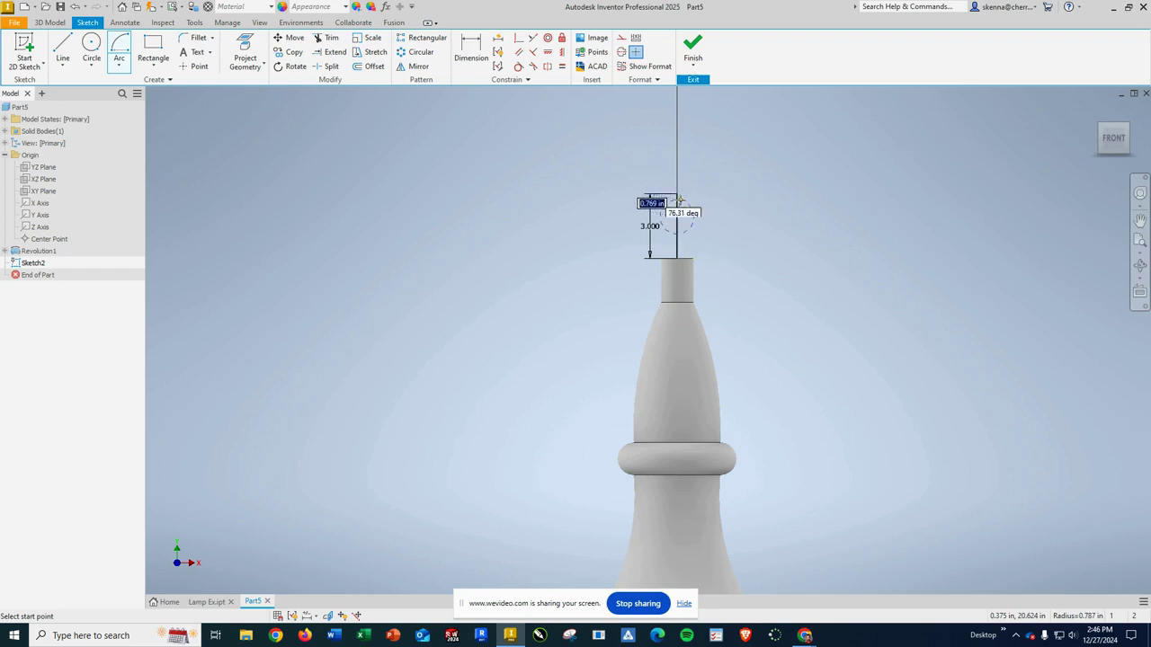
click(677, 194)
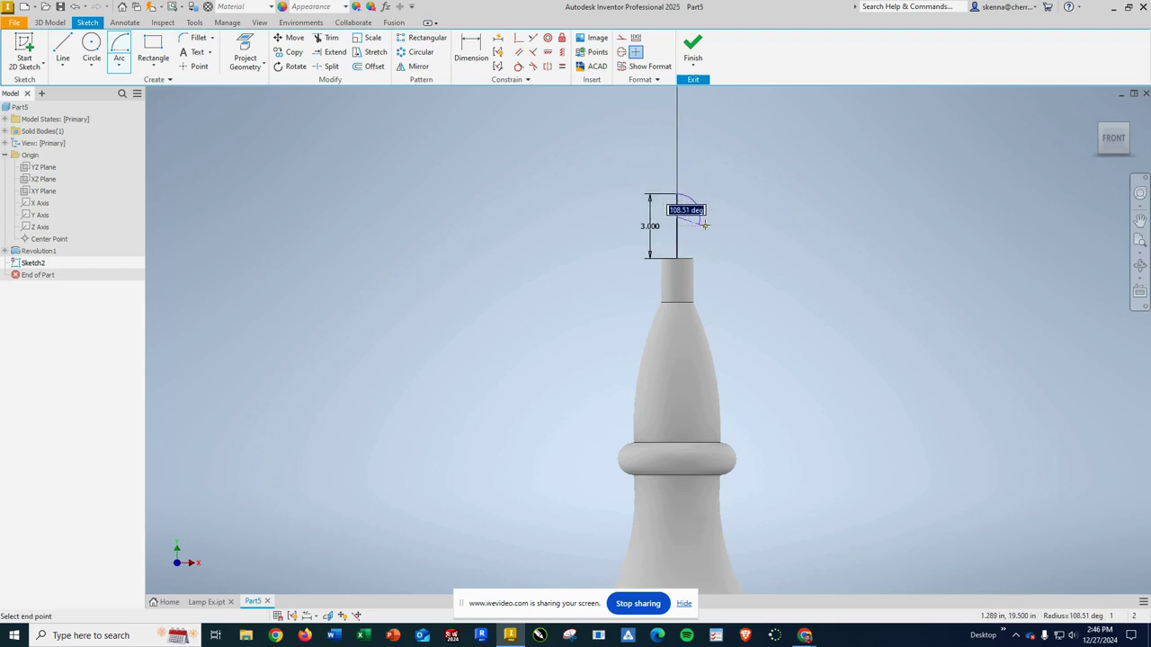
click(705, 225)
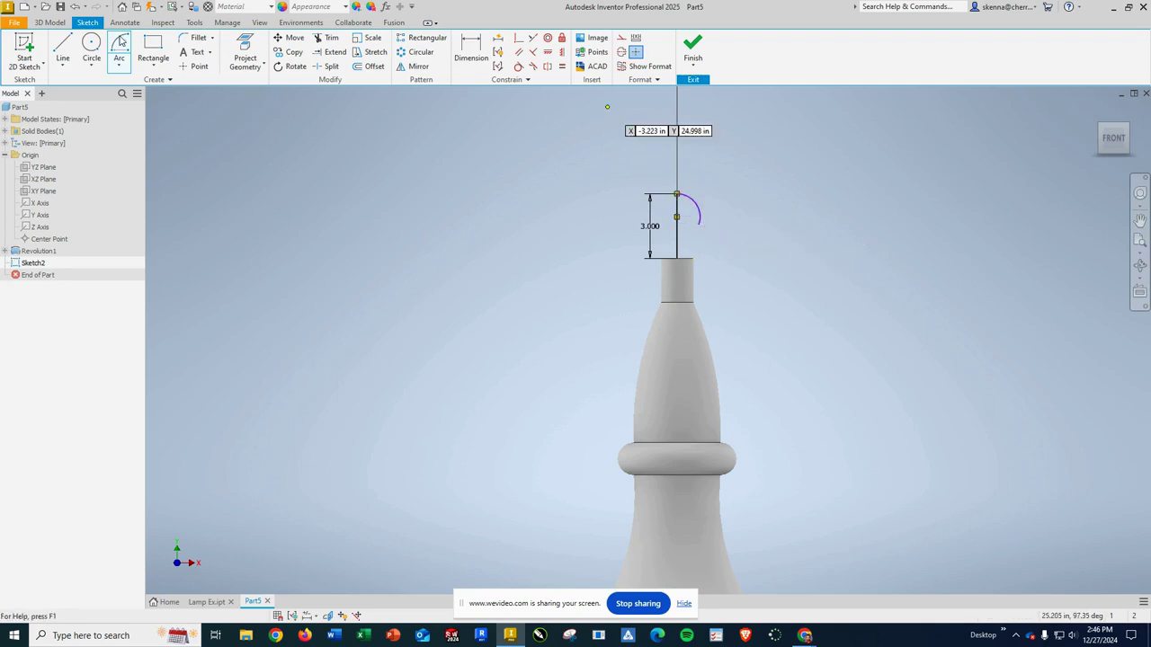
Step: Dimension the upper arc's radius as 1.25 in
click(470, 51)
click(701, 210)
click(805, 195)
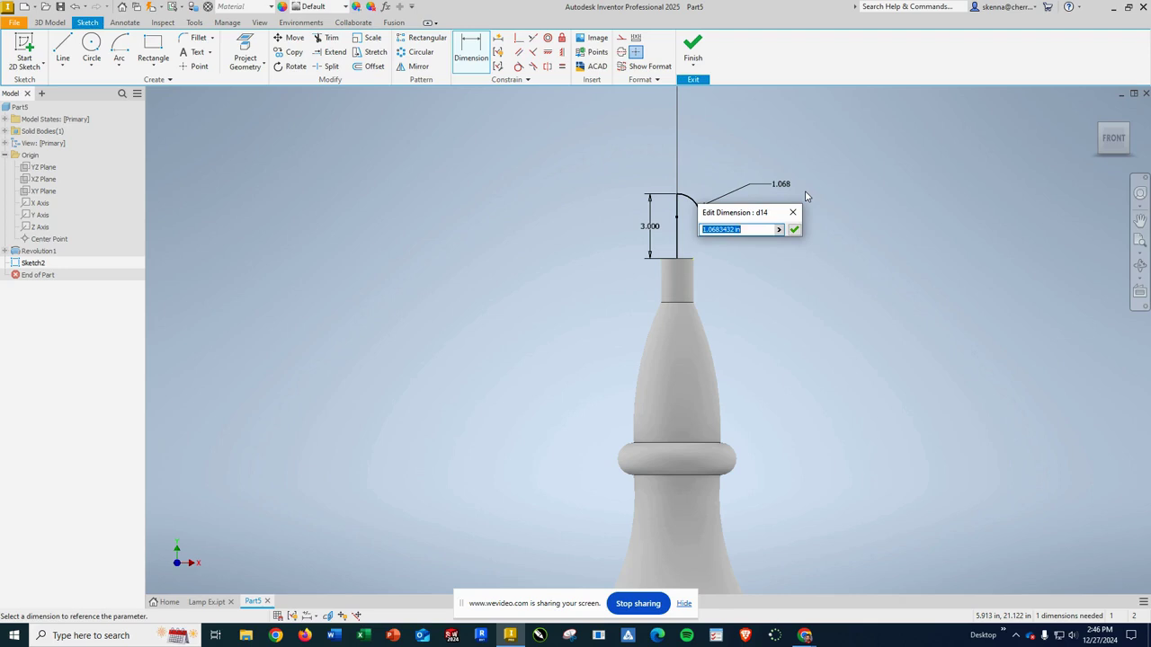
text(1.25)
key(Return)
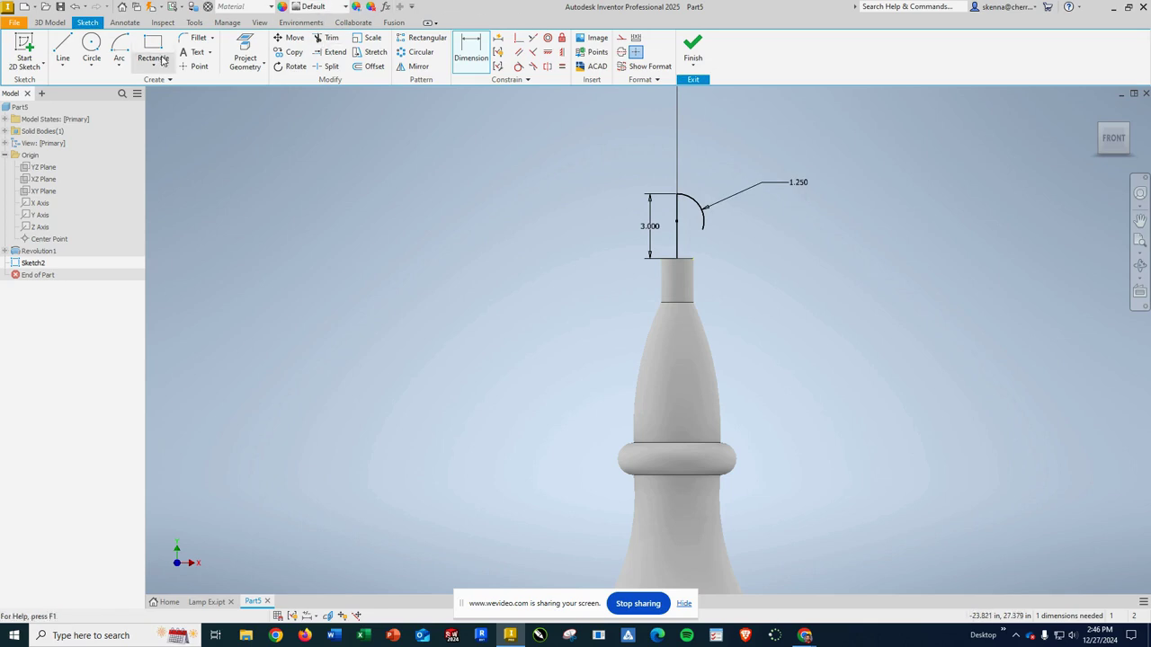
Step: Draw a tangent arc from the upper arc's lower end to the neck's top right corner, closing the profile
click(121, 66)
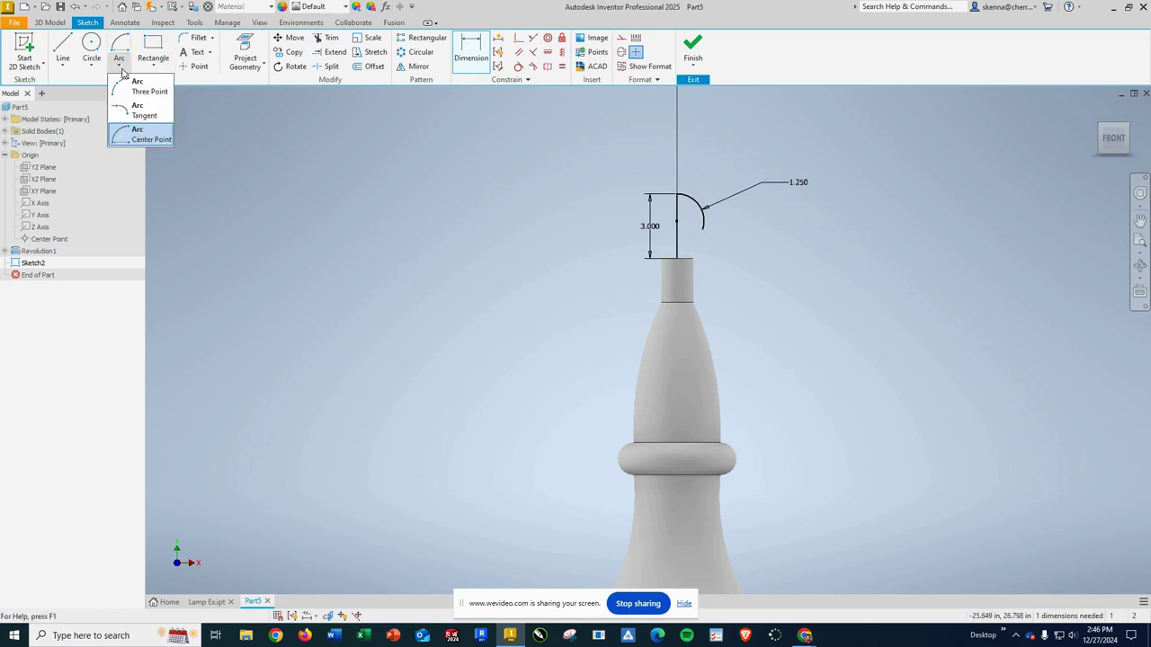
click(148, 114)
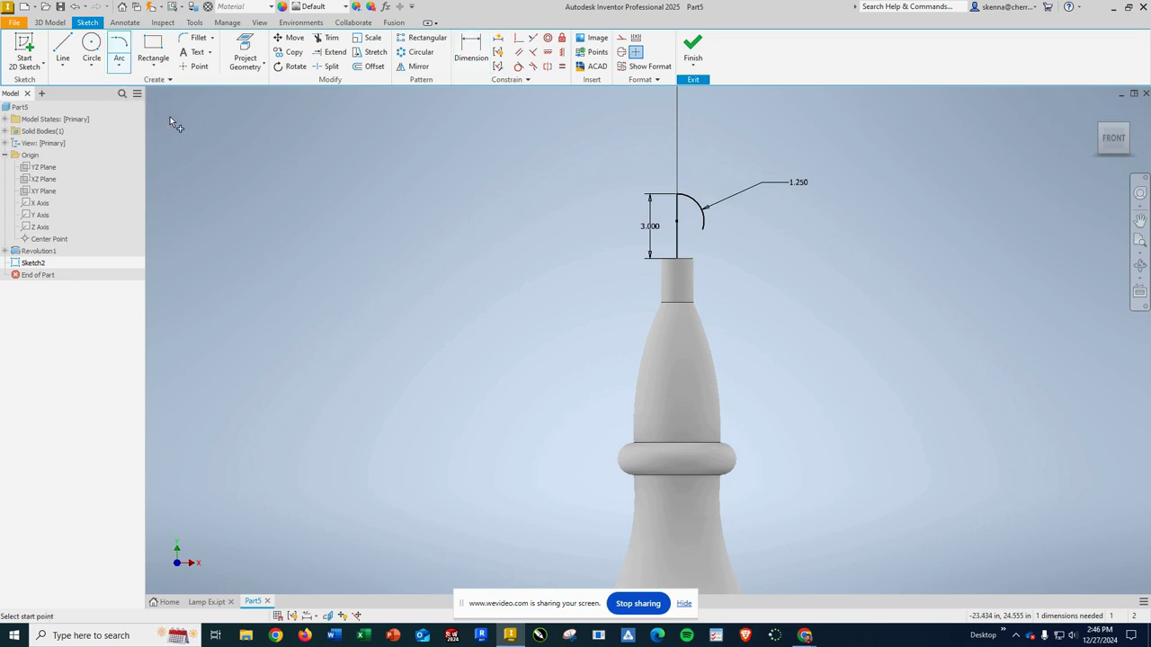
click(703, 228)
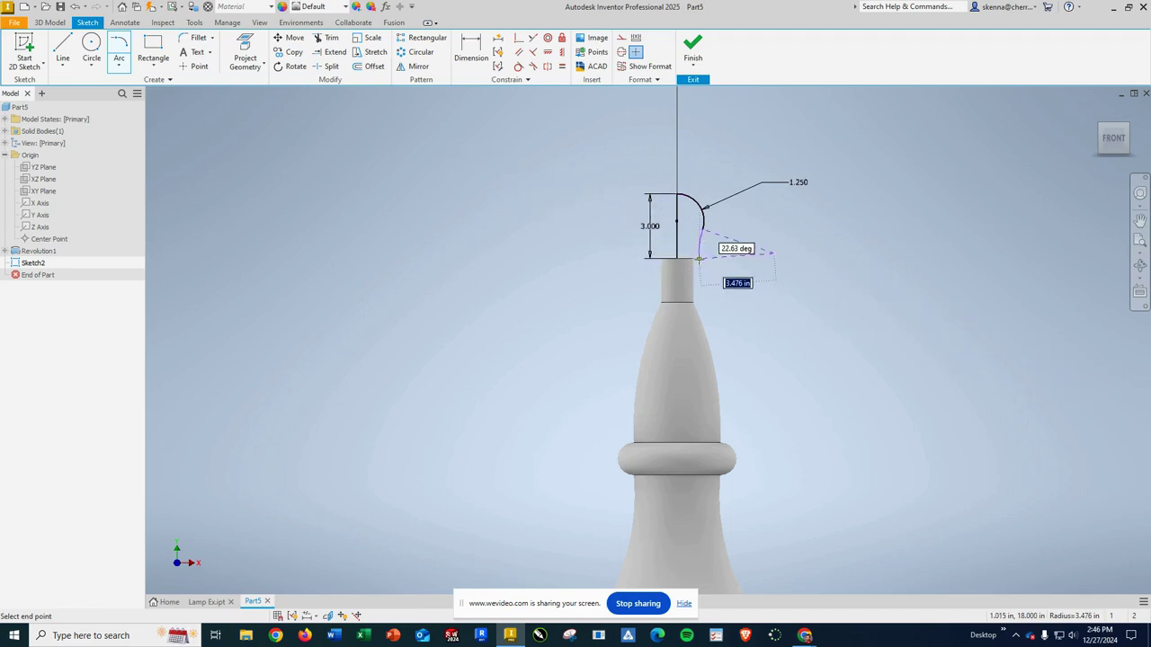
key(Escape)
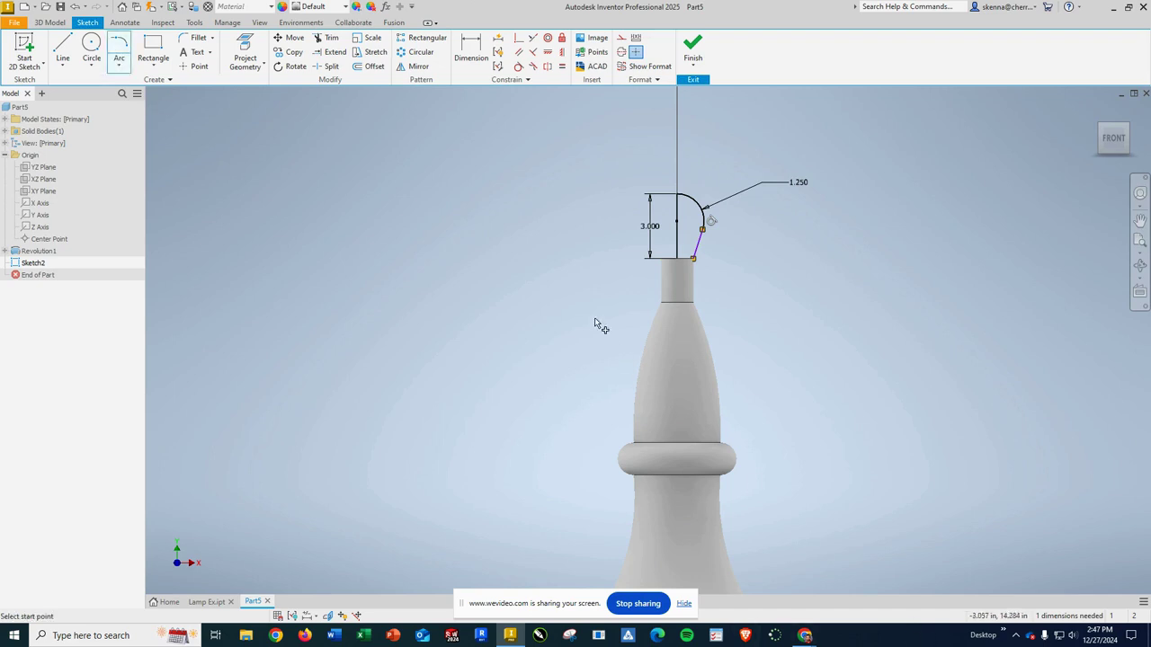
Step: Dimension the lower tangent arc's radius as 50 in
click(470, 49)
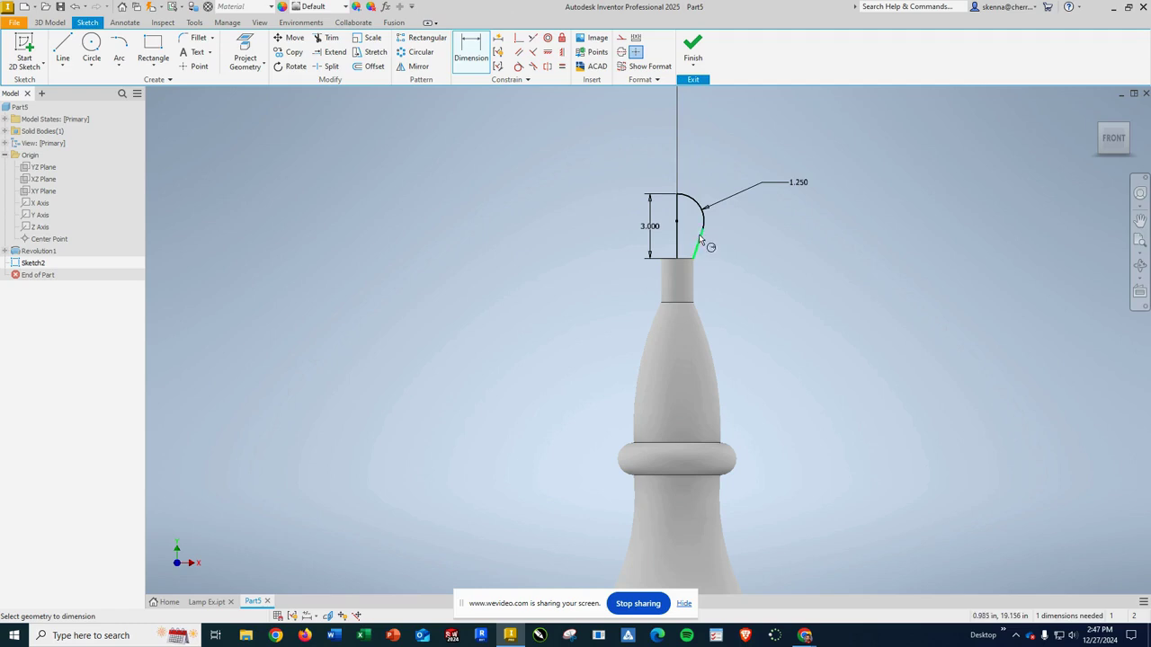
click(699, 236)
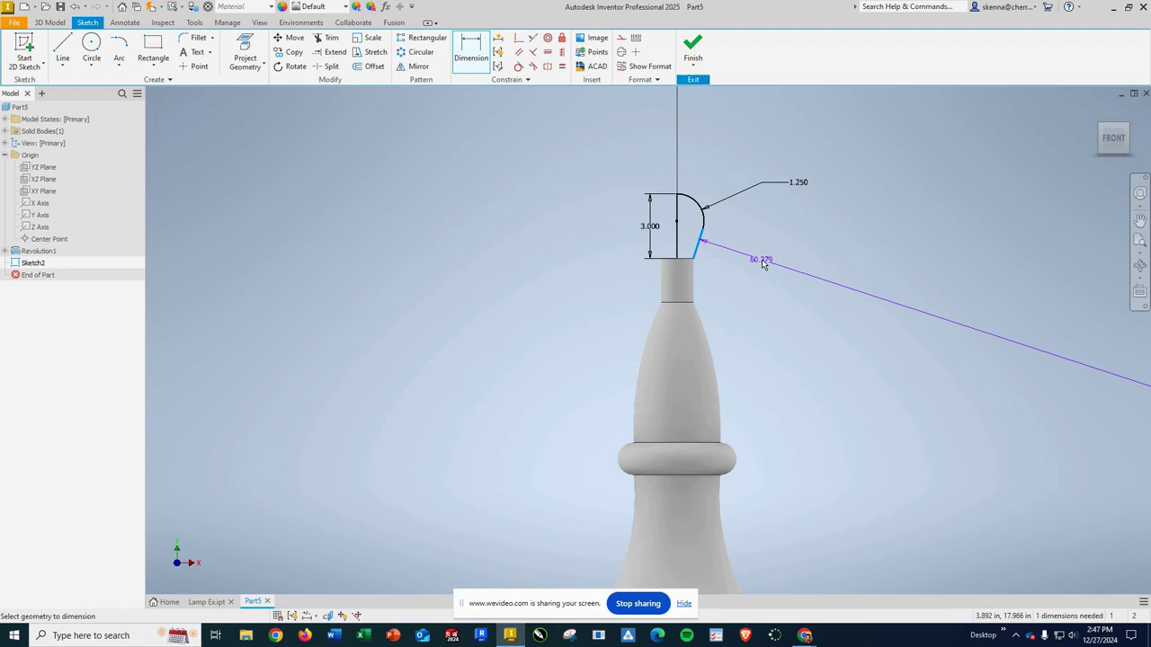
click(822, 287)
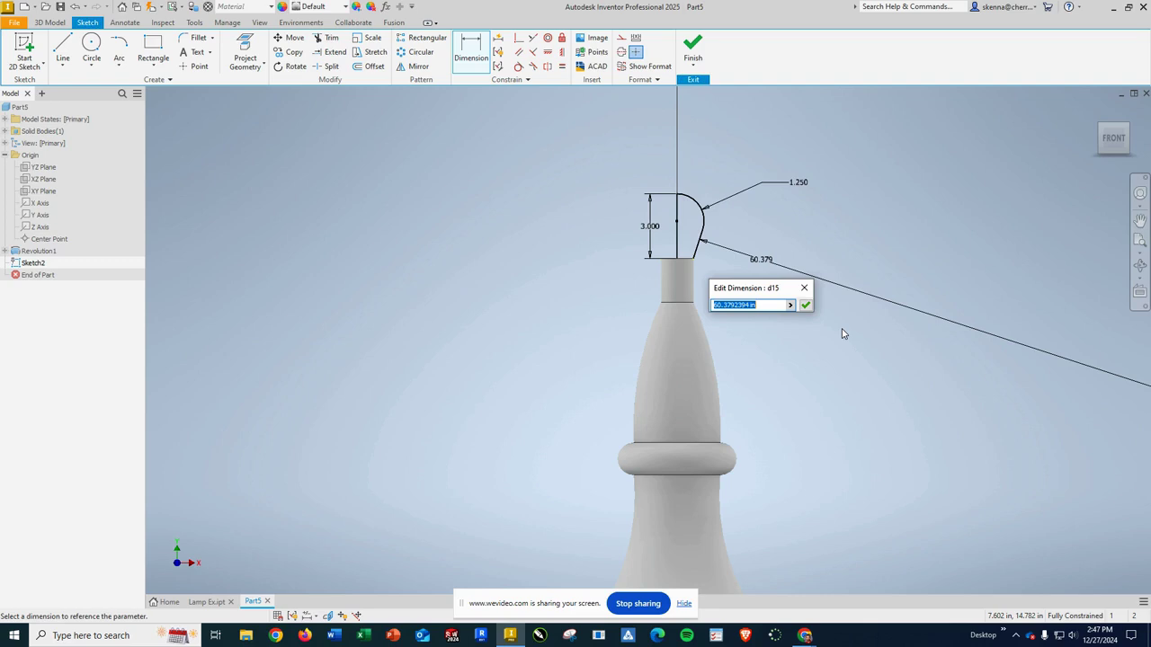
text(50)
key(Return)
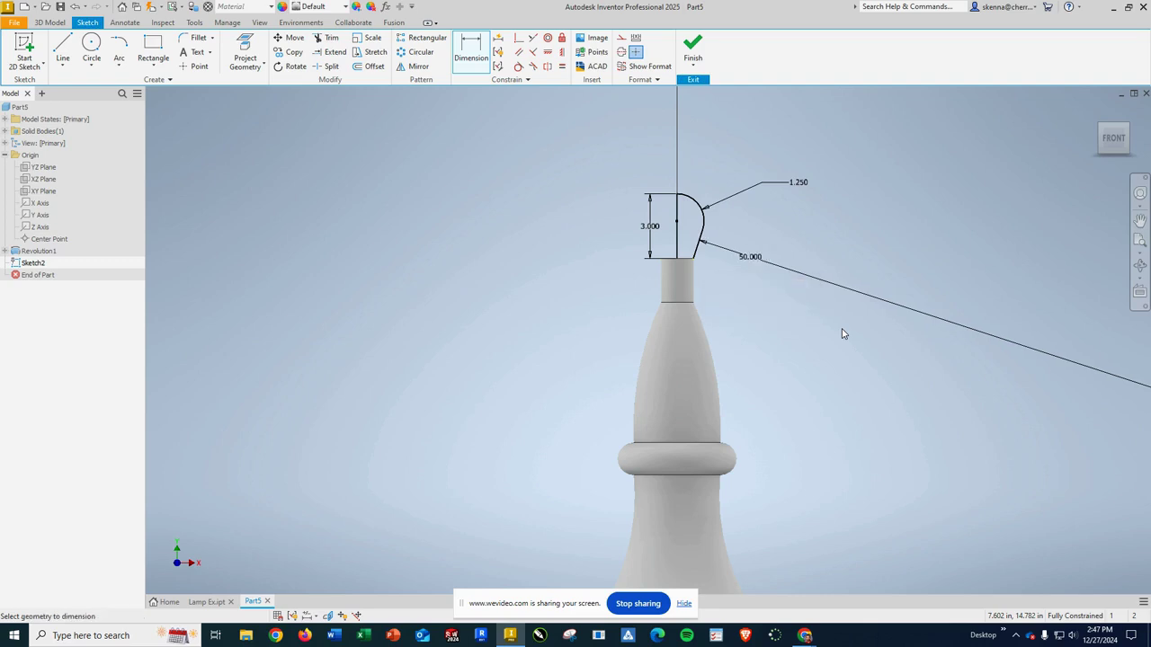
Step: Try smaller radii of 25 in and 5 in for the lower tangent arc
double_click(749, 258)
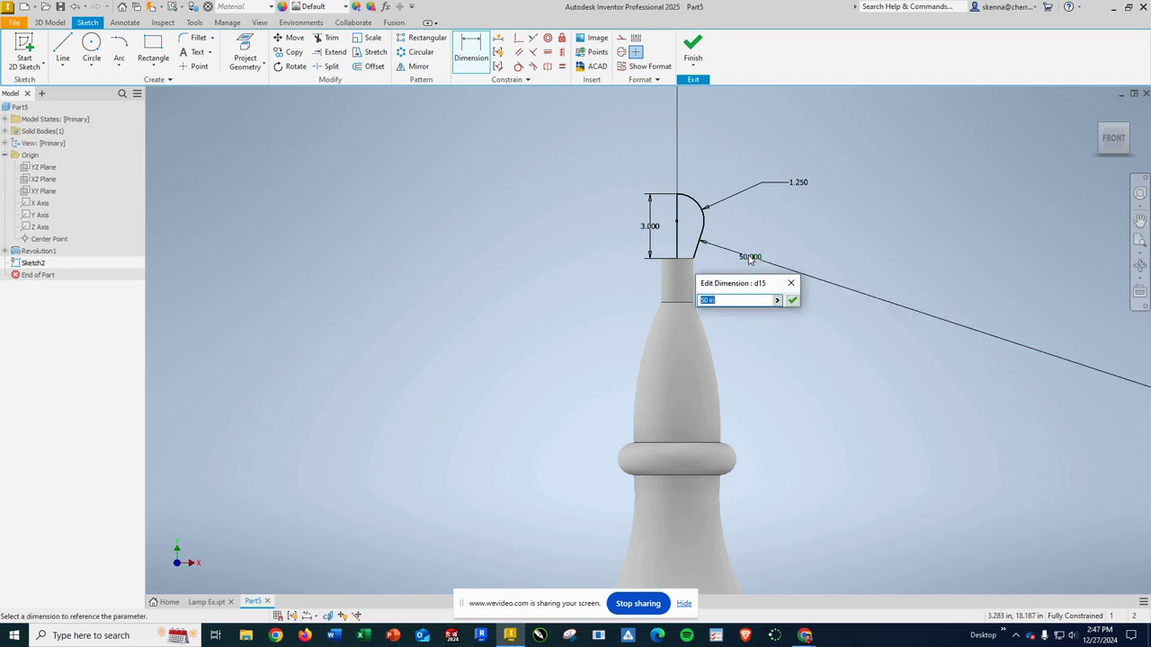
text(25)
key(Return)
double_click(726, 251)
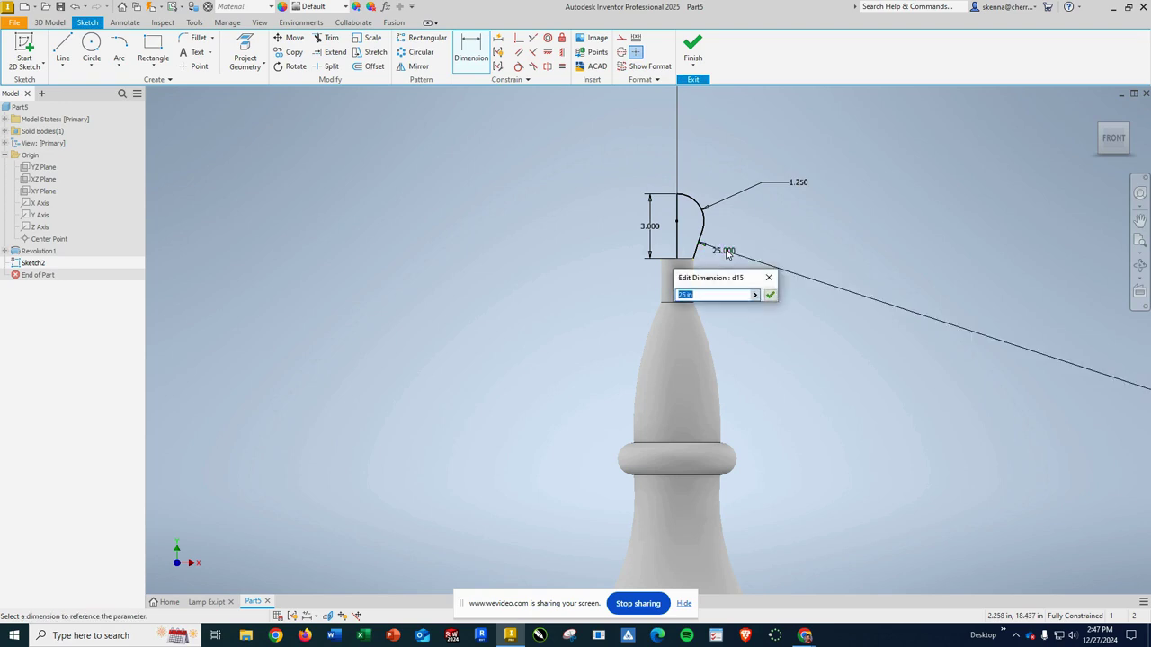
text(5)
key(Return)
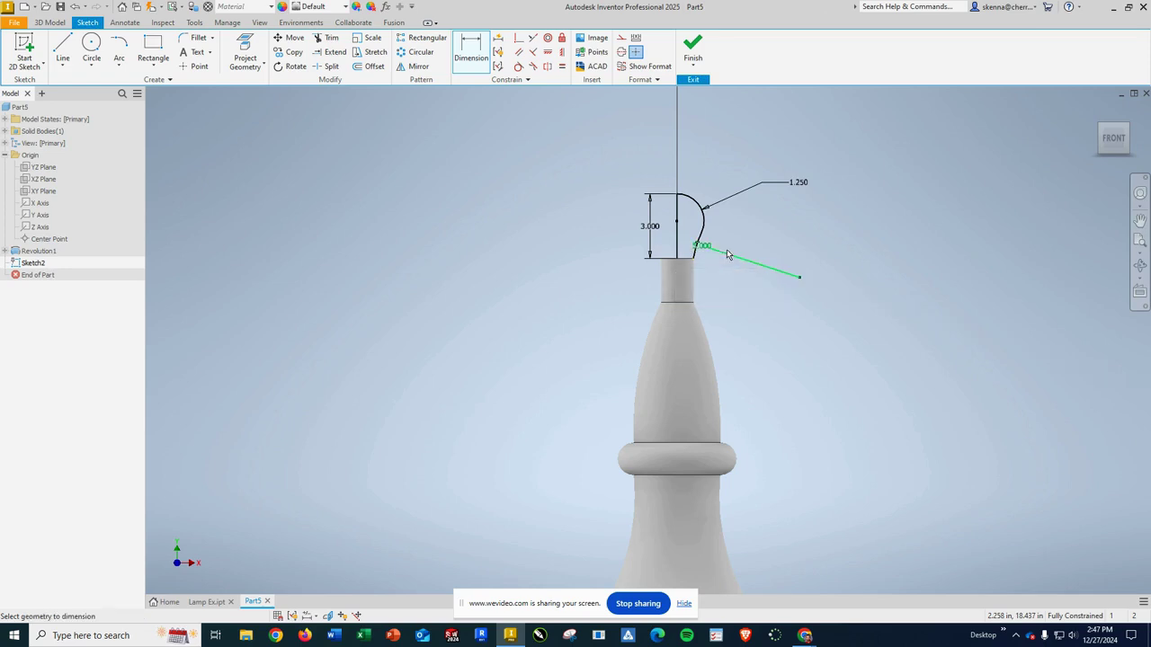
Step: Set the lower tangent arc's radius to 3 in
scroll(724, 251, up, 3)
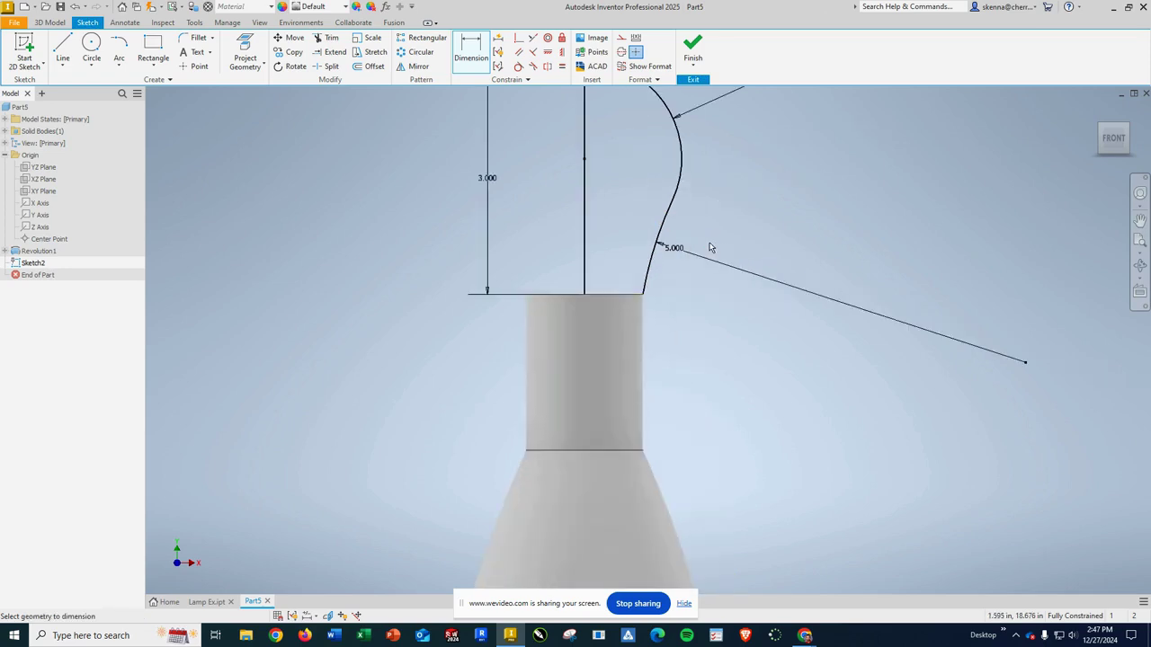
scroll(709, 248, down, 3)
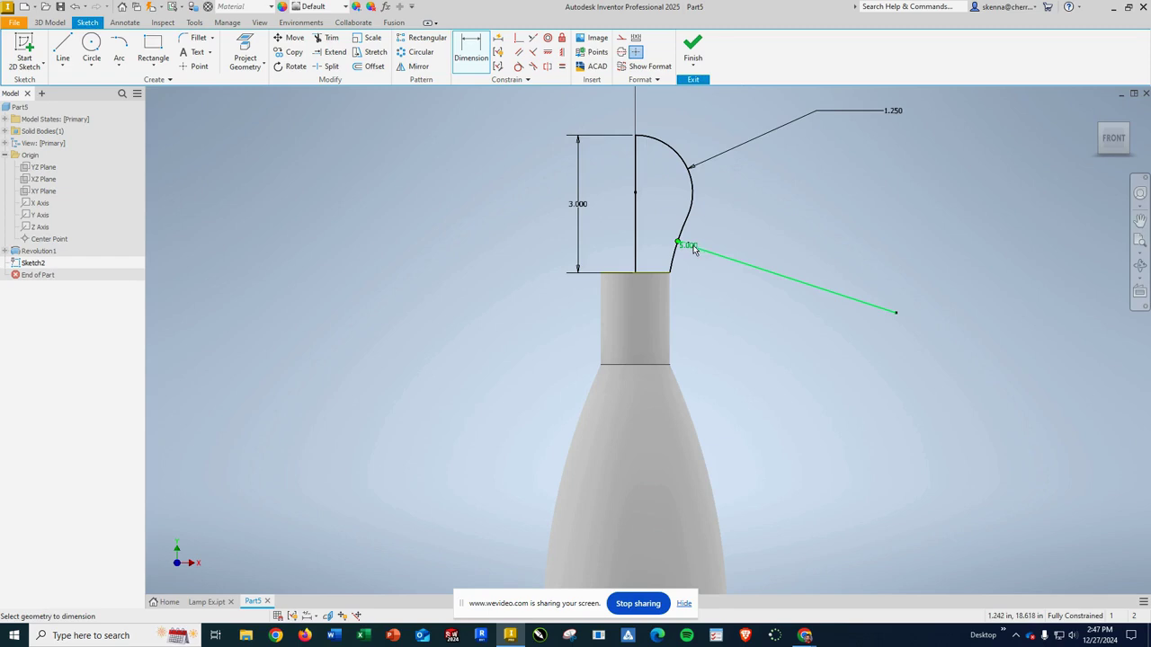
double_click(713, 252)
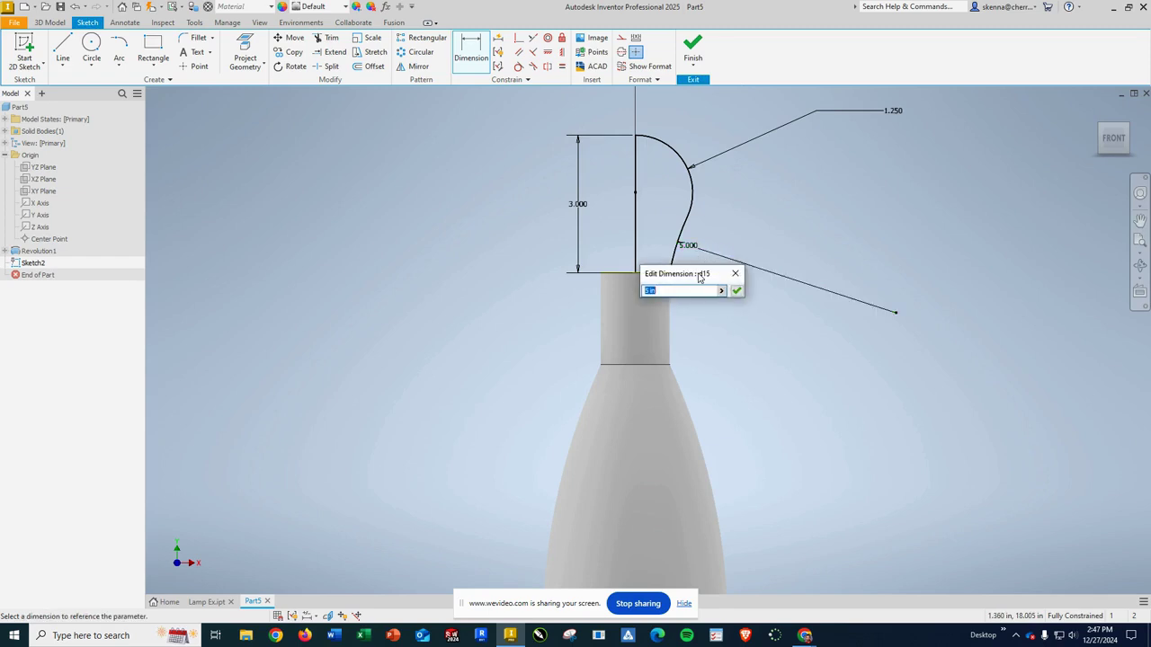
text(1)
key(Return)
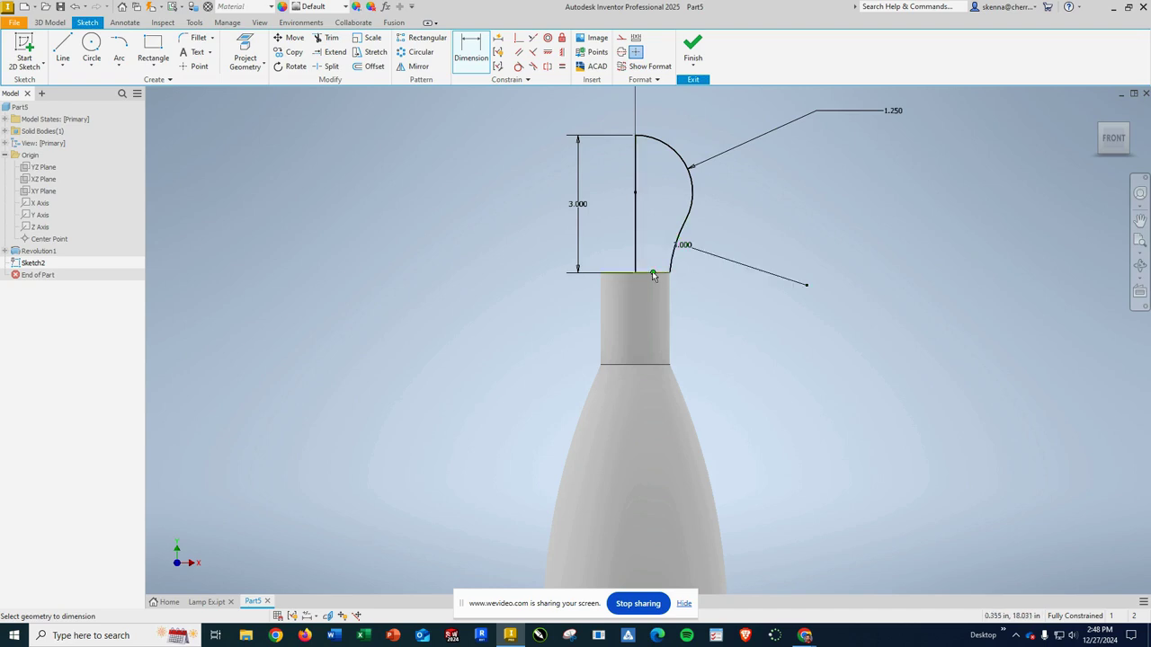
scroll(659, 286, down, 2)
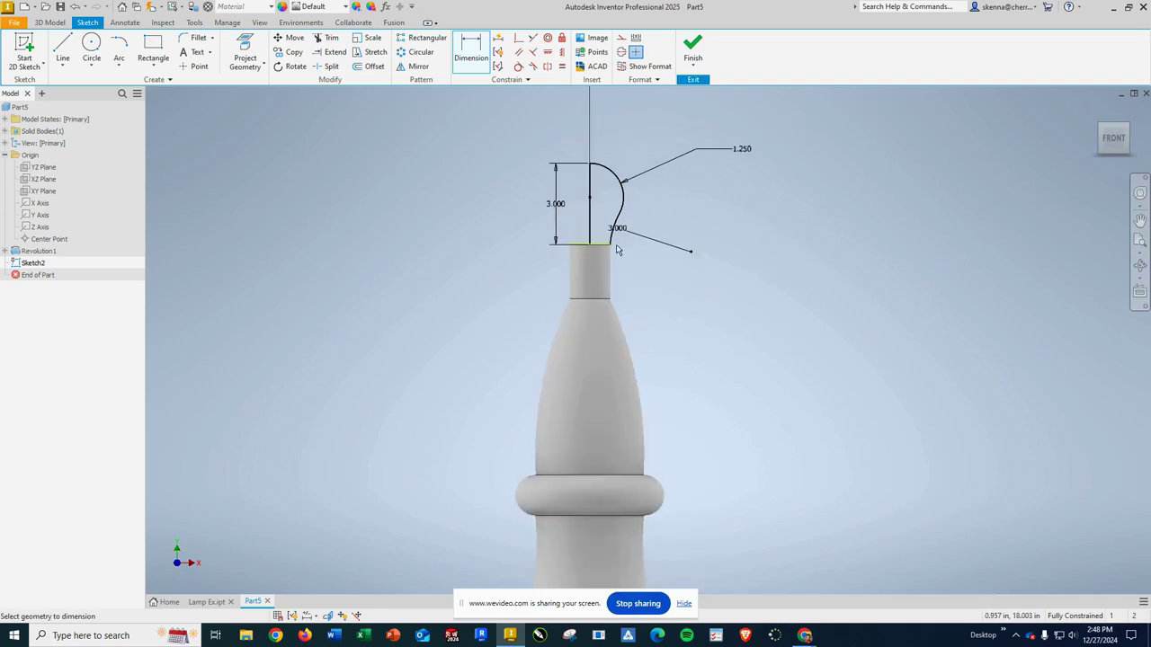
Step: Finish the sketch and revolve the bulb profile 360° about its vertical centre line as a new solid body named Bulb
scroll(617, 250, up, 5)
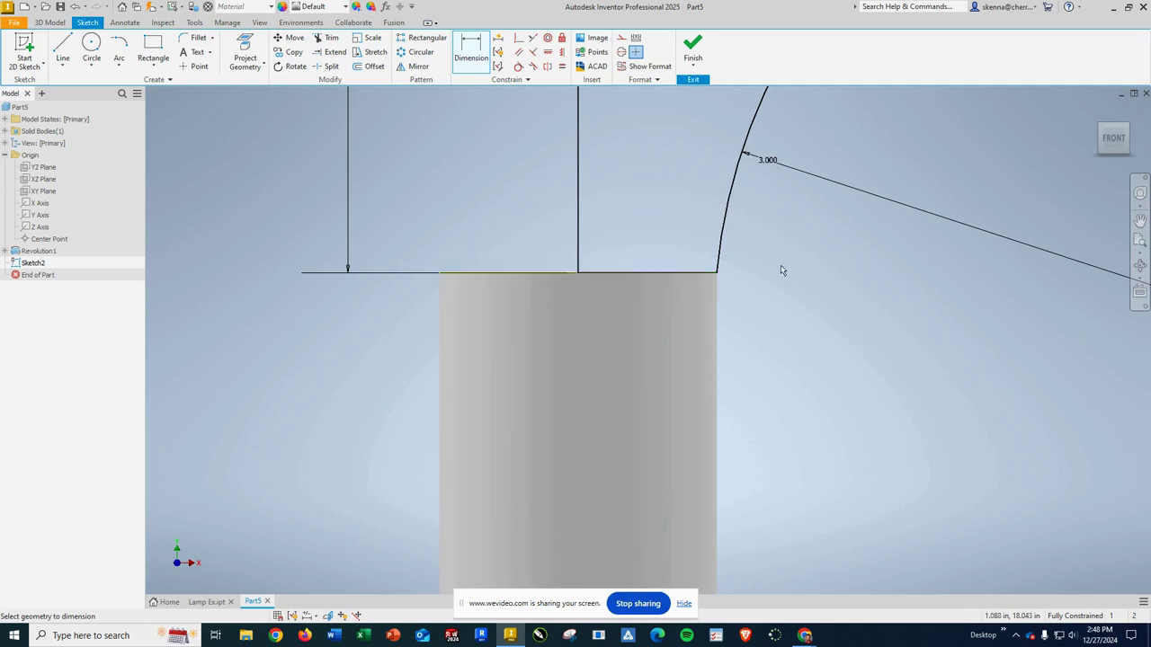
scroll(791, 261, down, 5)
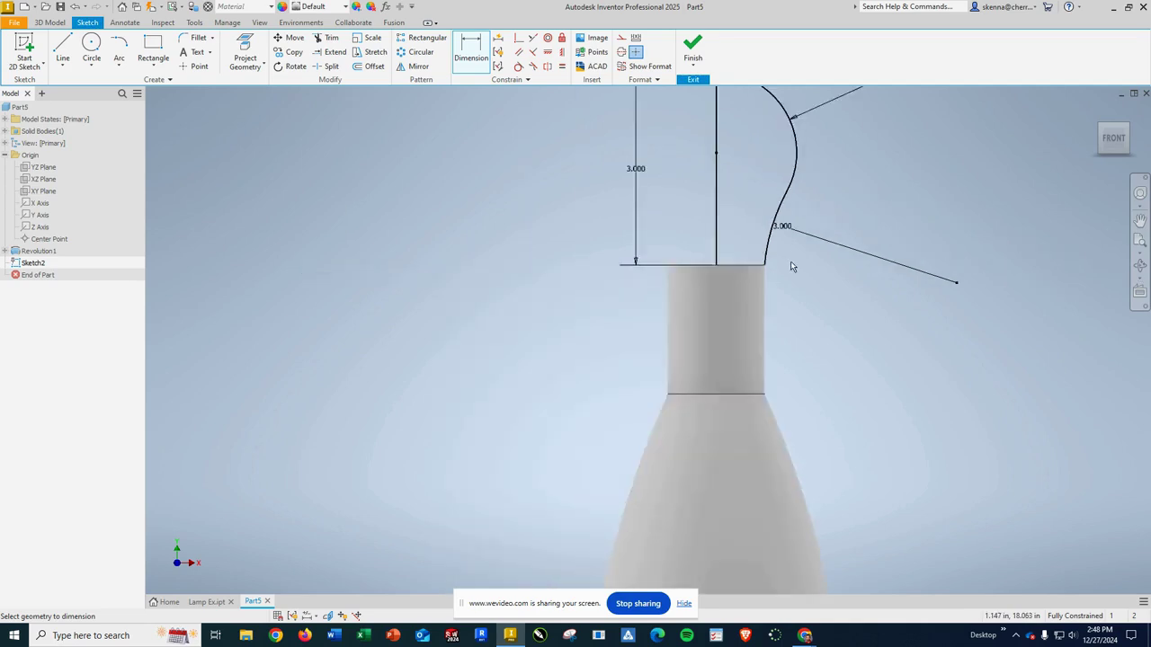
click(1129, 130)
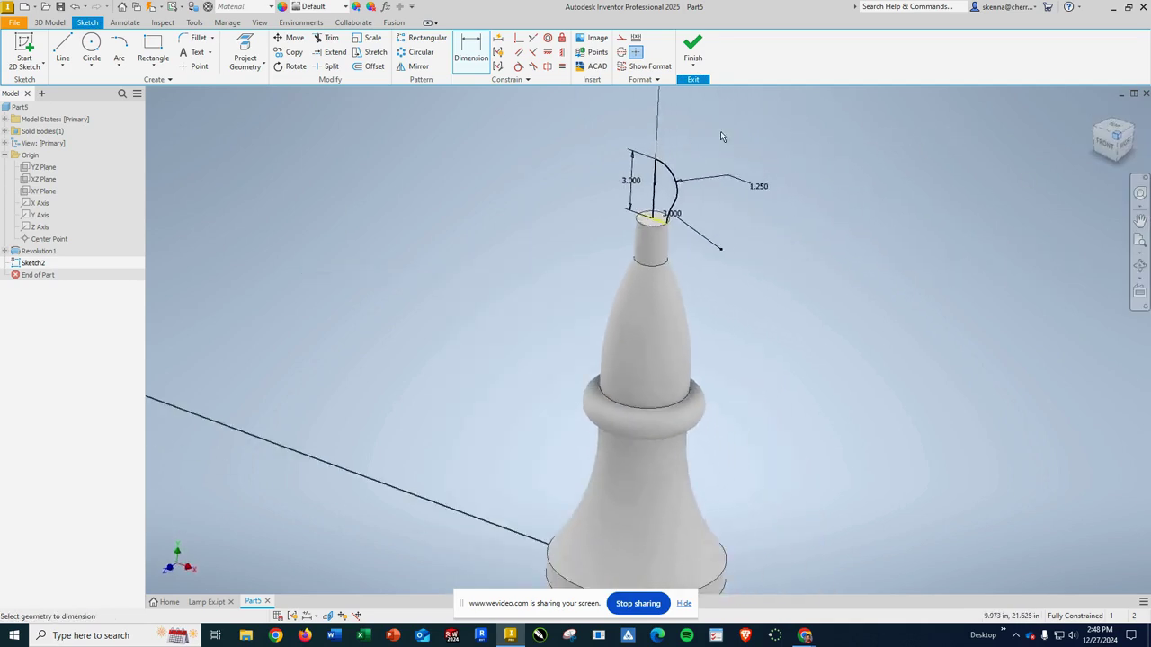
click(693, 57)
click(95, 54)
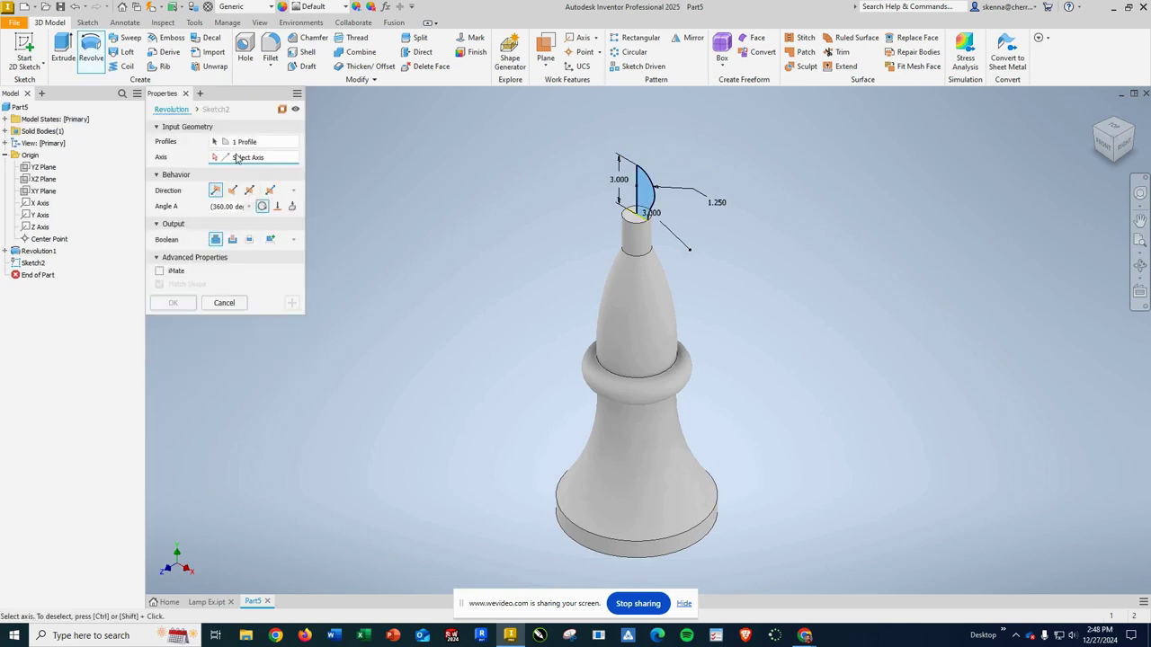
click(635, 180)
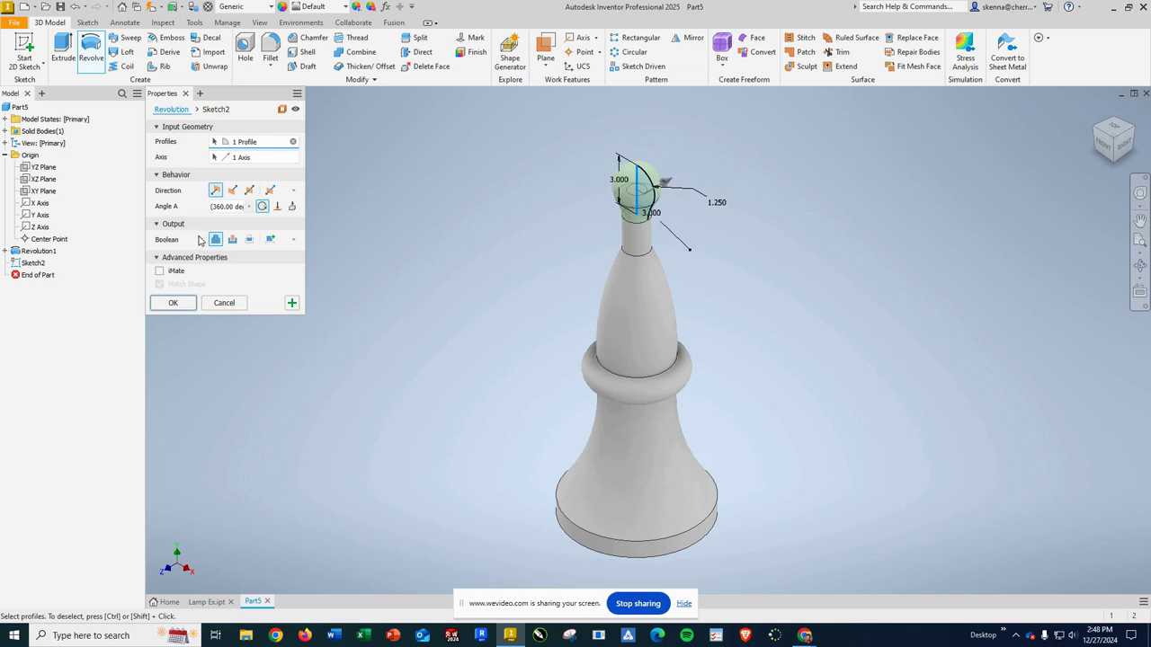
click(270, 239)
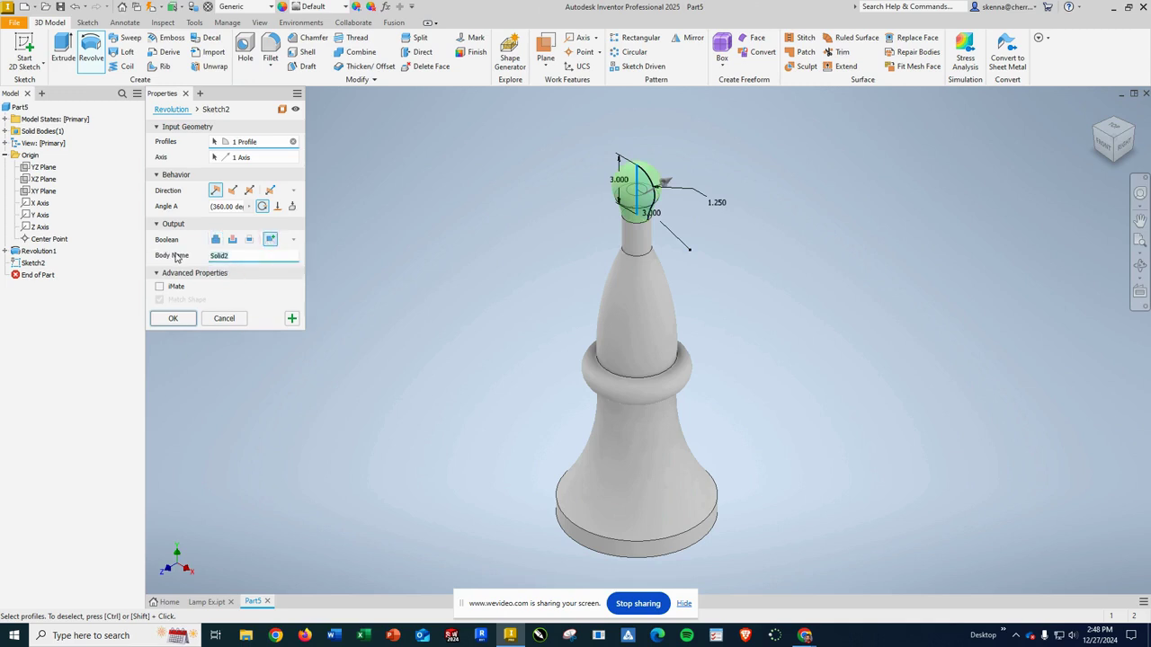
text(Bulb)
click(186, 320)
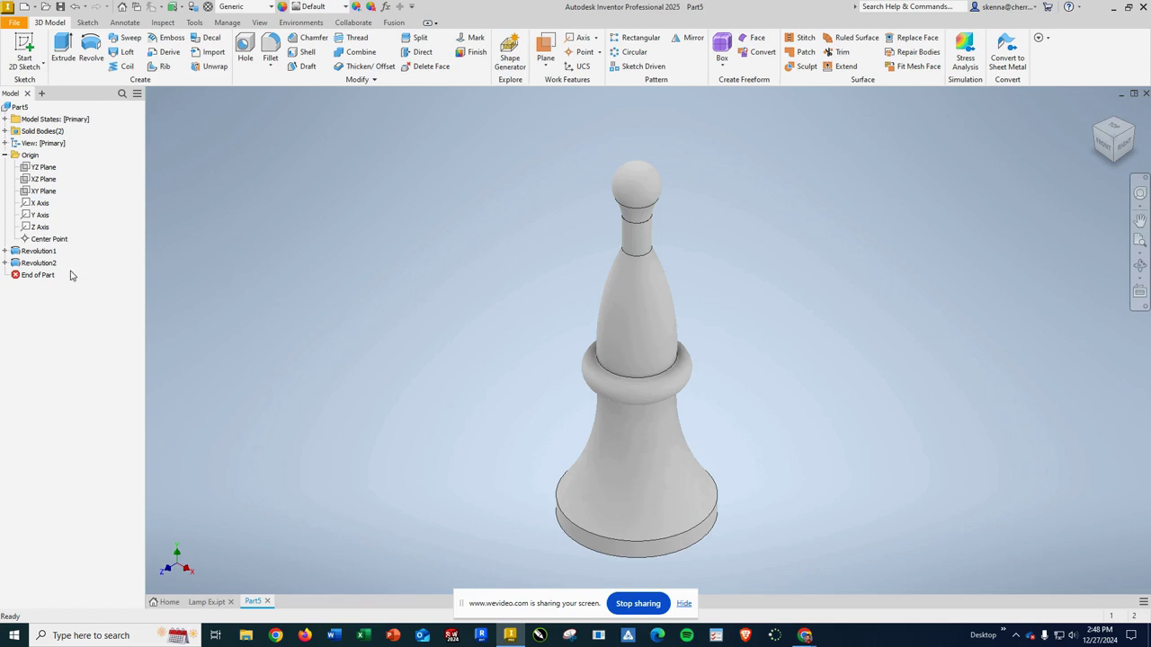
Step: Apply the Brass - Satin appearance to the Base solid body
click(5, 131)
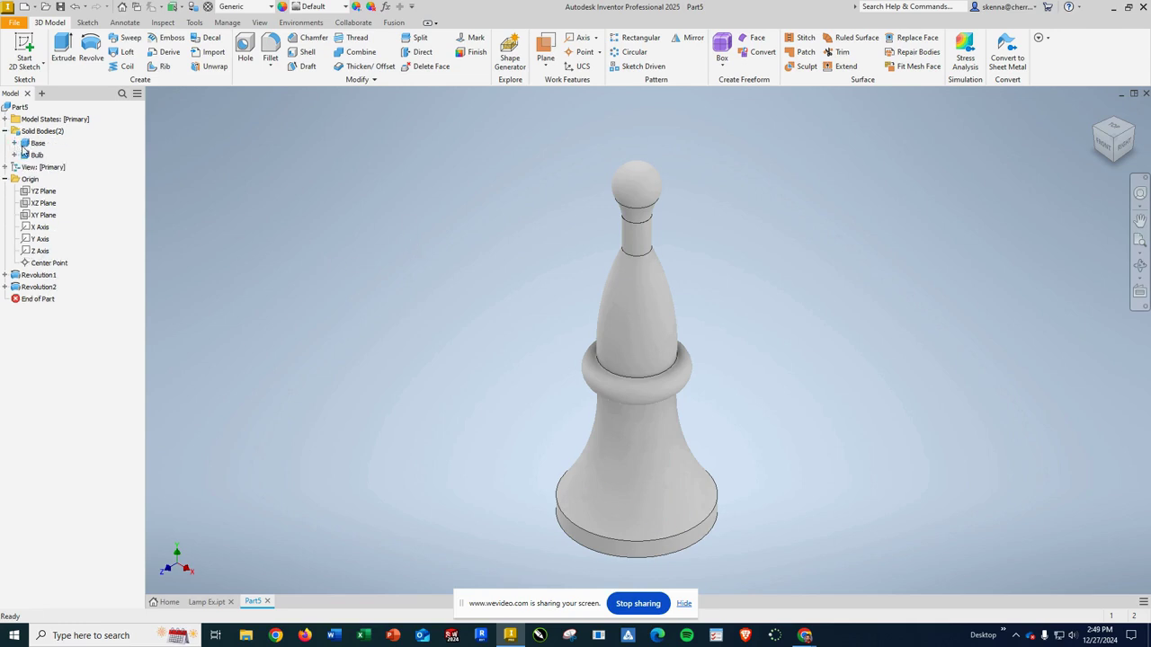
click(36, 144)
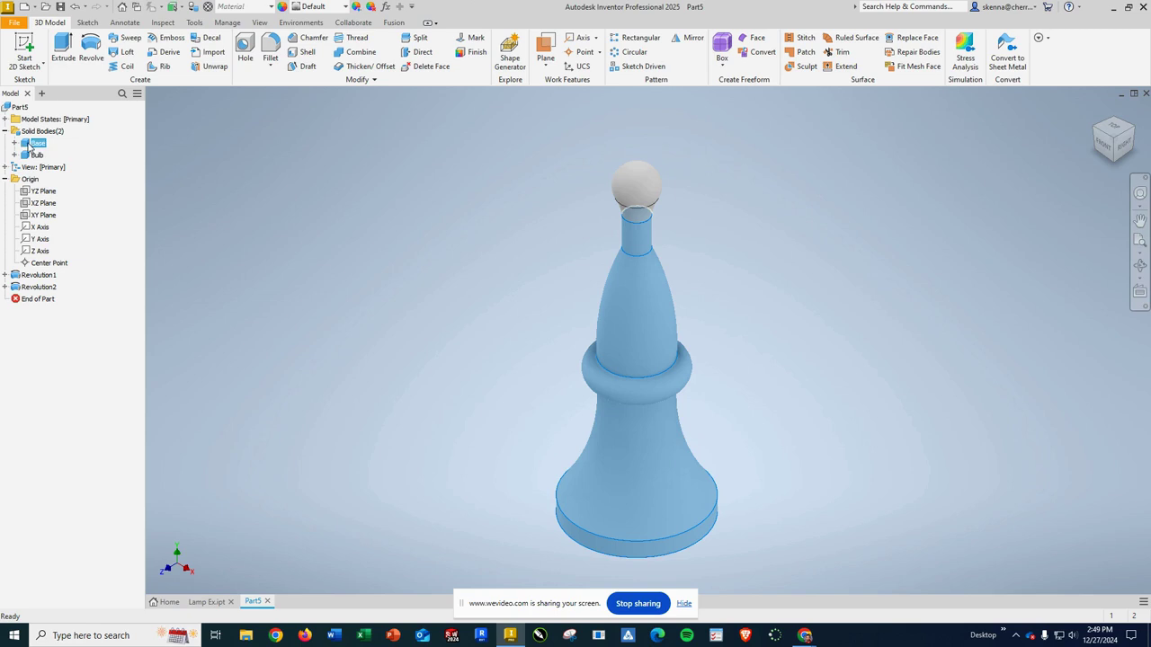
click(347, 9)
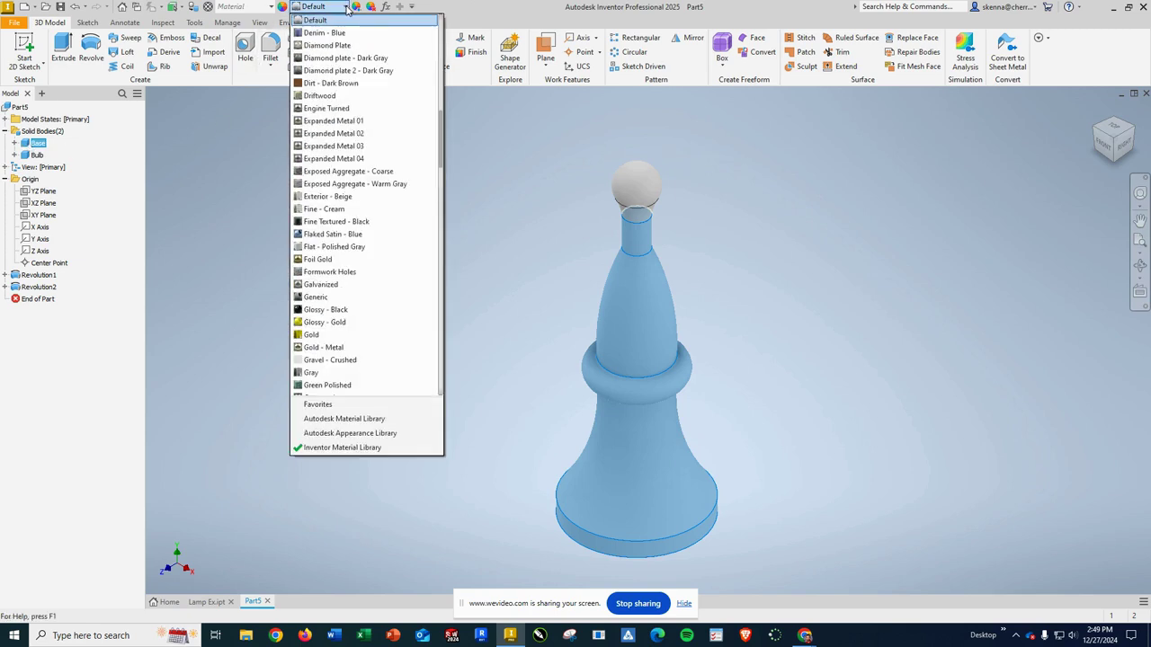
scroll(346, 72, up, 8)
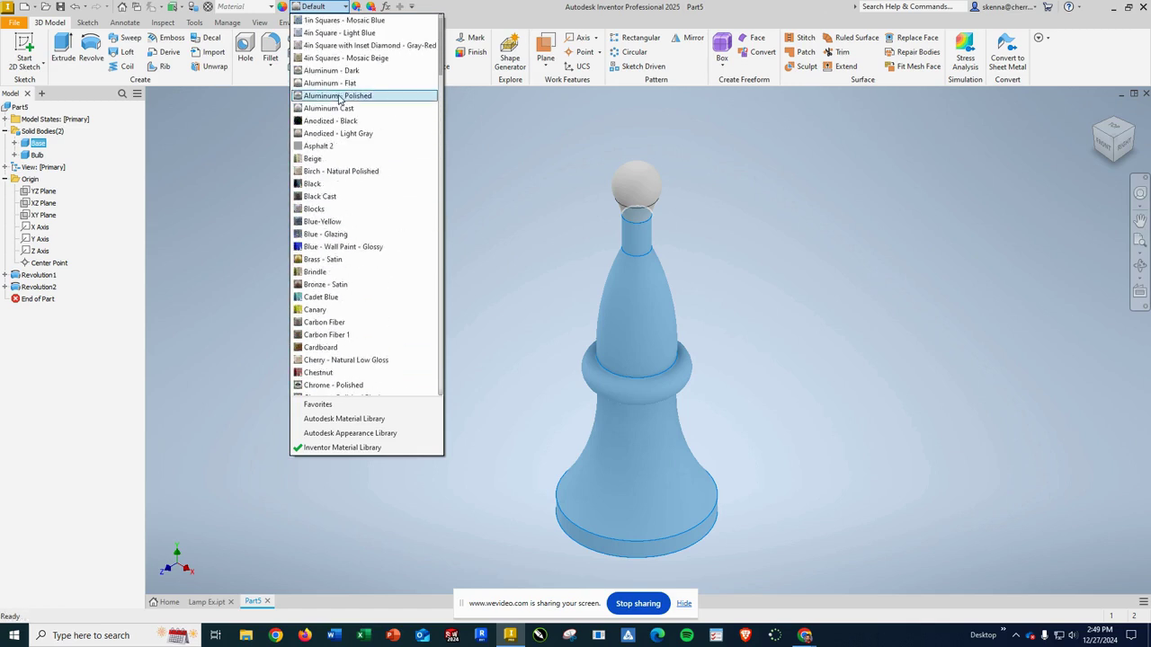
click(331, 261)
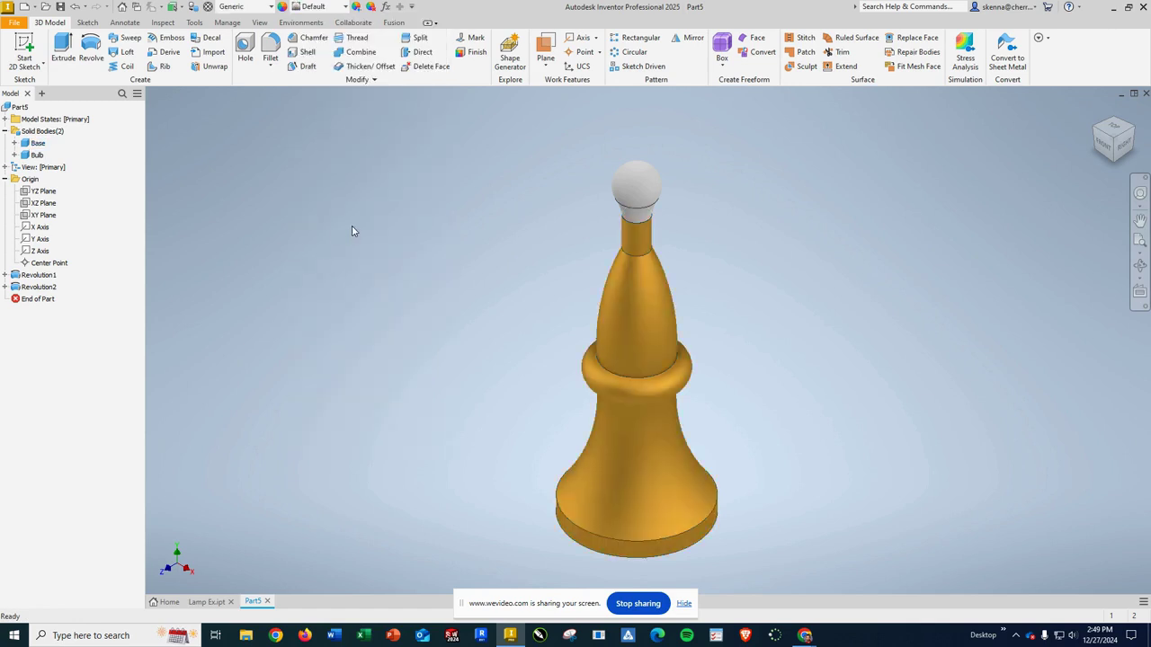
Step: Apply the Clear - Light appearance to the Bulb solid body
click(29, 157)
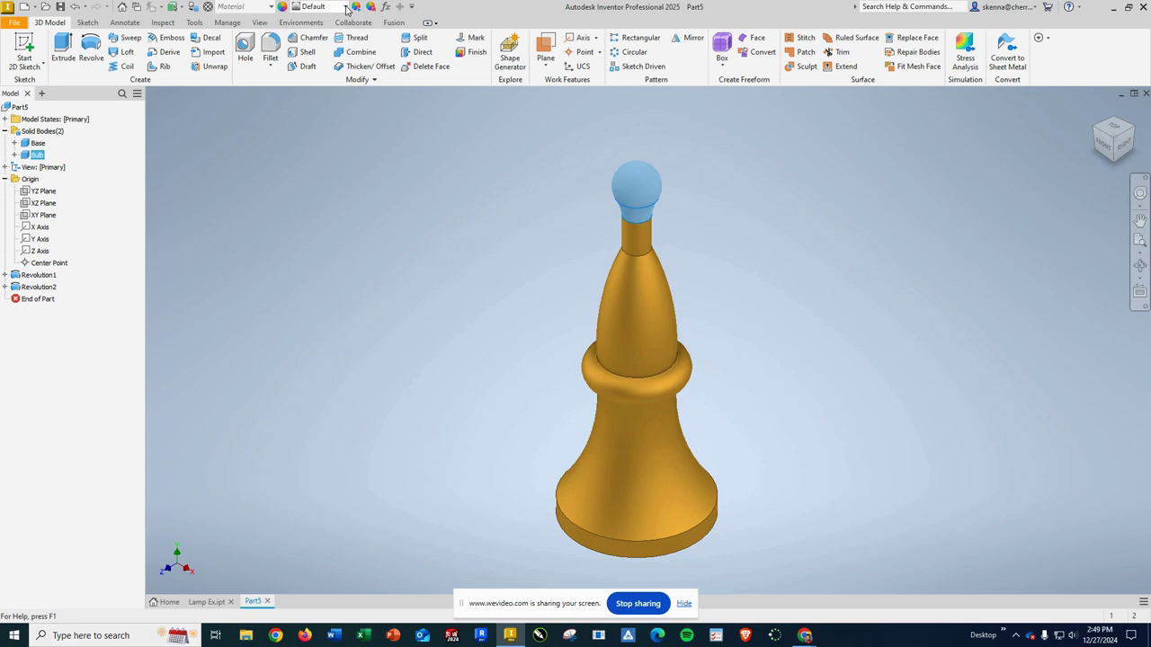
click(346, 7)
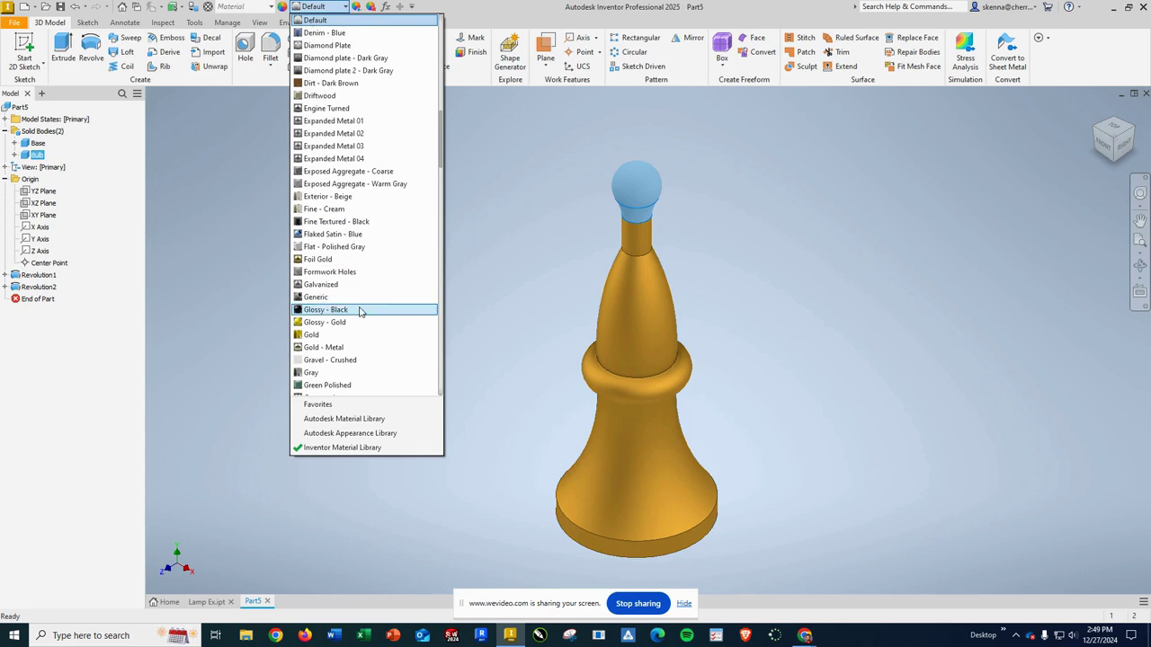
scroll(359, 310, down, 8)
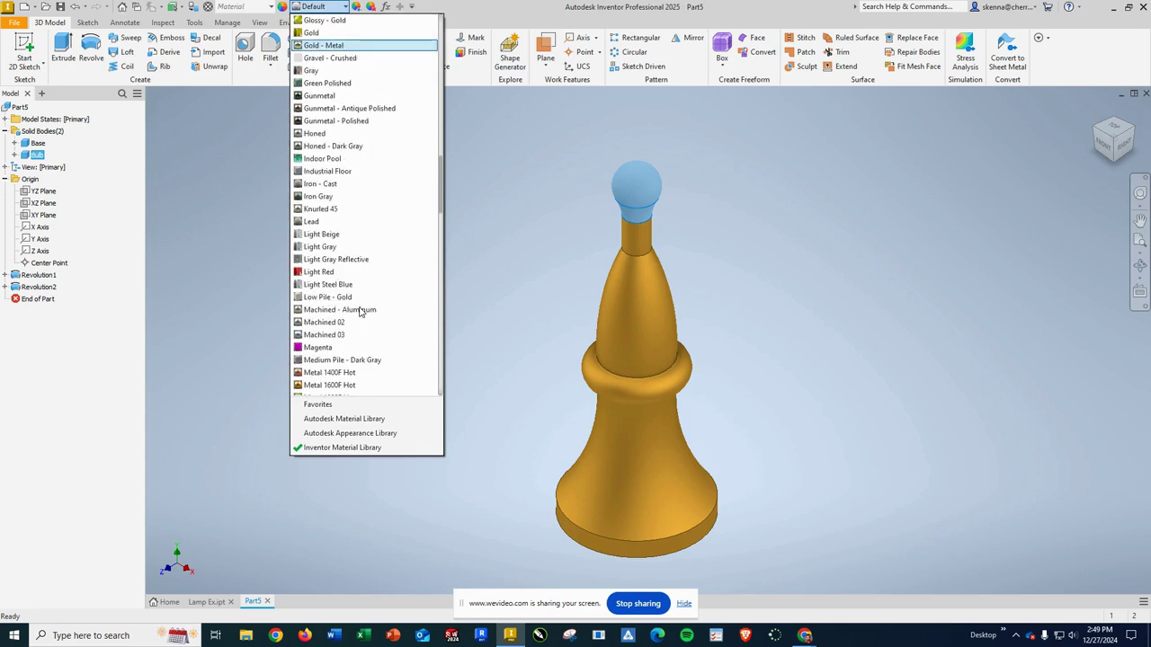
scroll(360, 310, down, 5)
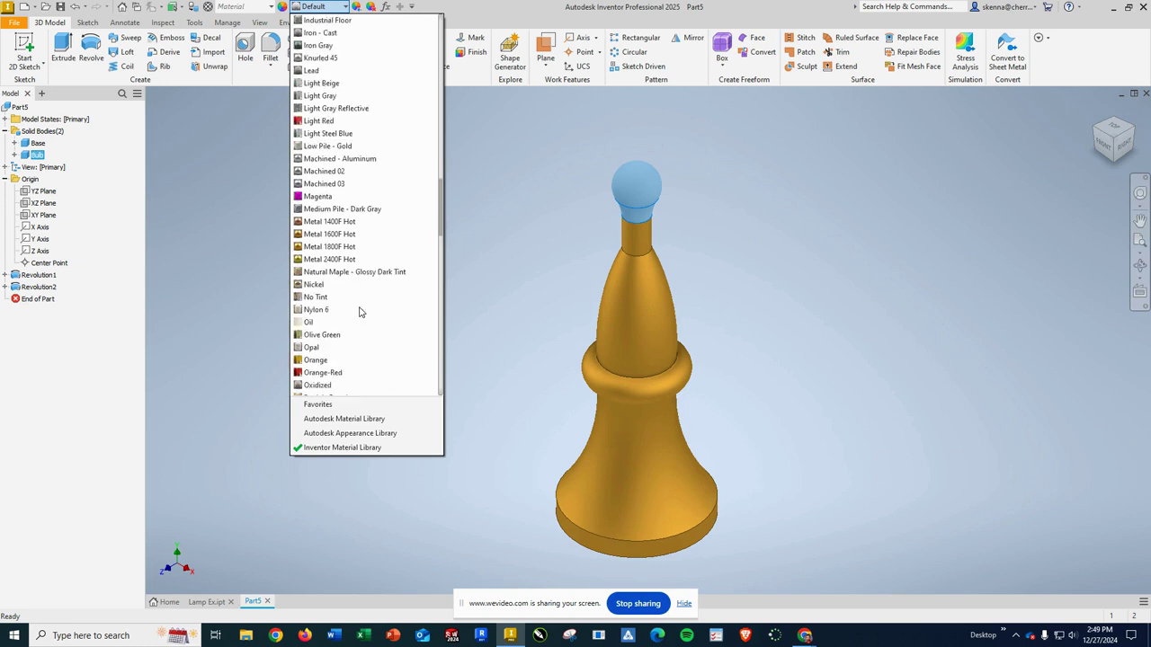
scroll(360, 312, down, 10)
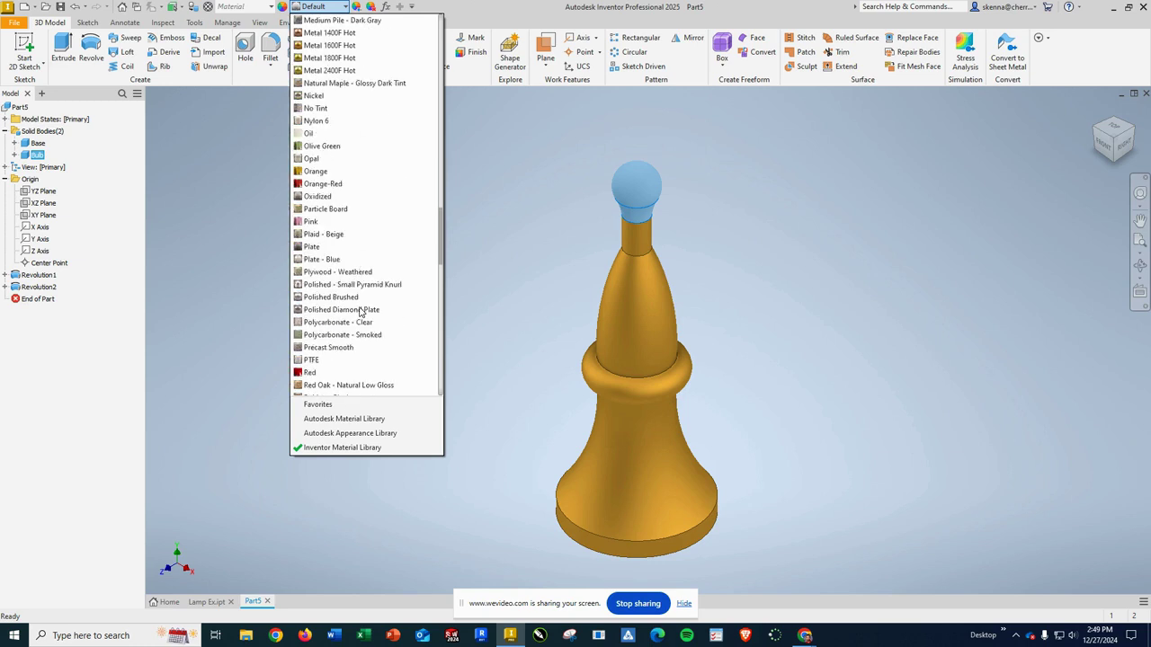
scroll(360, 311, down, 1)
scroll(359, 312, down, 10)
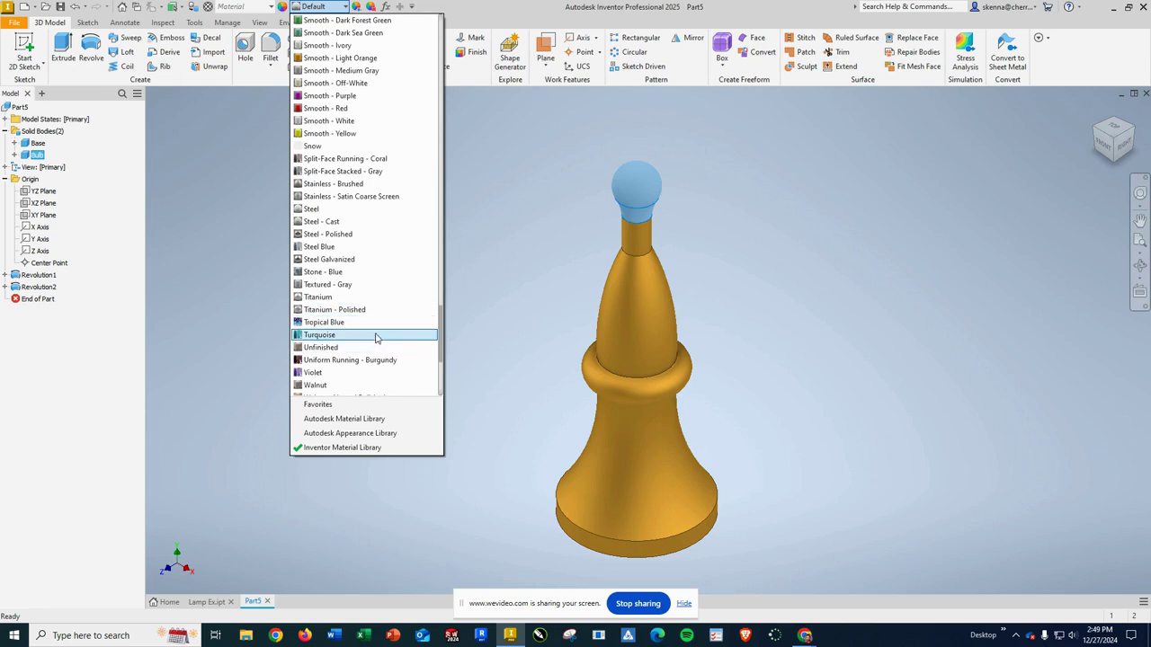
scroll(371, 211, up, 3)
scroll(371, 212, up, 7)
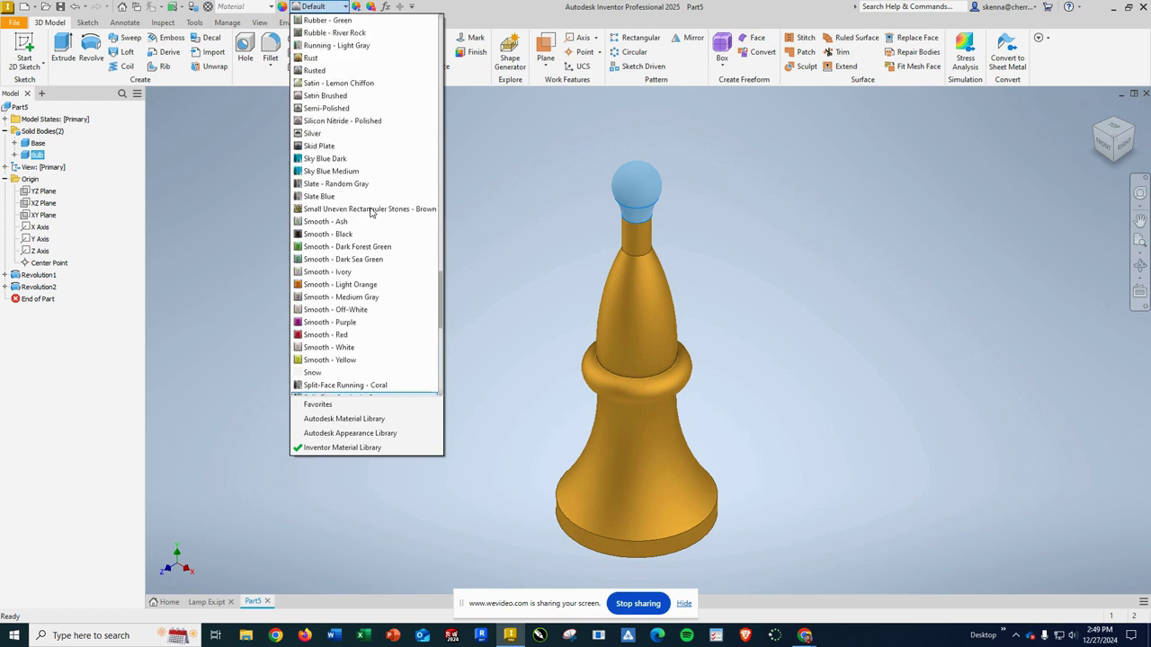
scroll(368, 211, up, 1)
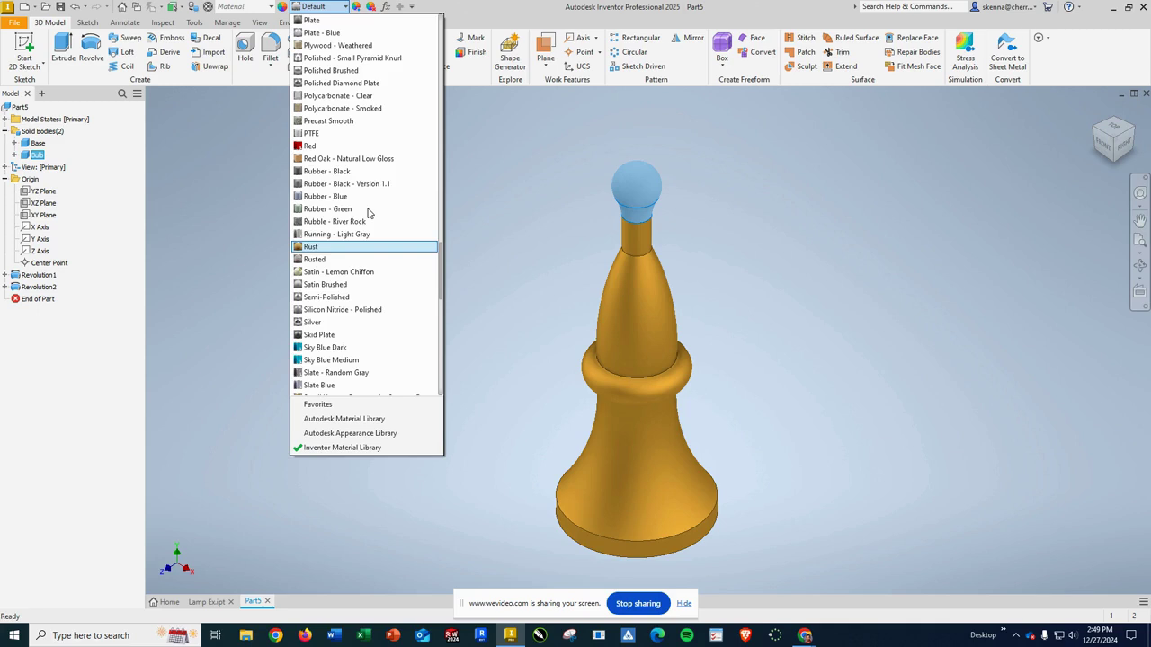
scroll(368, 211, up, 4)
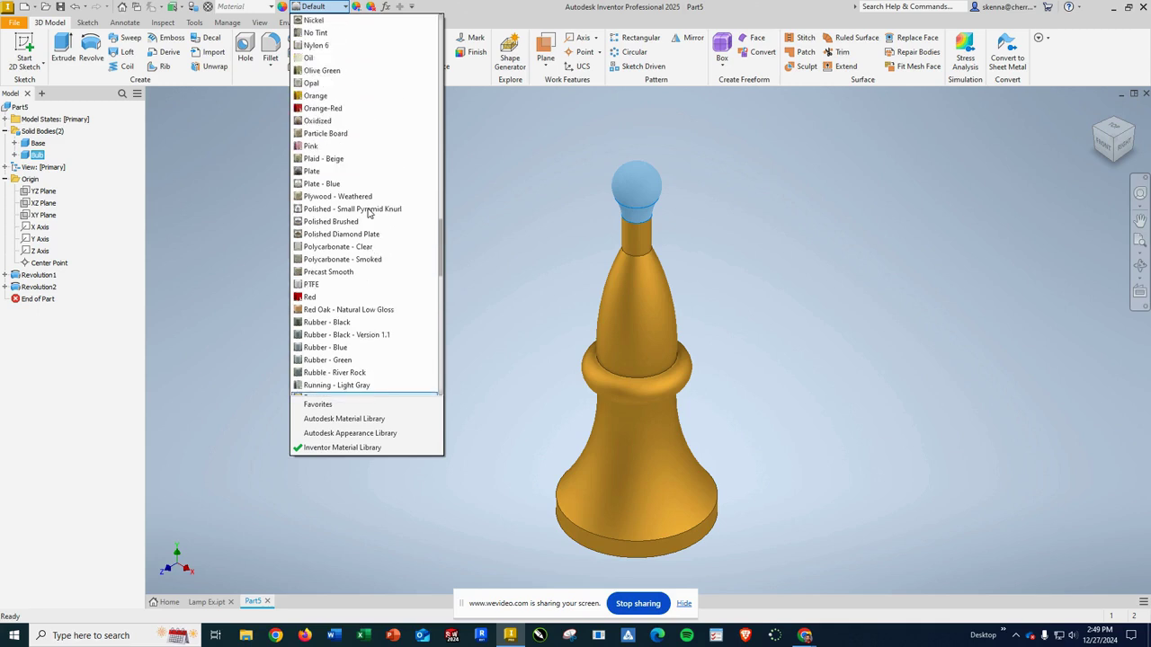
scroll(368, 211, up, 1)
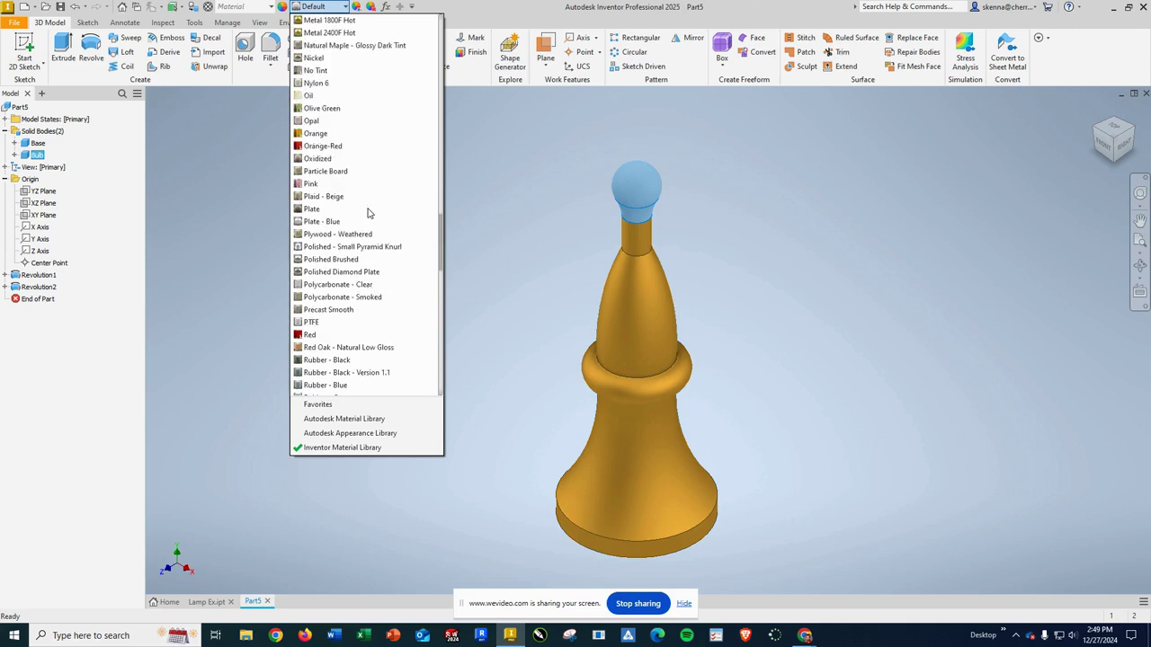
scroll(368, 212, up, 15)
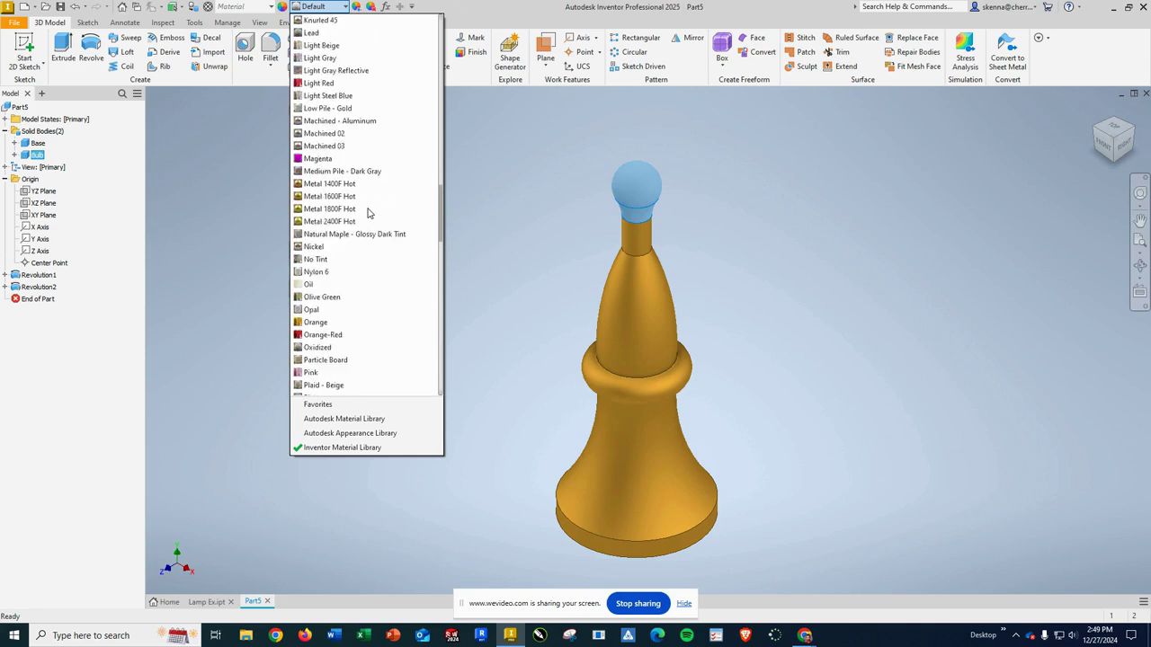
scroll(368, 211, up, 5)
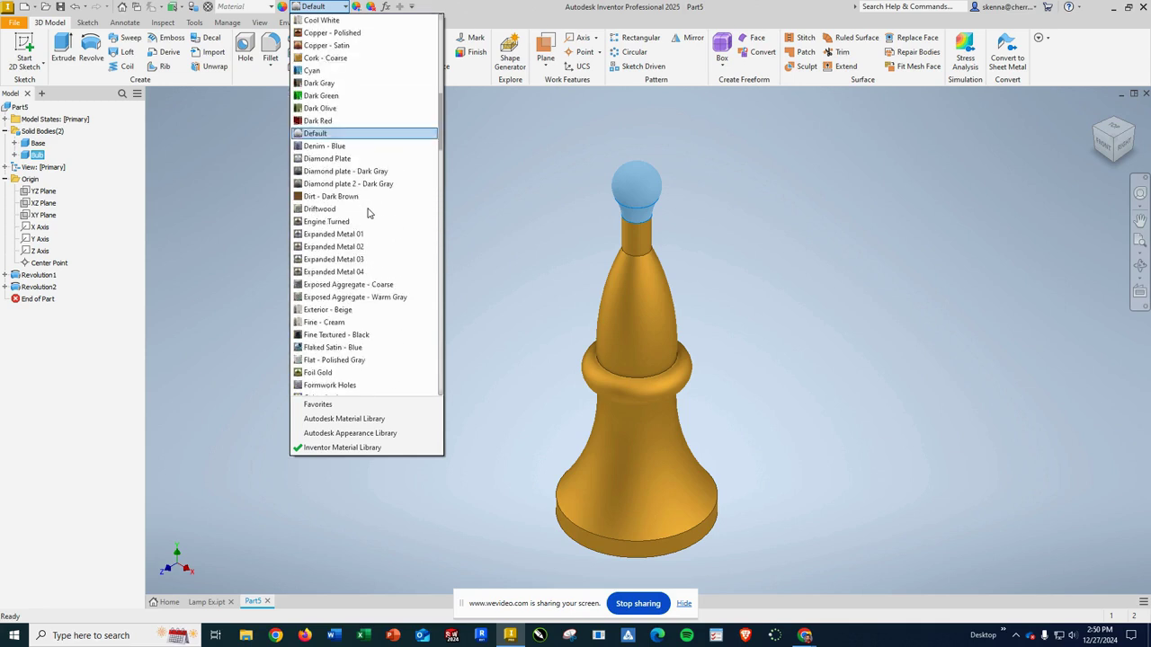
scroll(368, 212, up, 4)
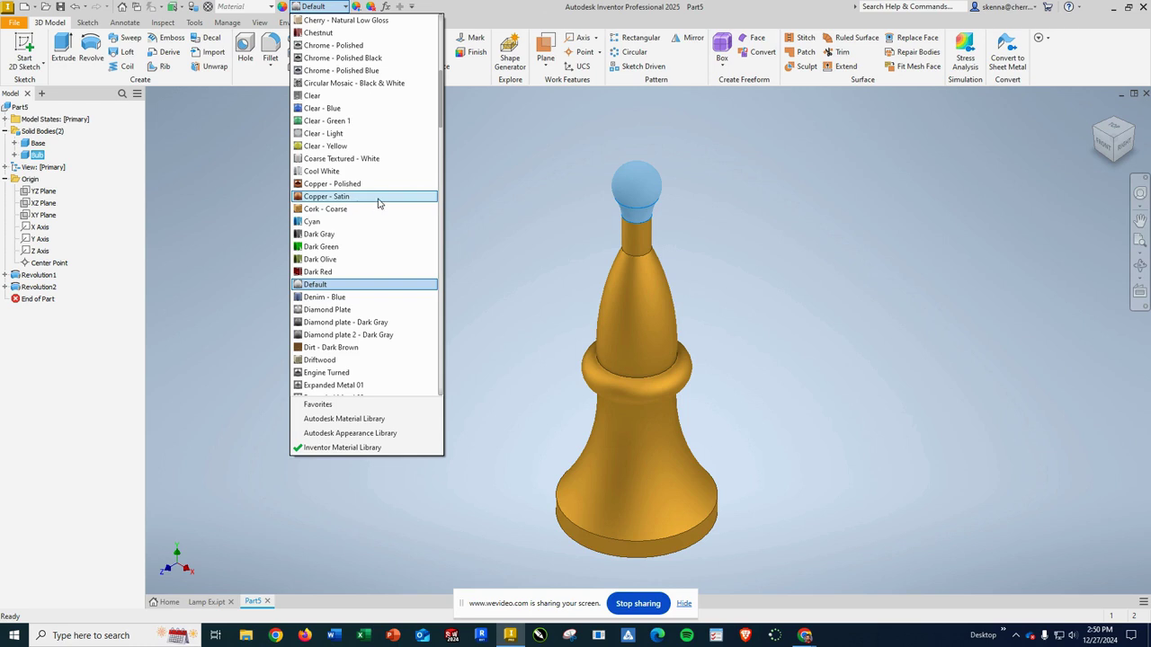
click(328, 135)
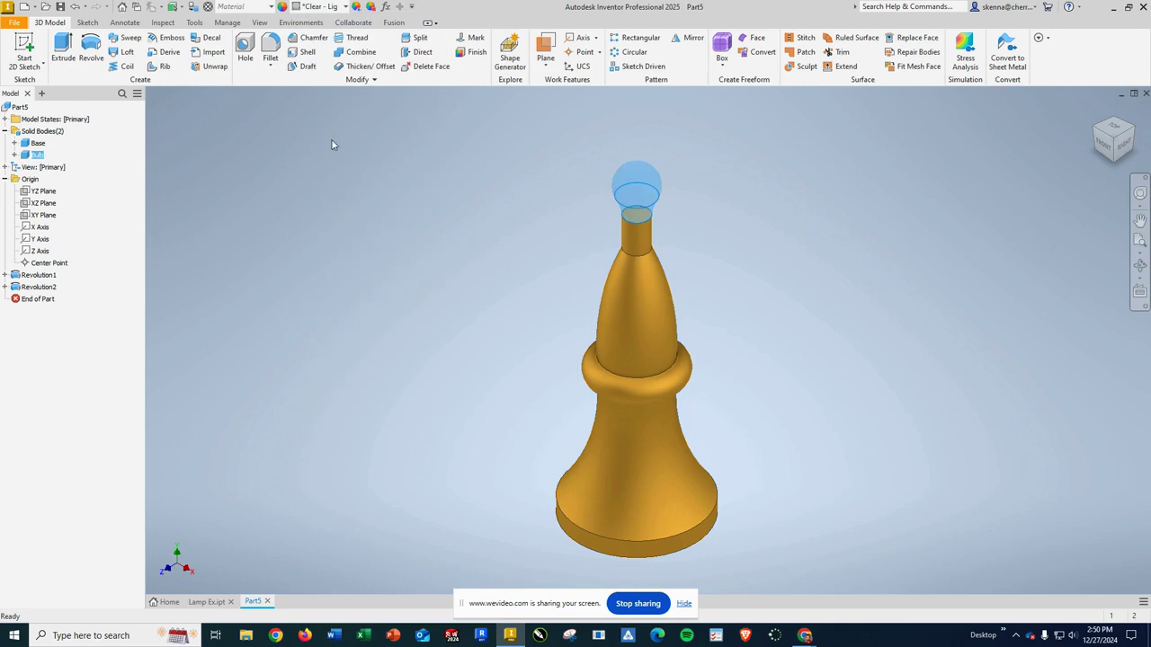
click(476, 206)
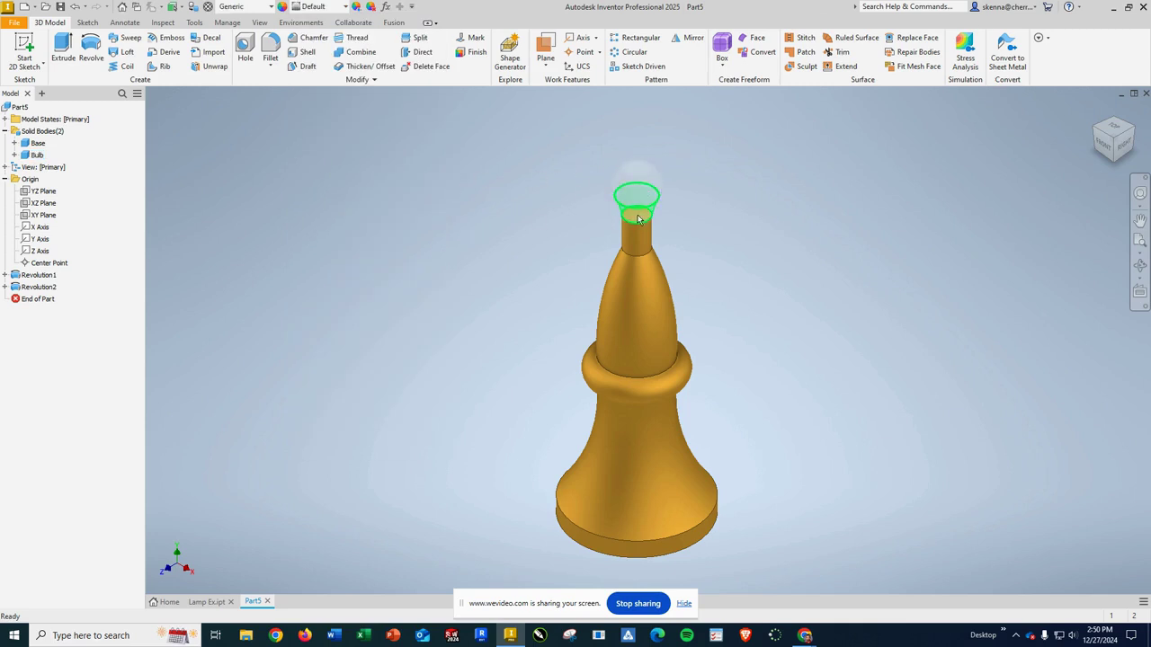
Step: Start a new 2D sketch on the origin XY plane through the lamp's centre
scroll(649, 201, up, 3)
scroll(649, 201, down, 2)
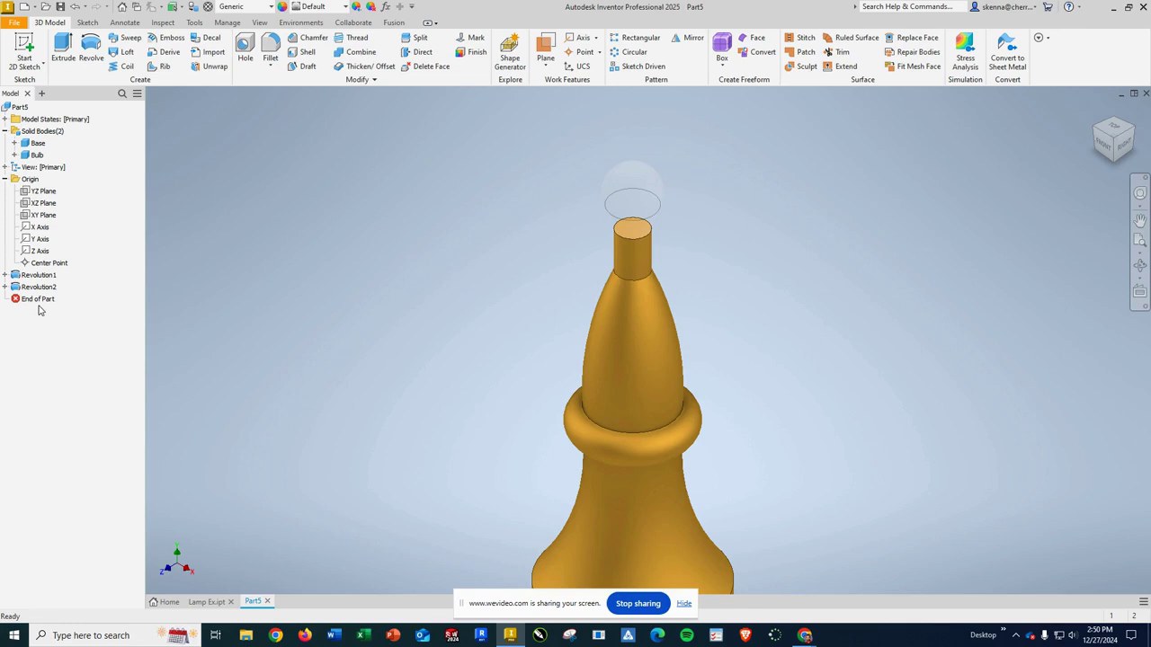
click(44, 217)
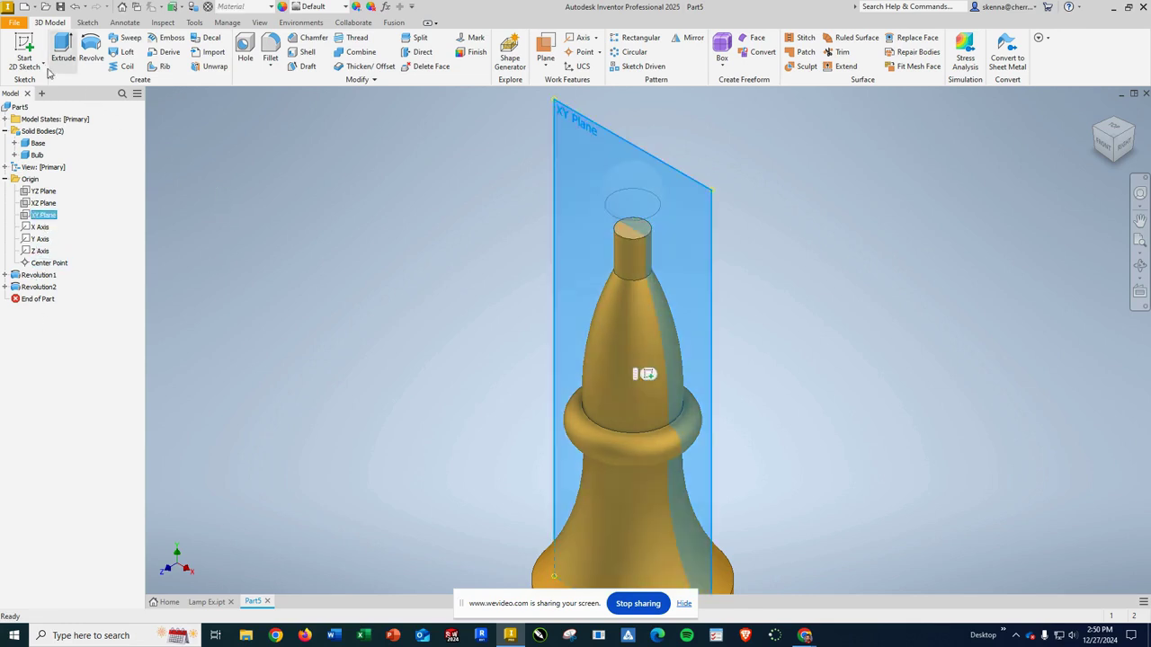
click(24, 46)
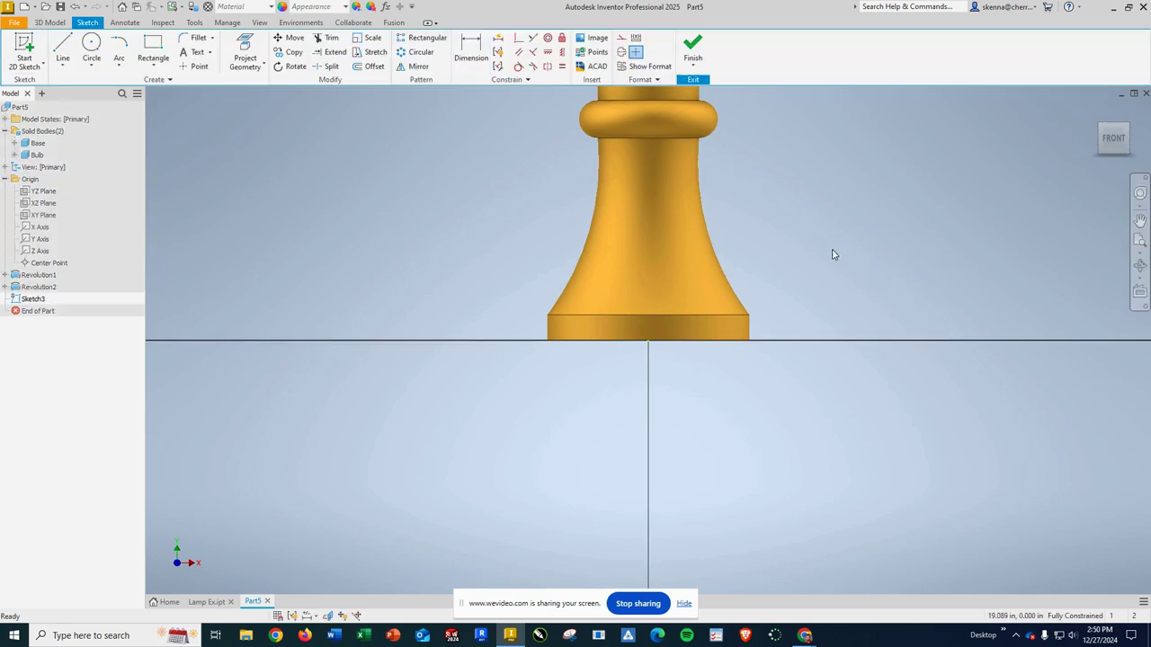
scroll(832, 239, down, 6)
scroll(842, 188, up, 10)
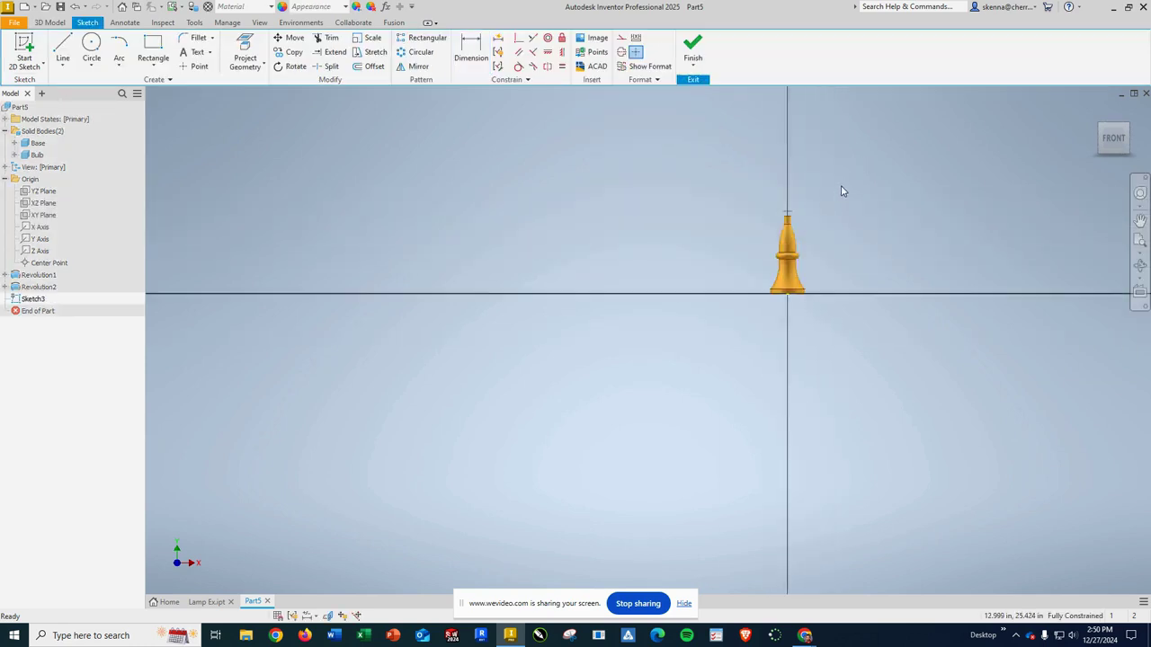
scroll(795, 236, down, 4)
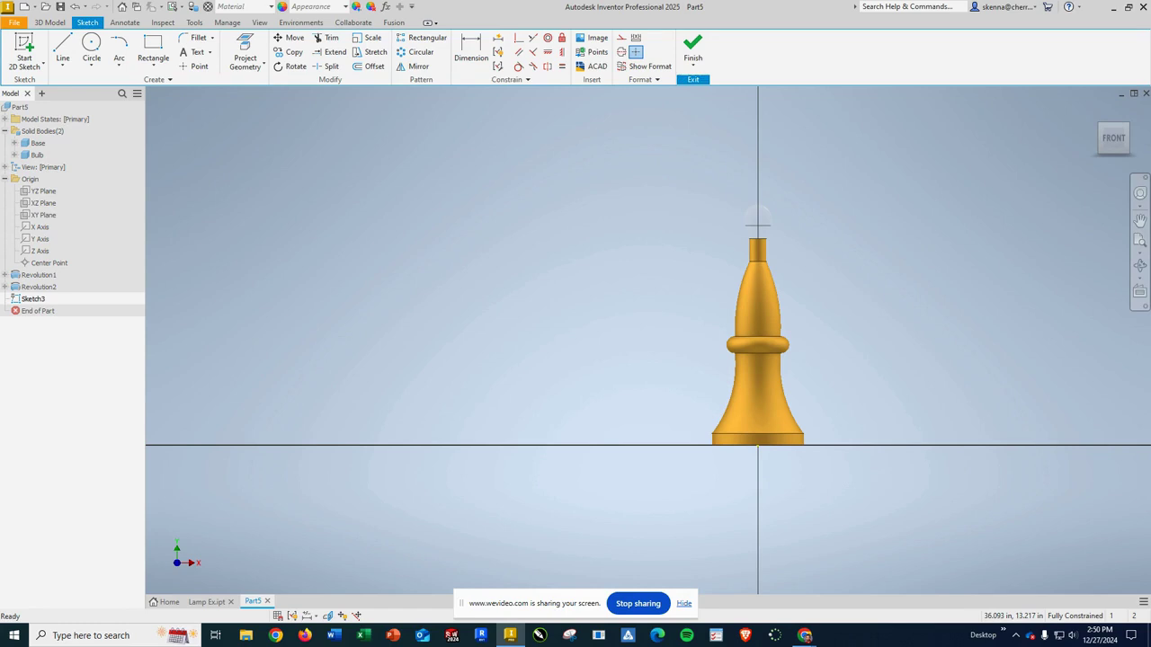
Step: Draw a line beside the bulb, sloping down and outward from about 3.8 in off the lamp's axis and 27.1 in high
click(62, 50)
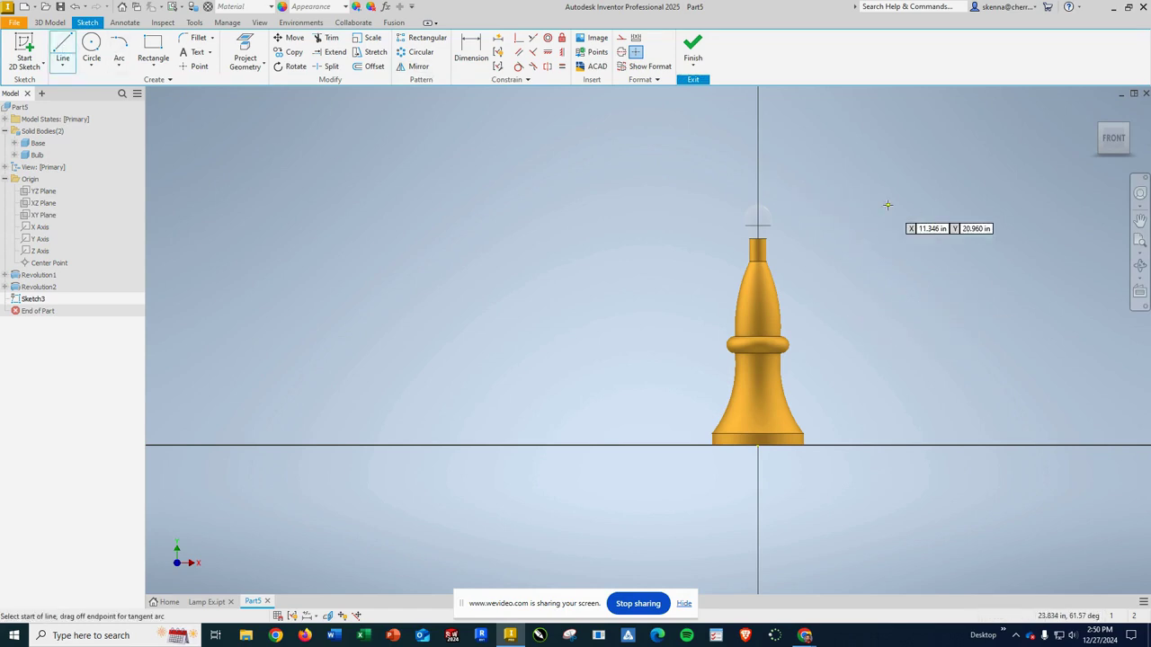
scroll(941, 188, up, 2)
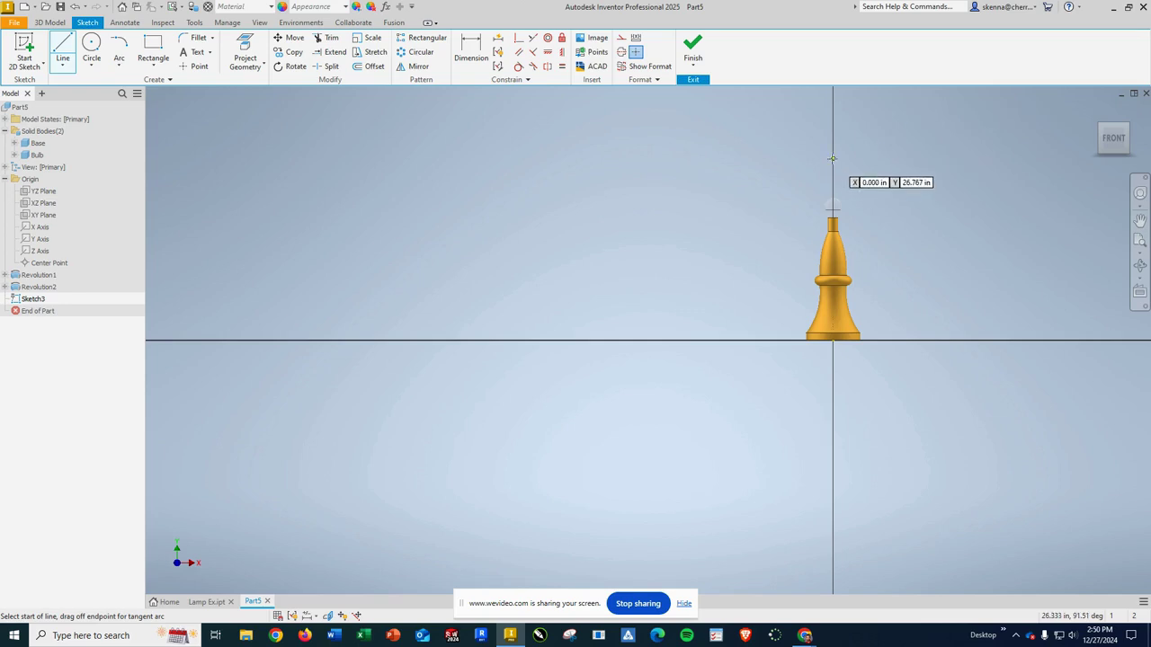
click(858, 157)
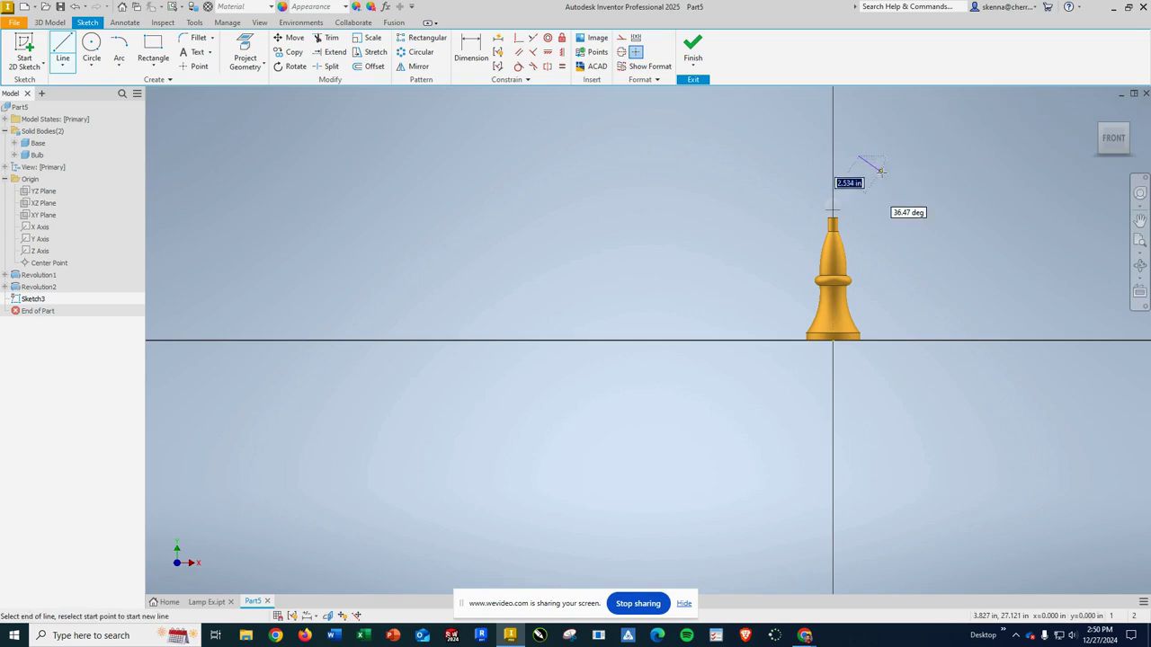
click(901, 235)
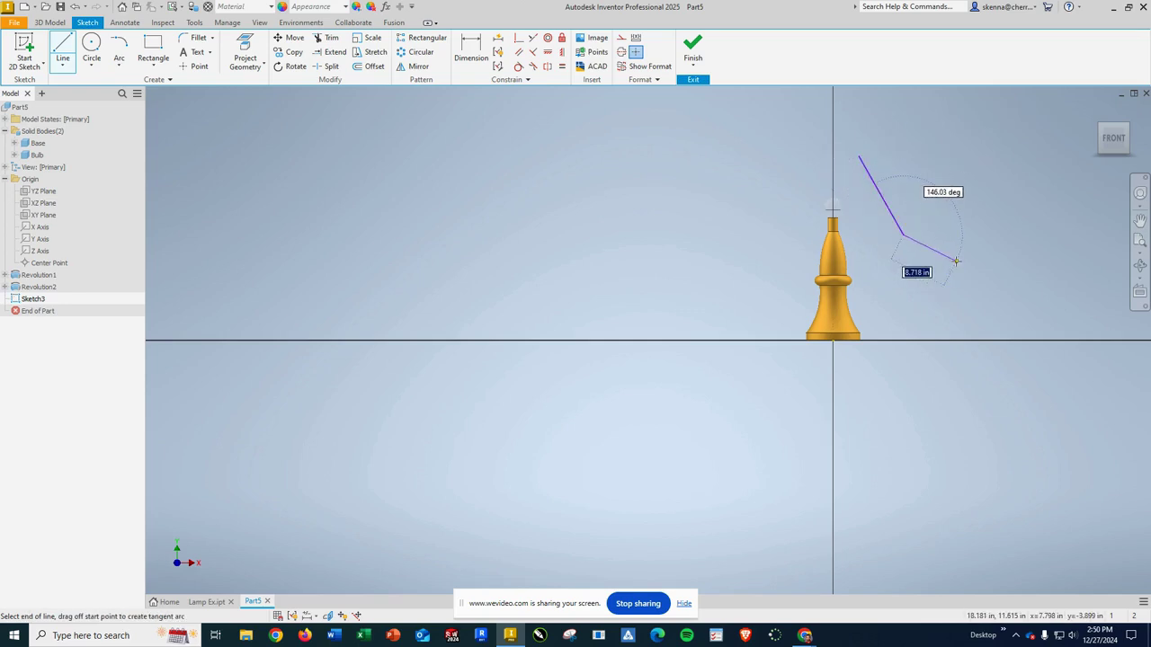
key(Escape)
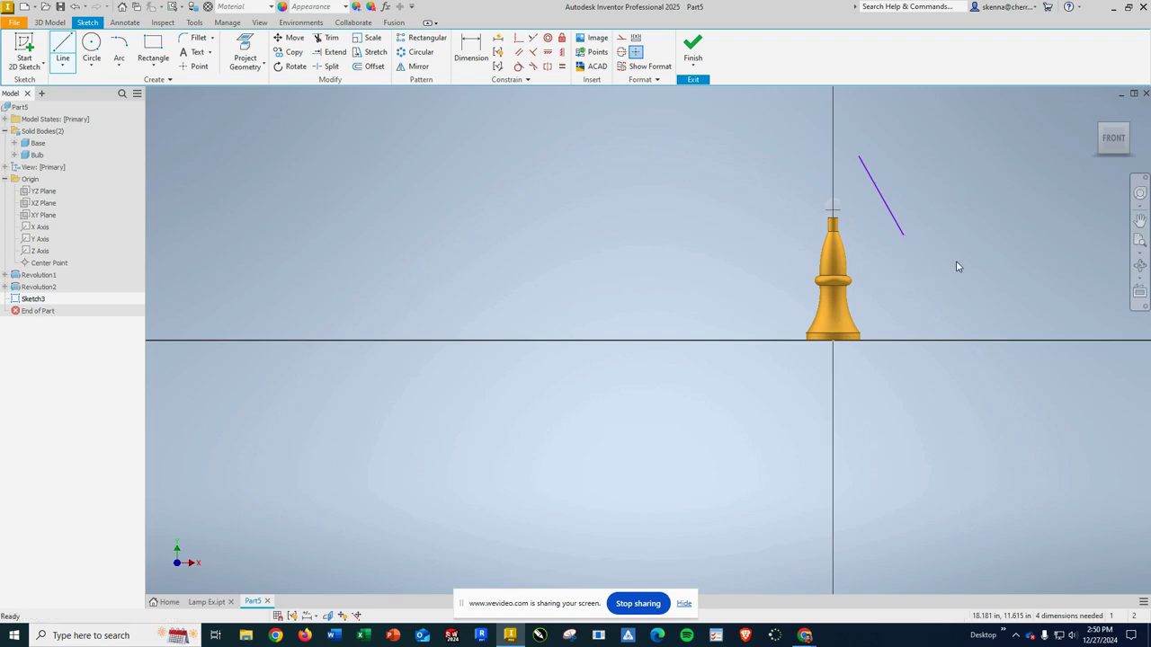
key(Escape)
Step: Draw a vertical line about 9 in long up the lamp's axis from the base's top centre and make it construction geometry
click(70, 56)
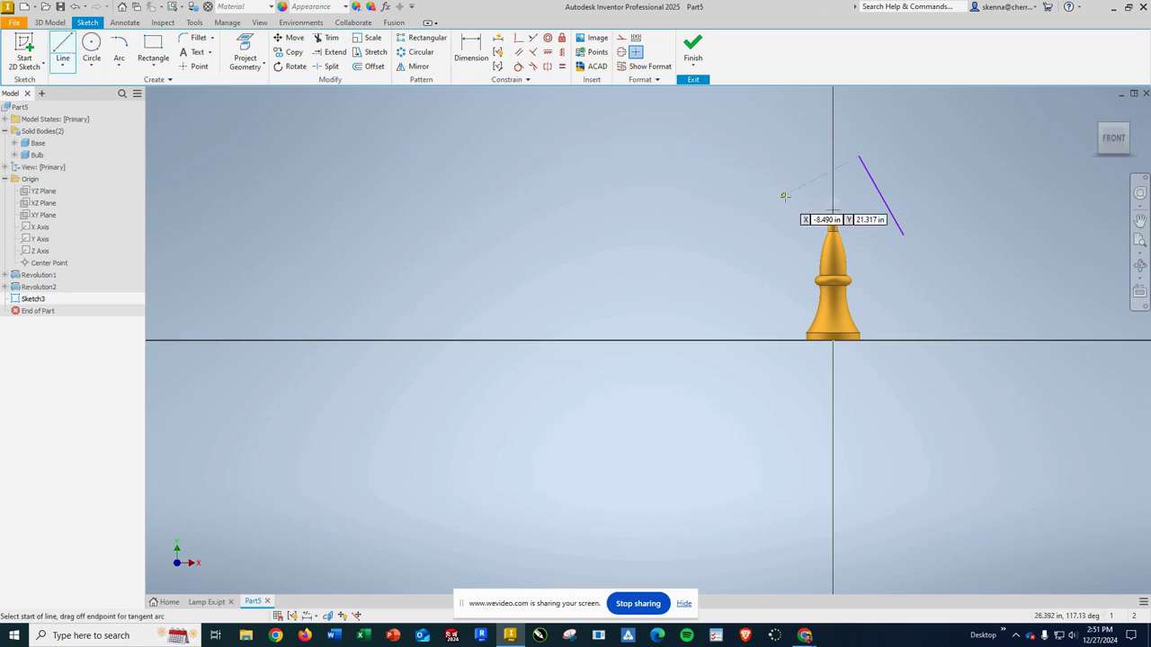
click(833, 216)
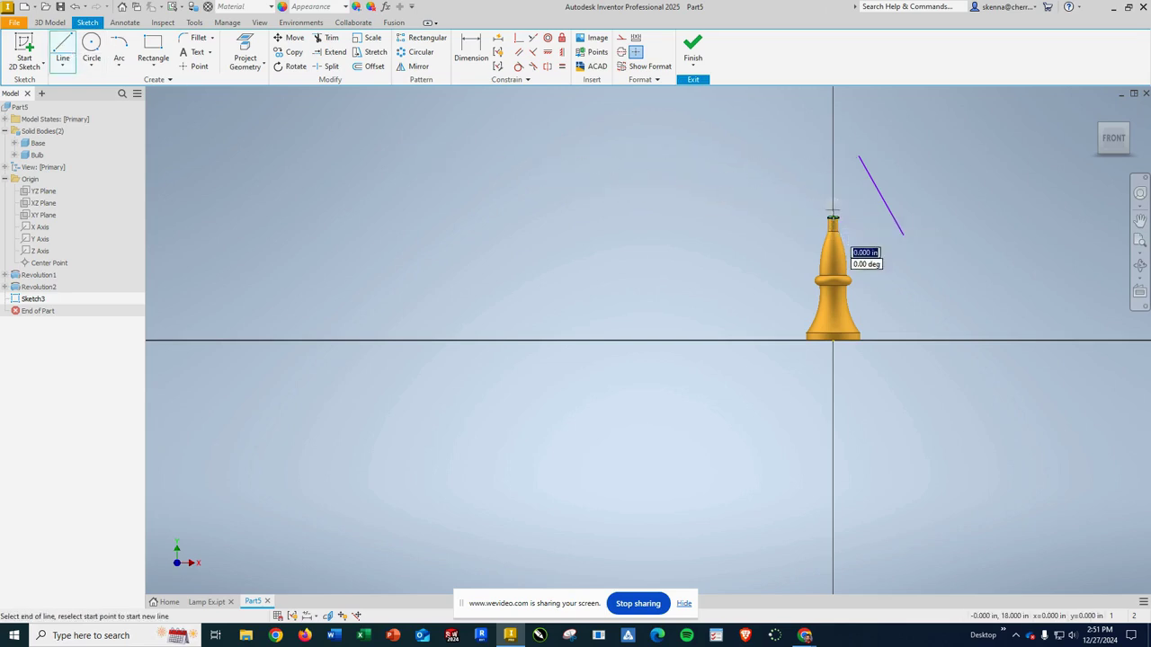
click(833, 156)
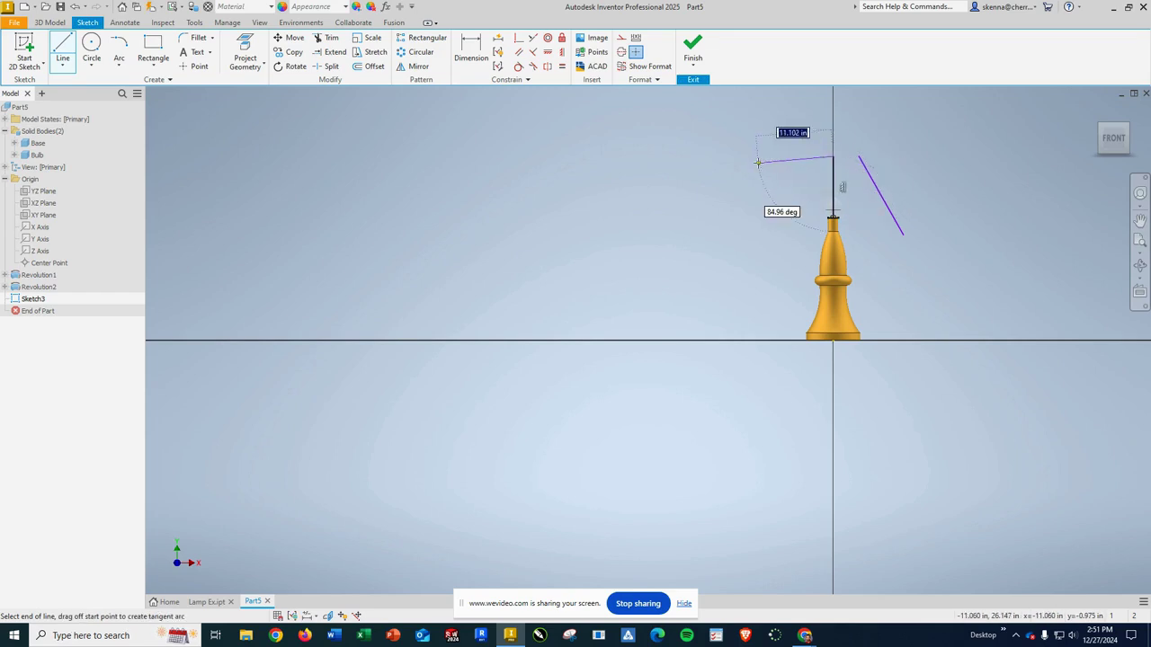
key(Escape)
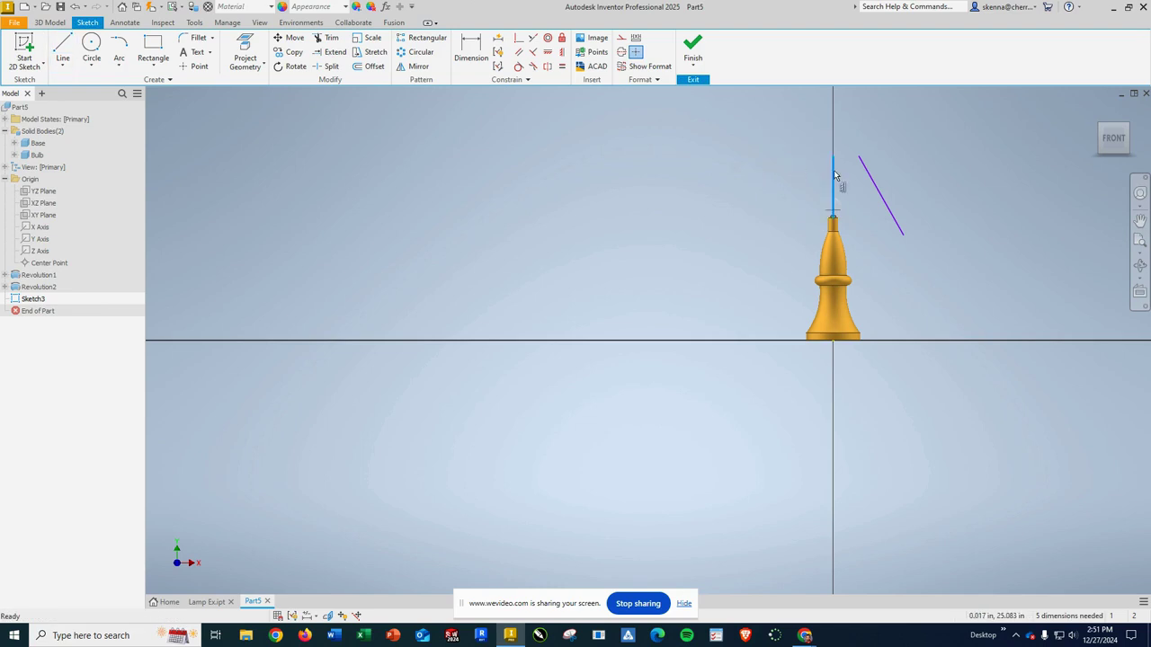
click(620, 38)
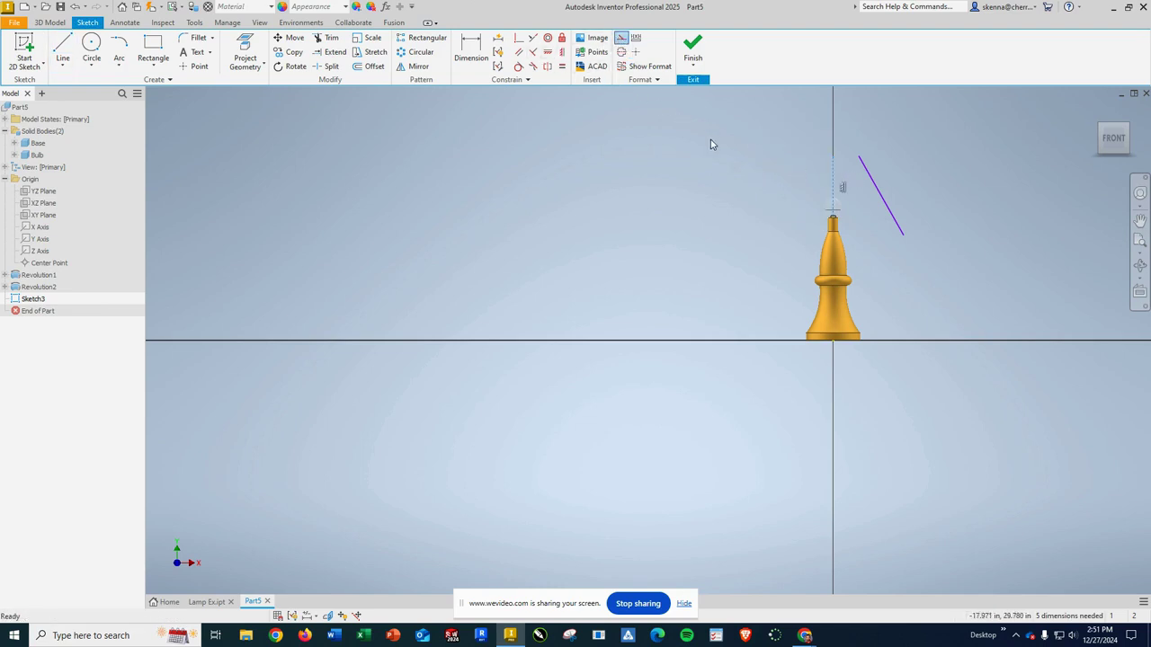
Step: Align the slanted line's upper endpoint horizontally with the top end of the vertical construction line
click(858, 160)
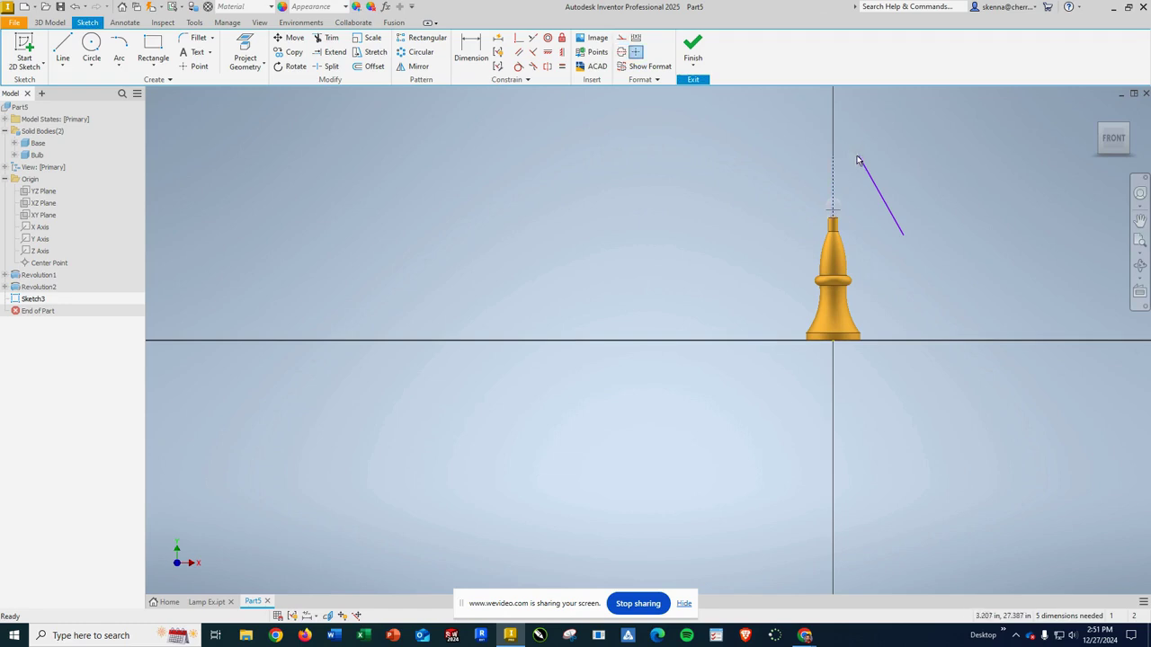
click(860, 159)
click(546, 51)
click(860, 159)
click(834, 161)
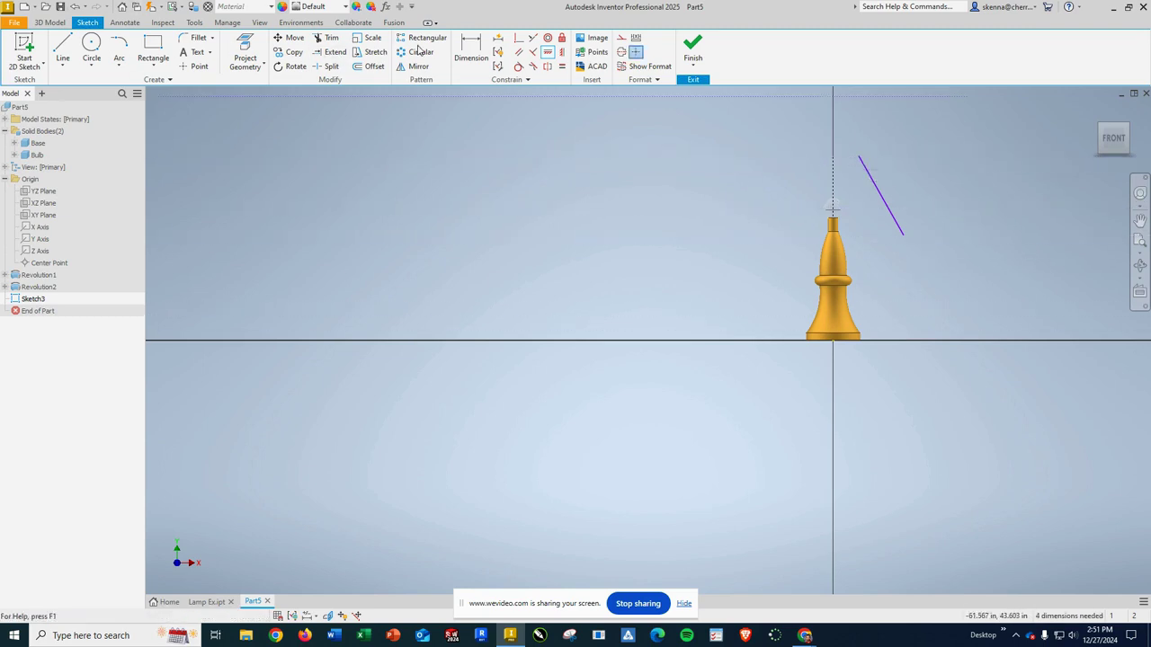
Step: Dimension the vertical construction line's length to 10 in
click(470, 54)
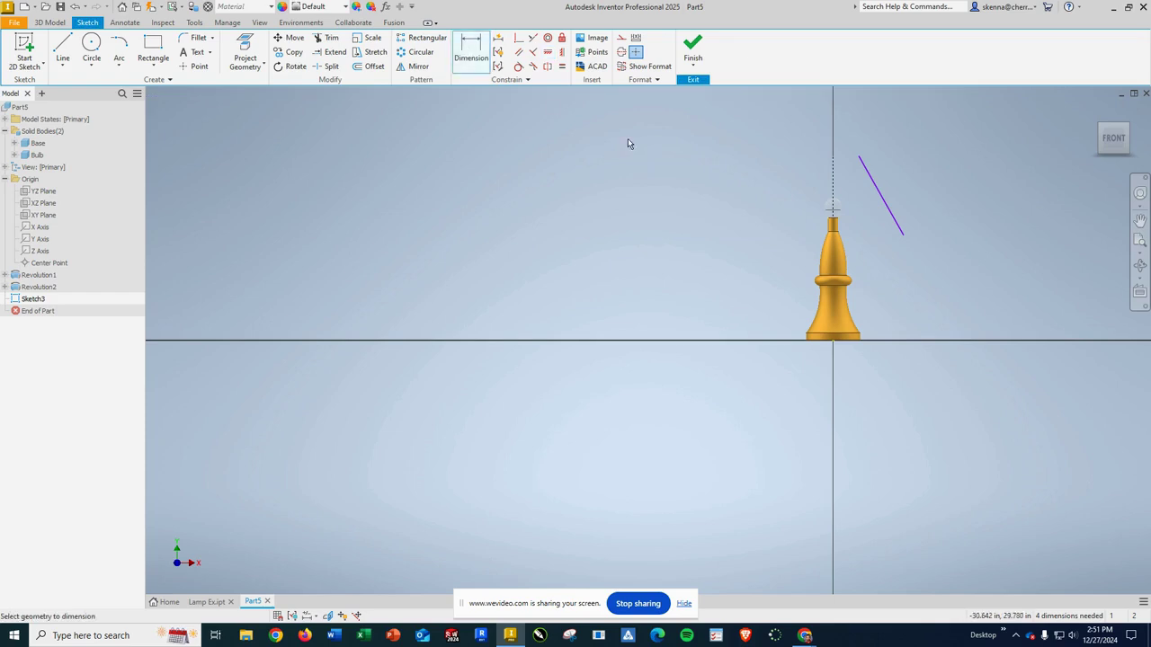
click(831, 181)
click(805, 186)
text(10)
key(Return)
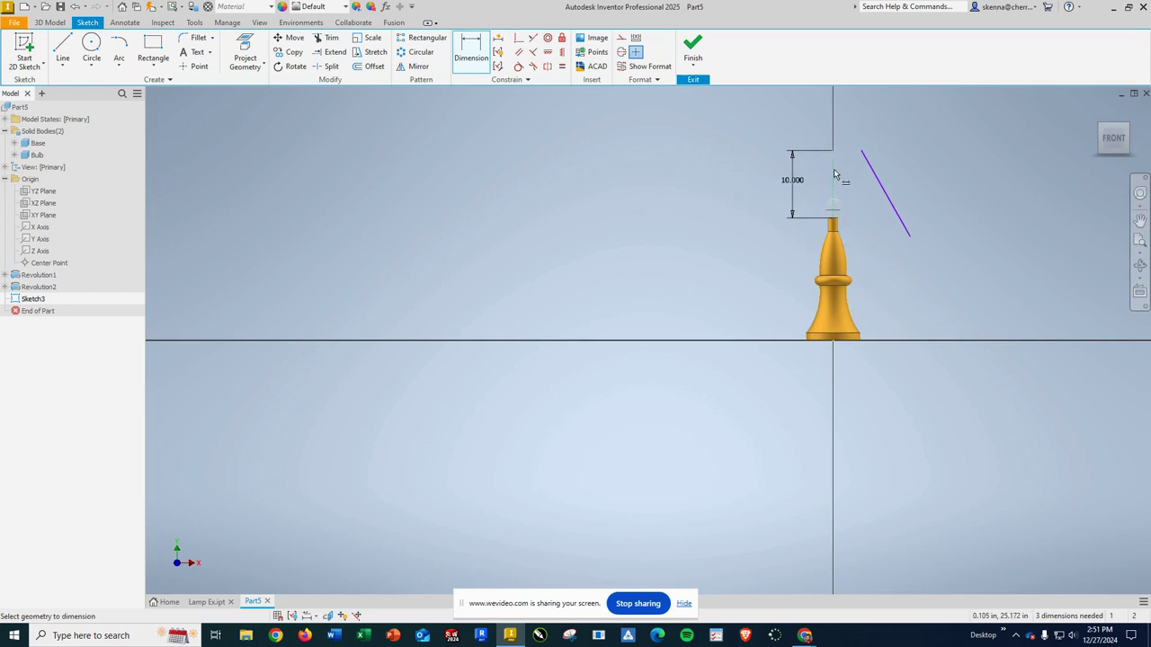
Step: Dimension the angle between the construction line and the slanted line to 25 degrees
click(874, 179)
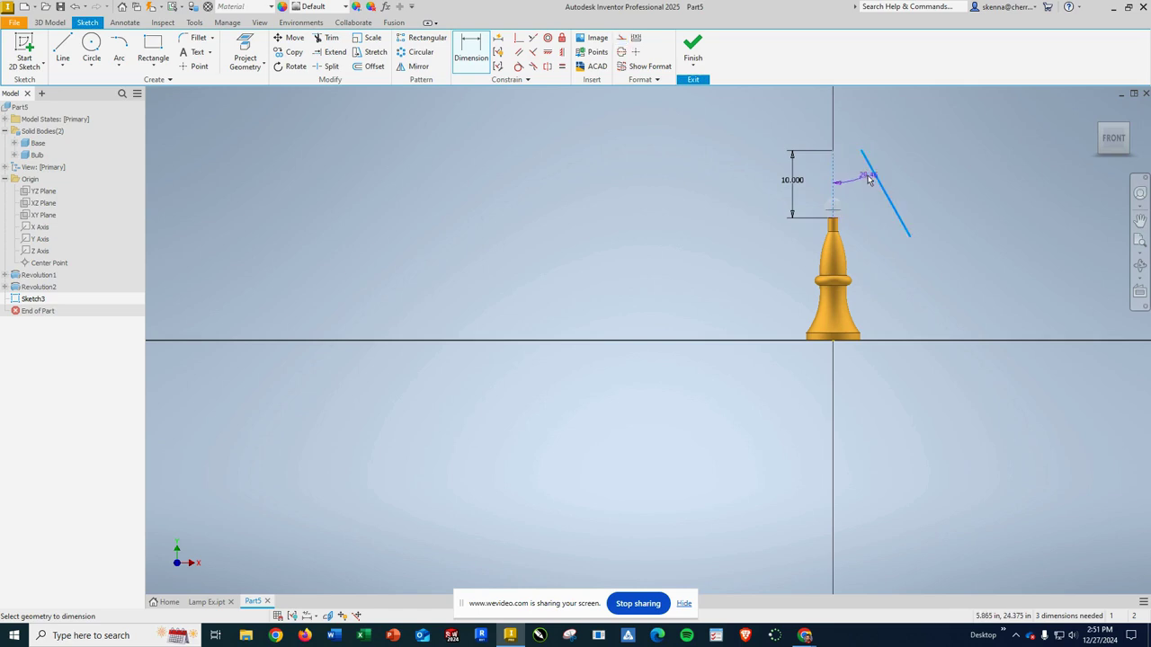
click(853, 183)
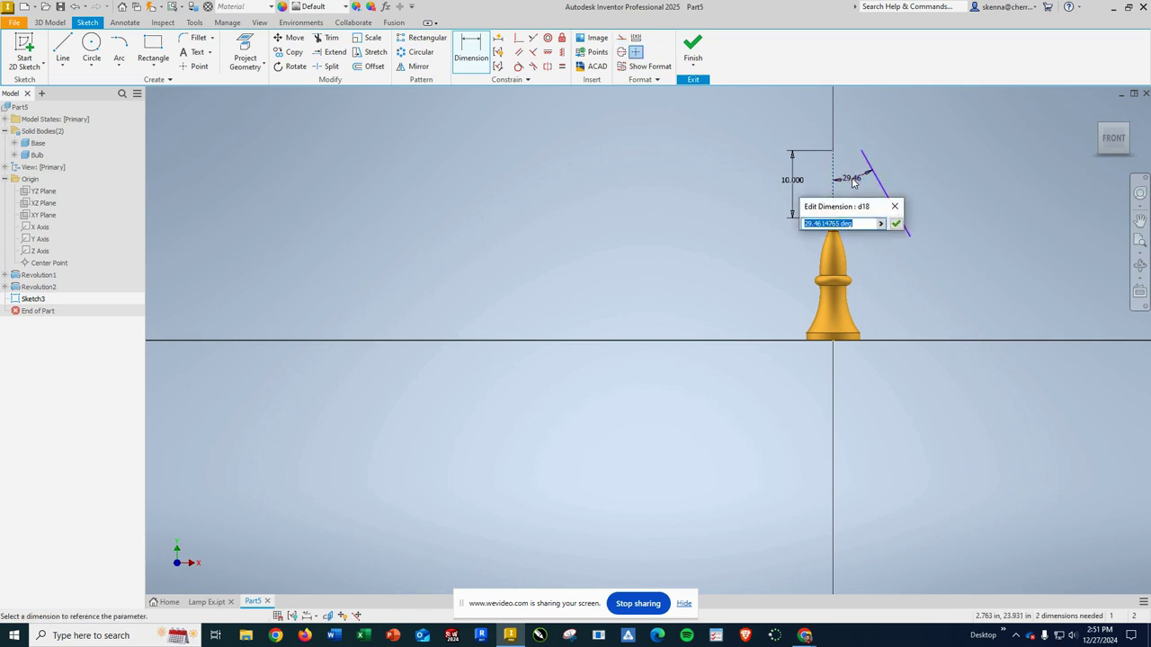
text(25)
key(Return)
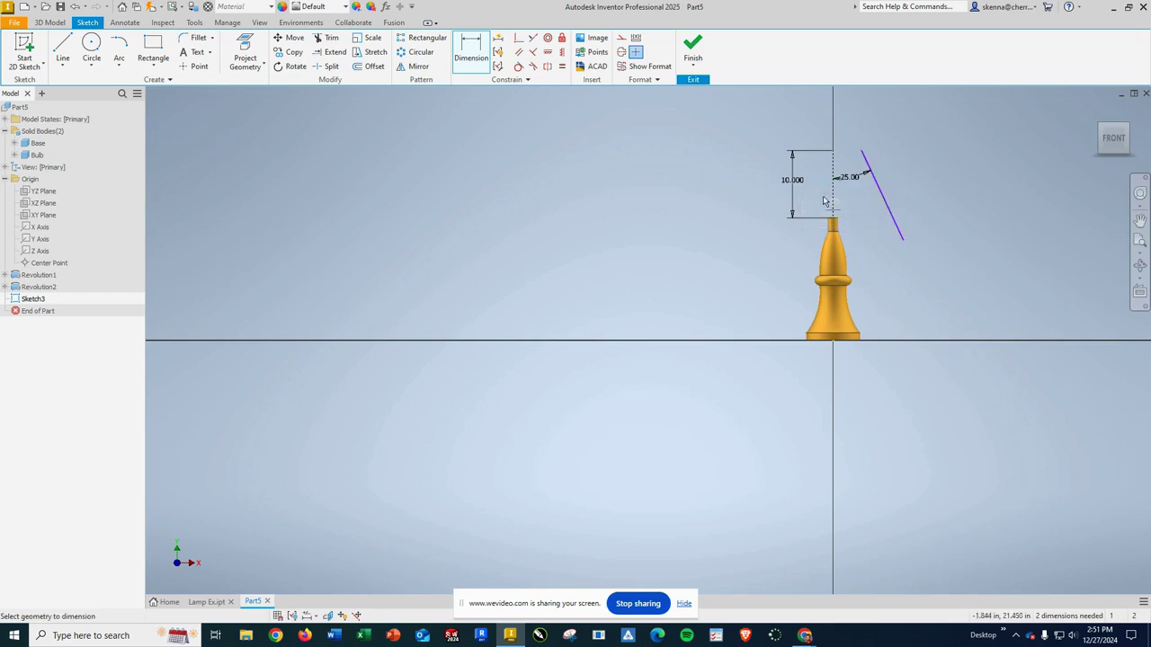
Step: Dimension the slanted line's lower endpoint 2.5 in below the base's top edge
click(837, 219)
click(904, 240)
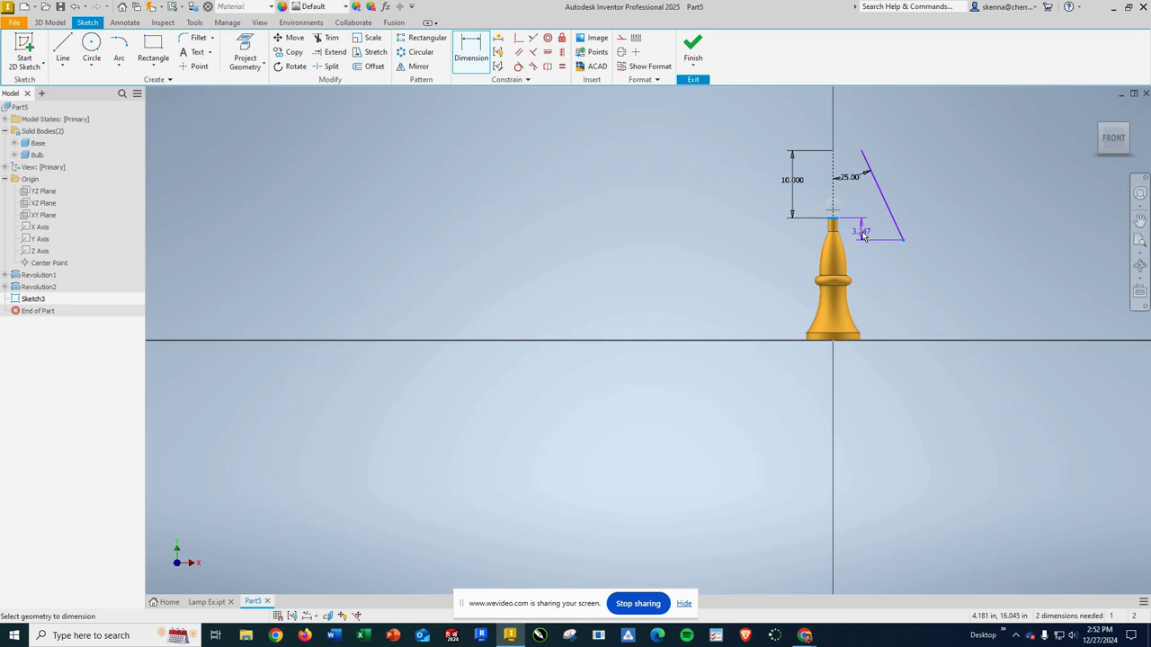
click(862, 236)
text(2.5)
key(Return)
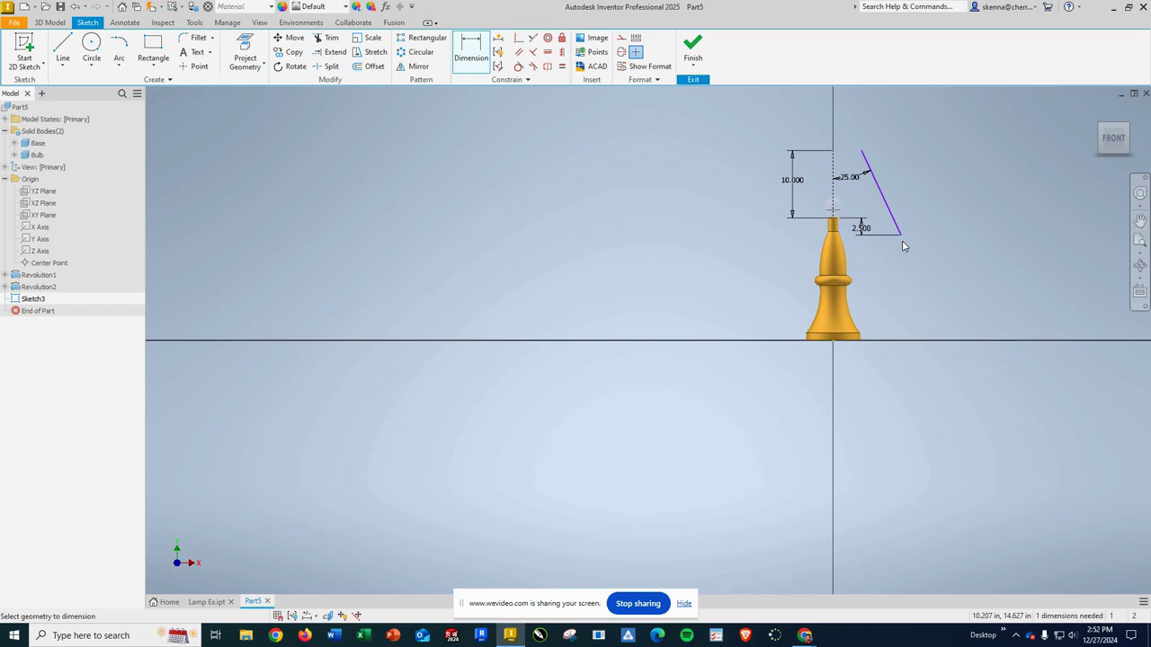
Step: Dimension the horizontal distance from the construction line to the slanted line's upper endpoint to 4 in
click(1139, 219)
key(Escape)
click(833, 165)
click(861, 151)
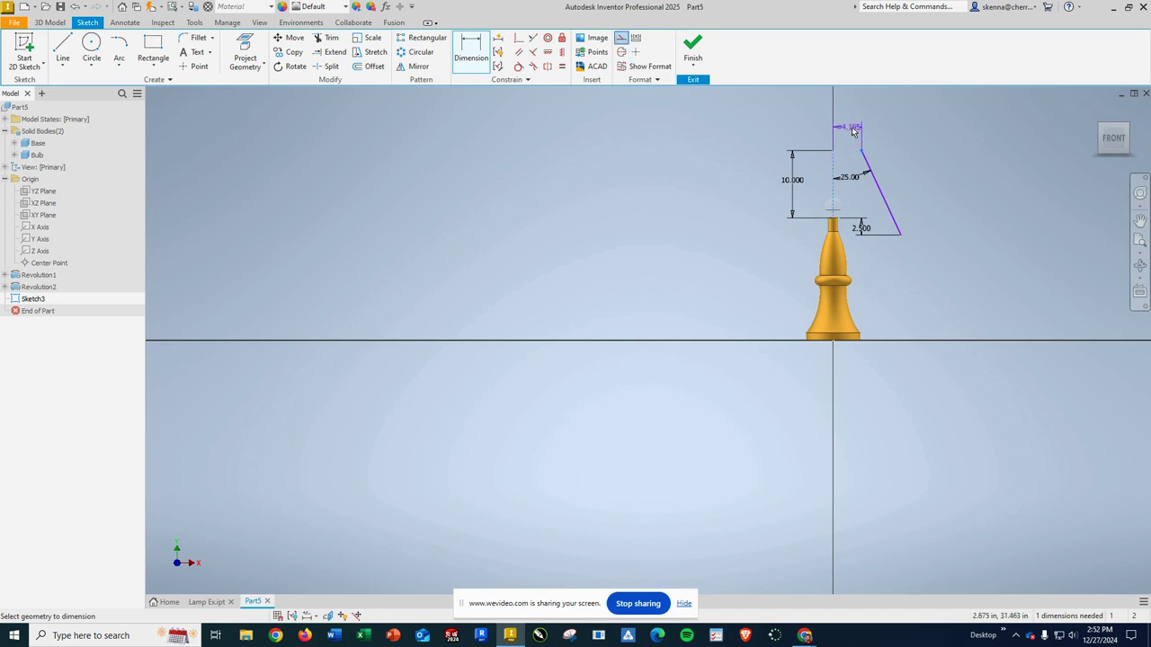
click(901, 124)
text(4)
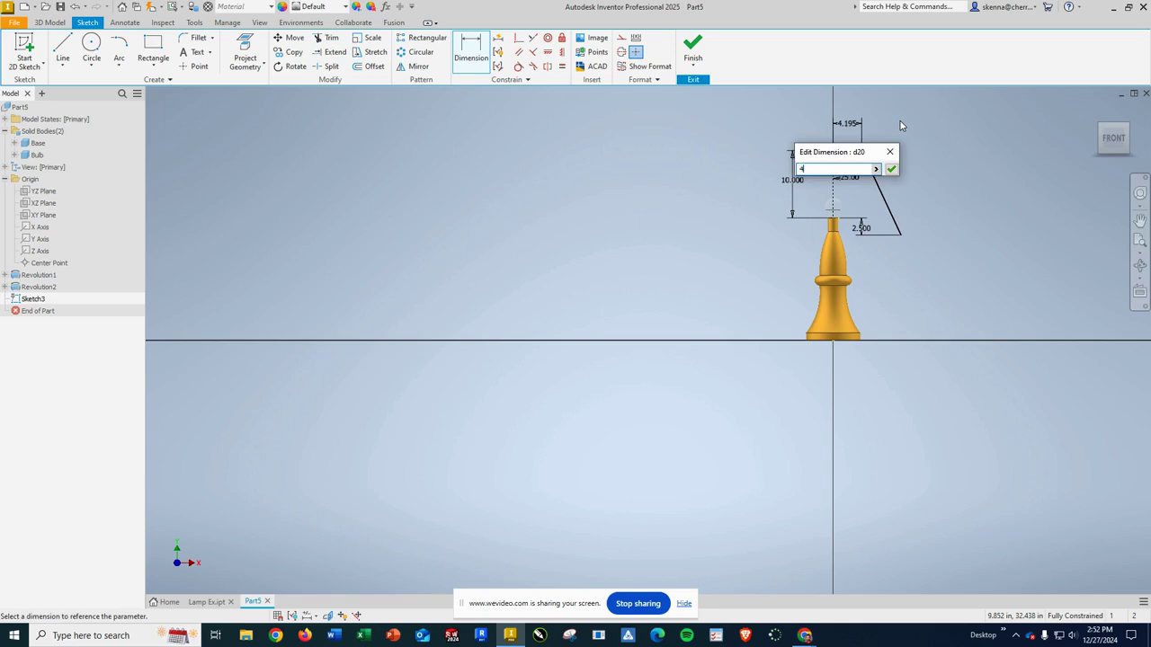
key(Return)
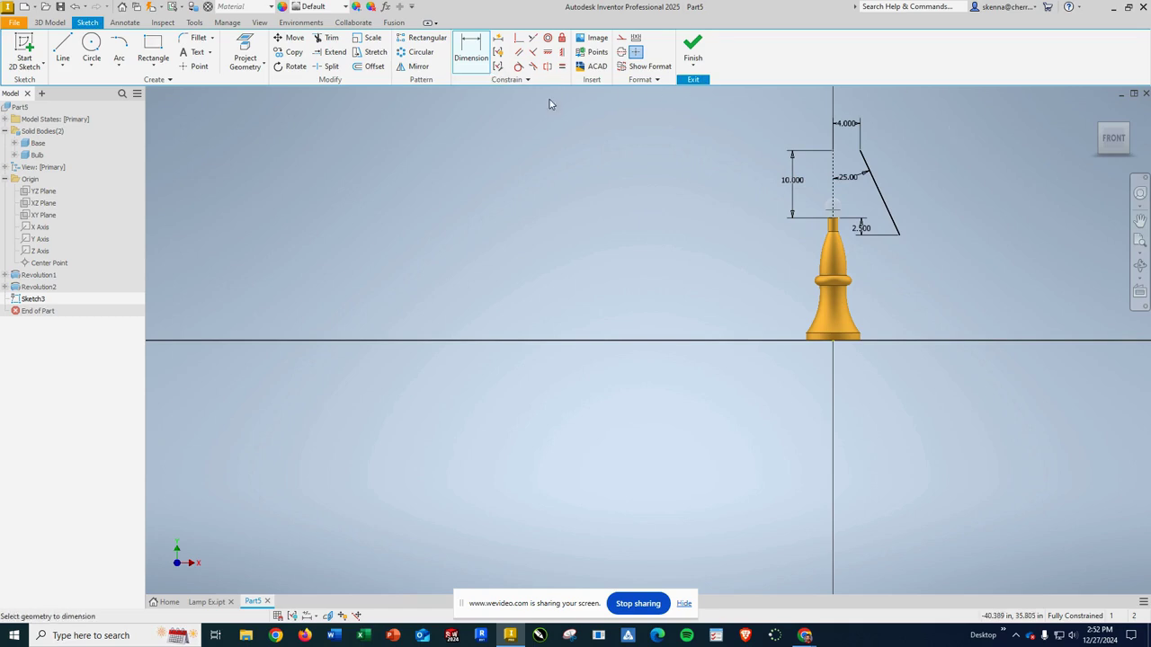
Step: Offset the slanted line 0.125 in toward the lamp's axis
click(375, 68)
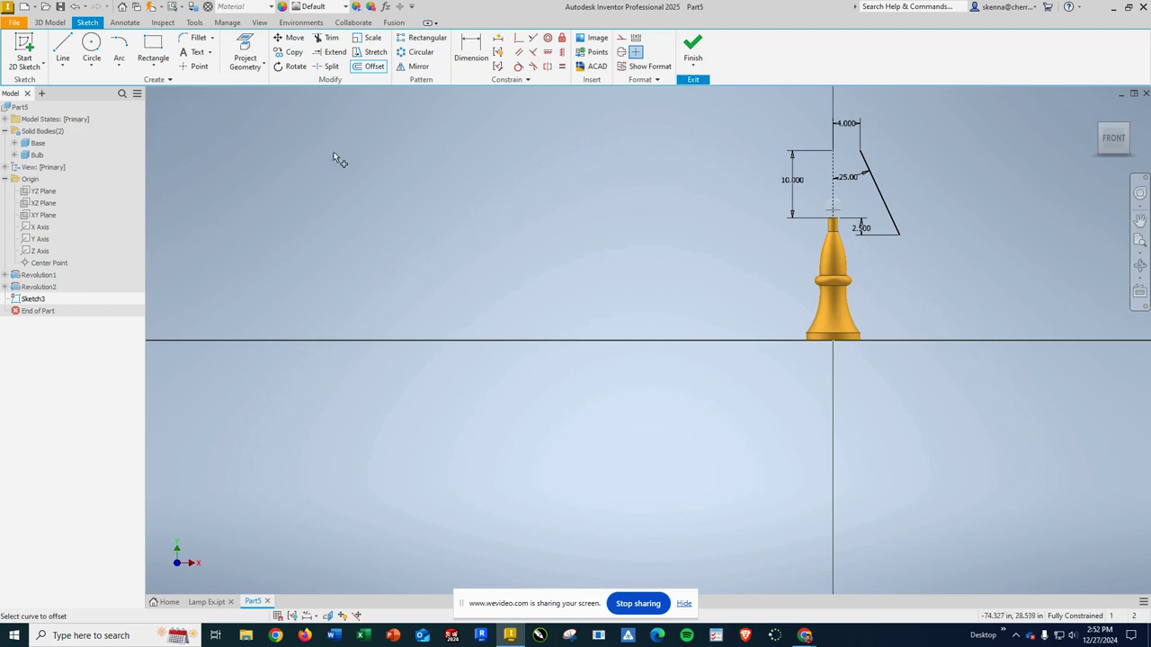
click(885, 206)
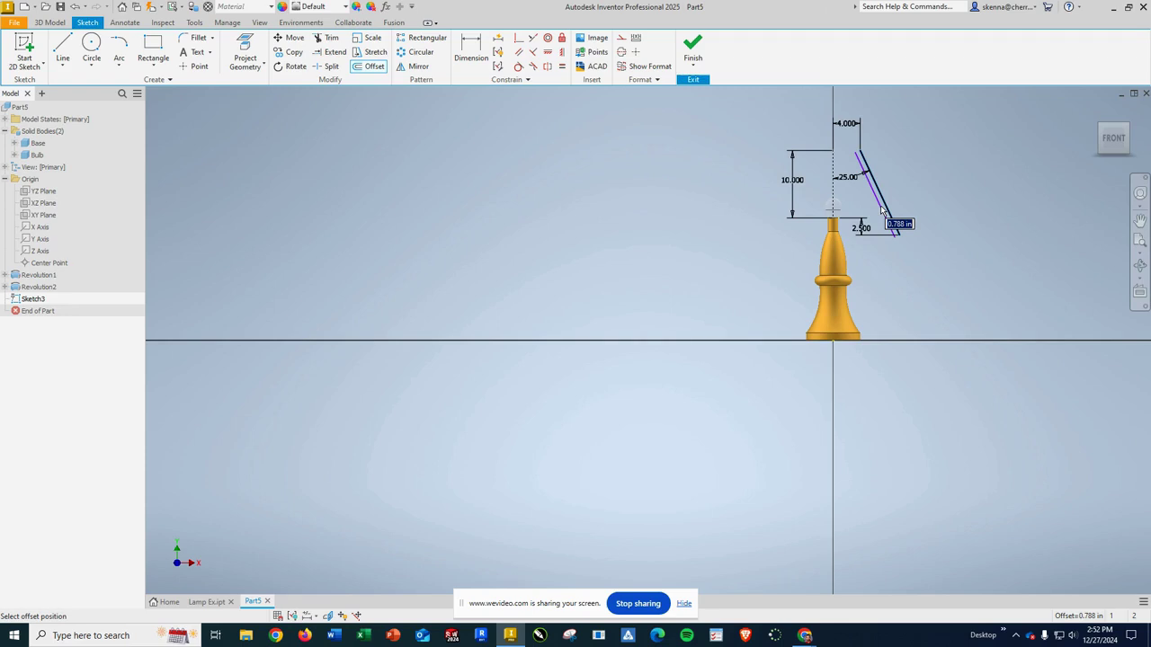
text(.125)
key(Return)
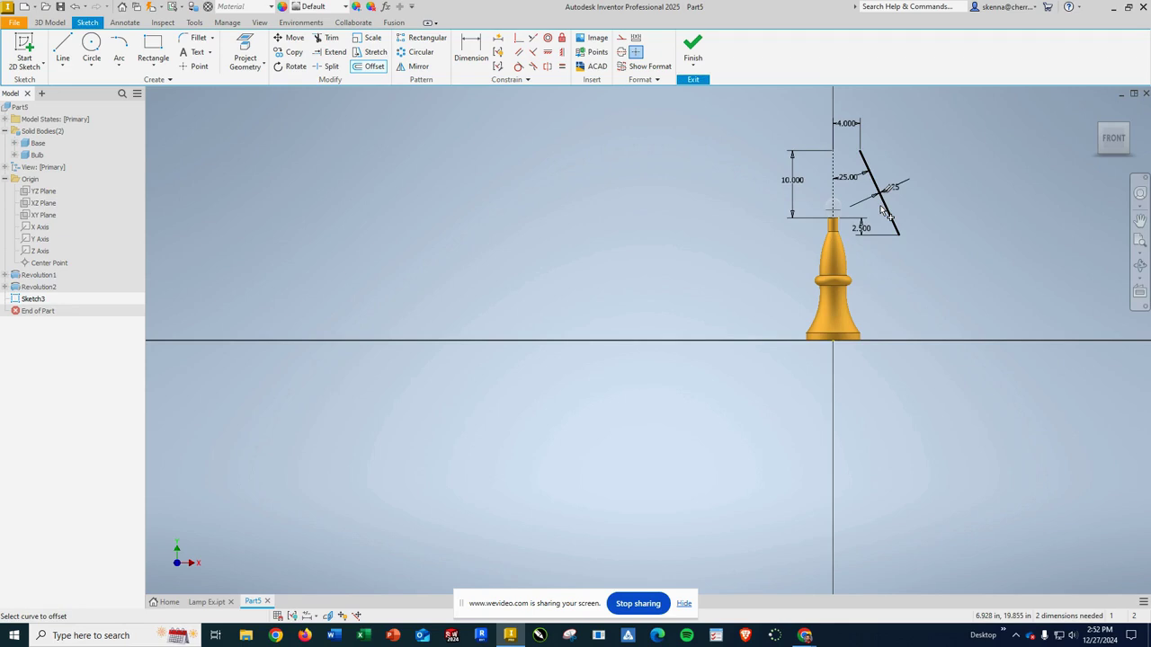
Step: Close the upper end of the shade profile with a short line joining the two slanted lines' endpoints
click(62, 50)
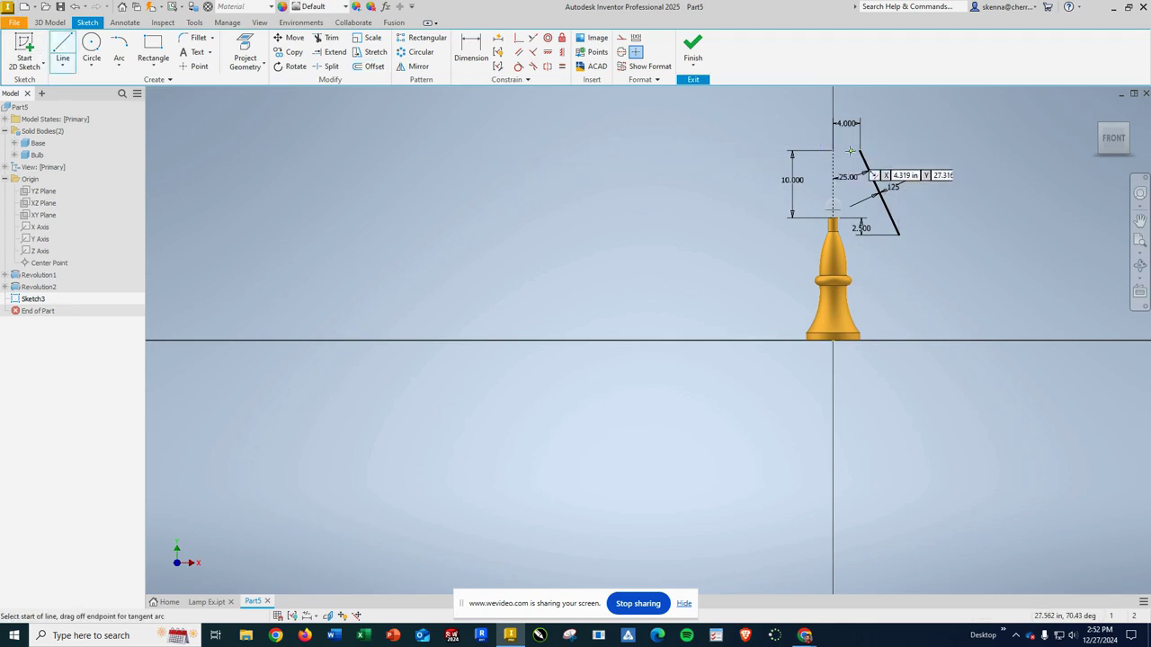
scroll(849, 151, up, 5)
scroll(954, 115, down, 3)
click(978, 103)
double_click(892, 141)
scroll(883, 208, down, 2)
scroll(872, 224, down, 3)
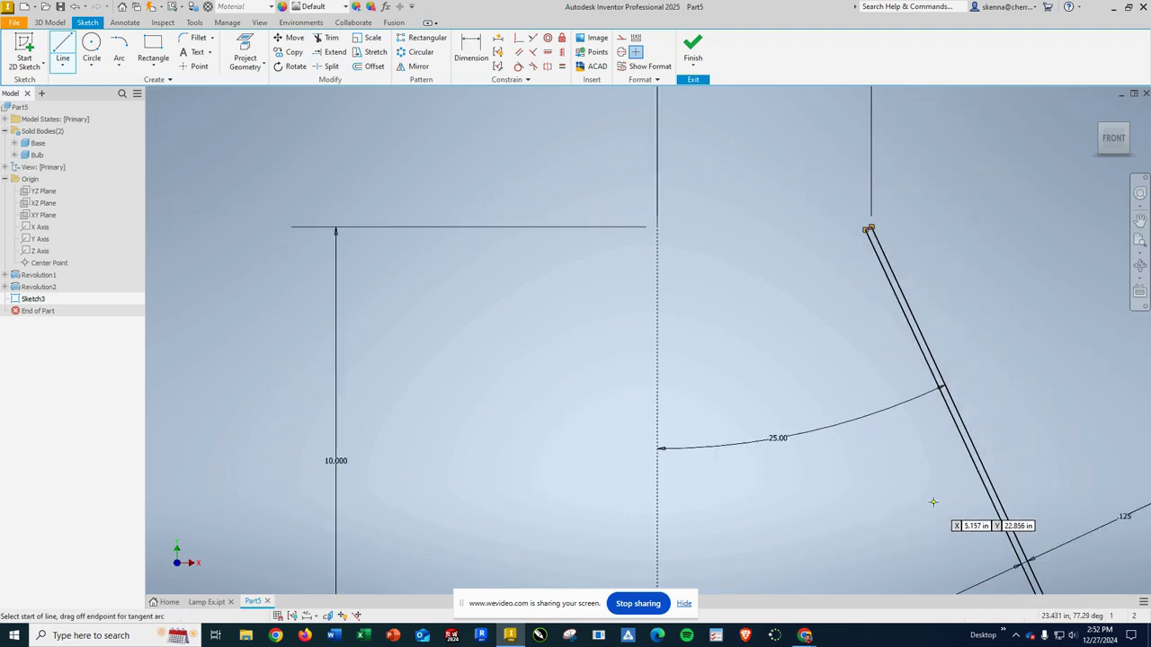
Step: Close the lower end of the shade profile with a short line between the two slanted lines' endpoints
scroll(933, 502, down, 5)
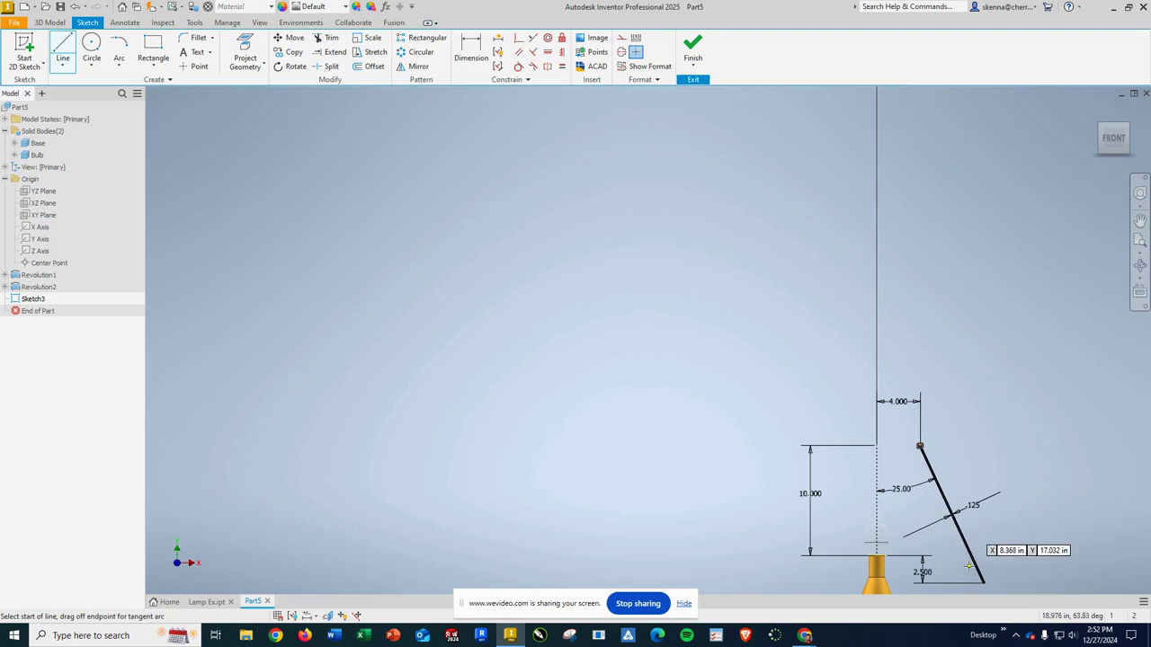
scroll(970, 565, down, 2)
scroll(971, 553, up, 7)
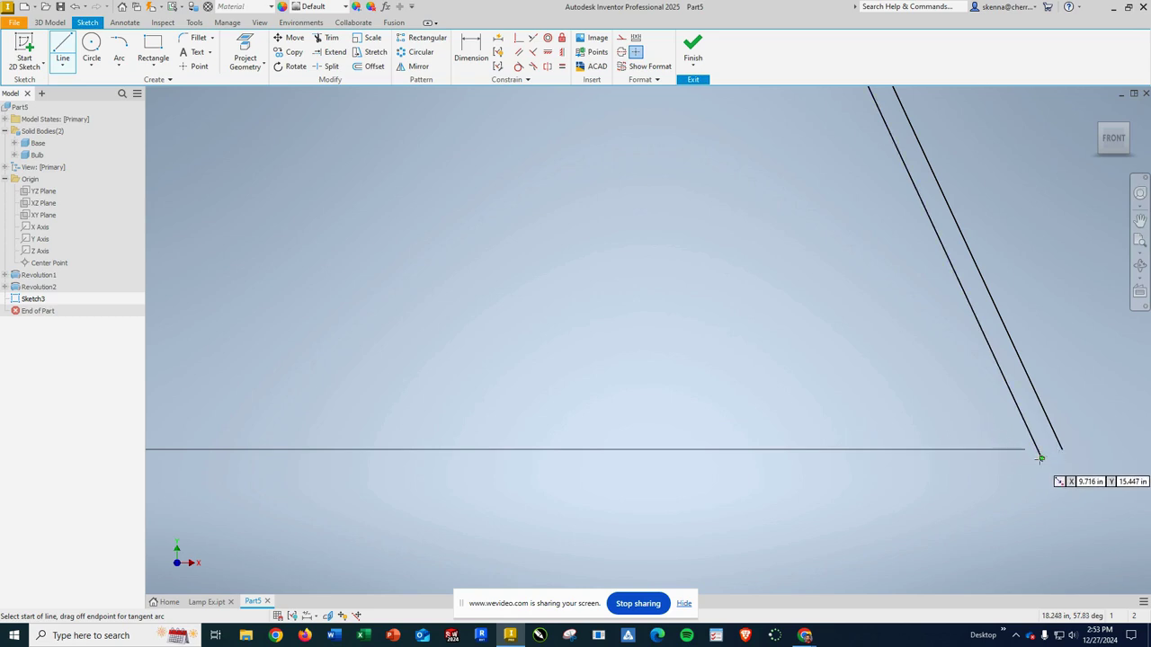
click(1041, 458)
click(1062, 450)
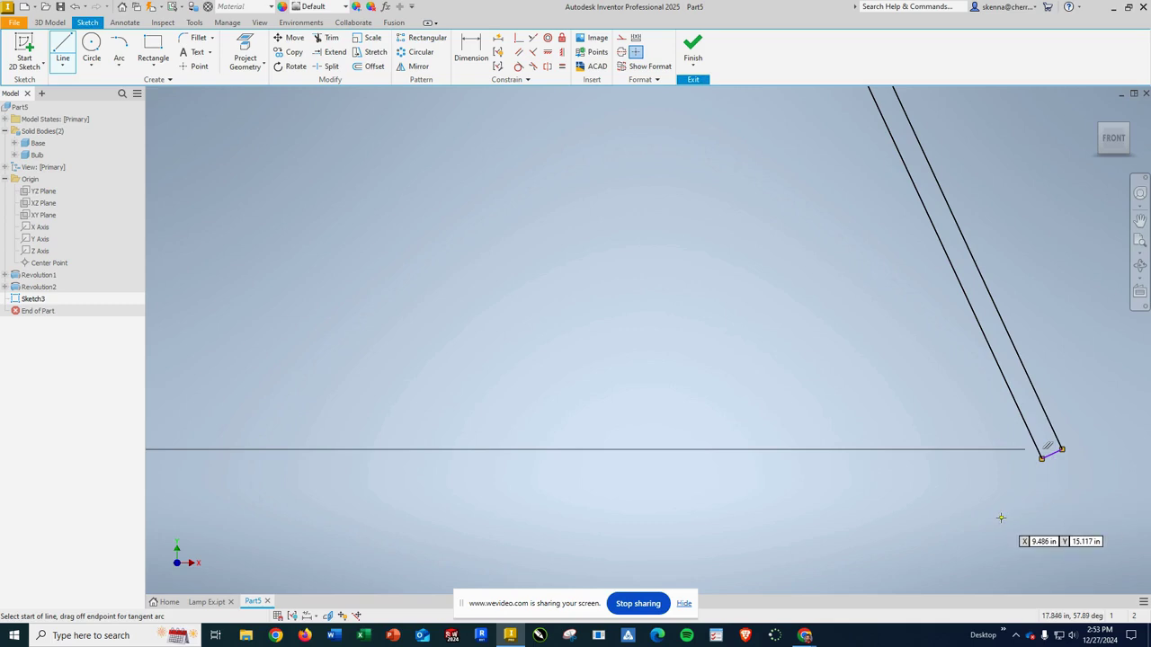
key(Escape)
Step: Examine both ends of the shade profile and its dimensions to find which sketch geometry still needs a constraint
scroll(934, 362, up, 5)
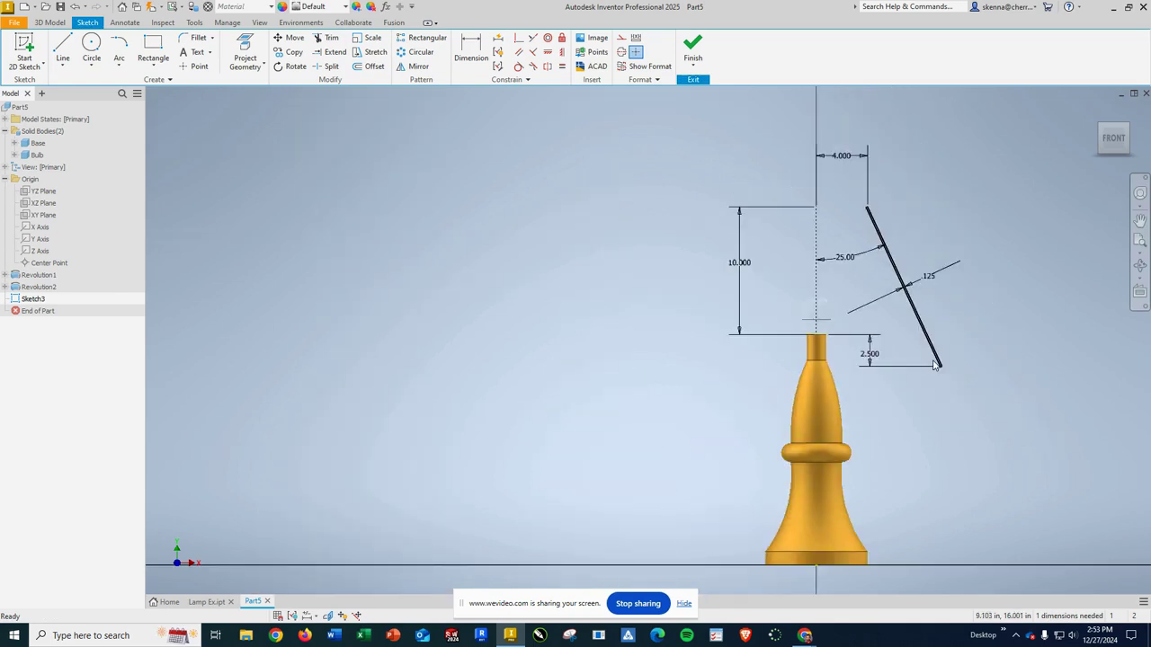
scroll(956, 356, down, 4)
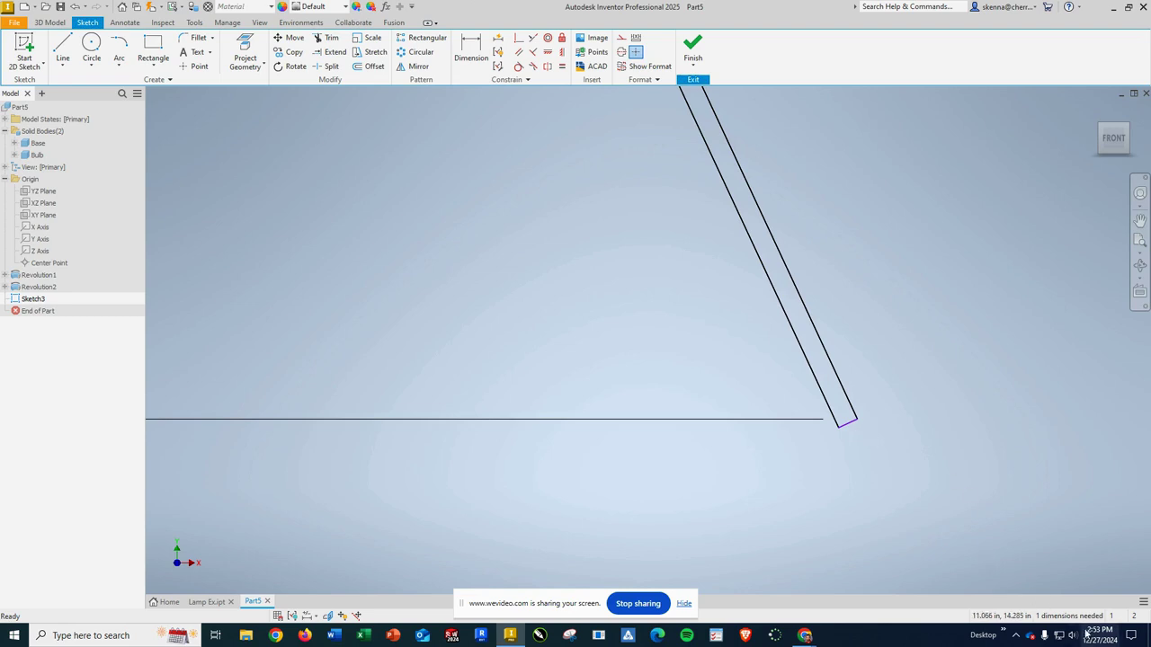
click(835, 424)
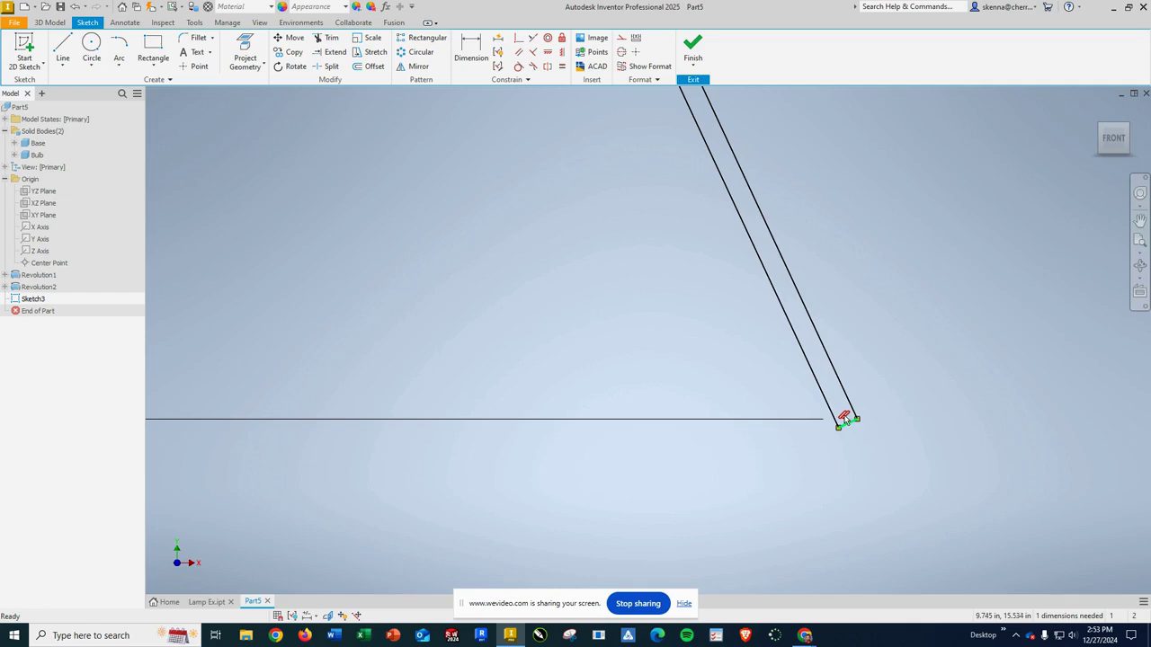
scroll(844, 410, up, 6)
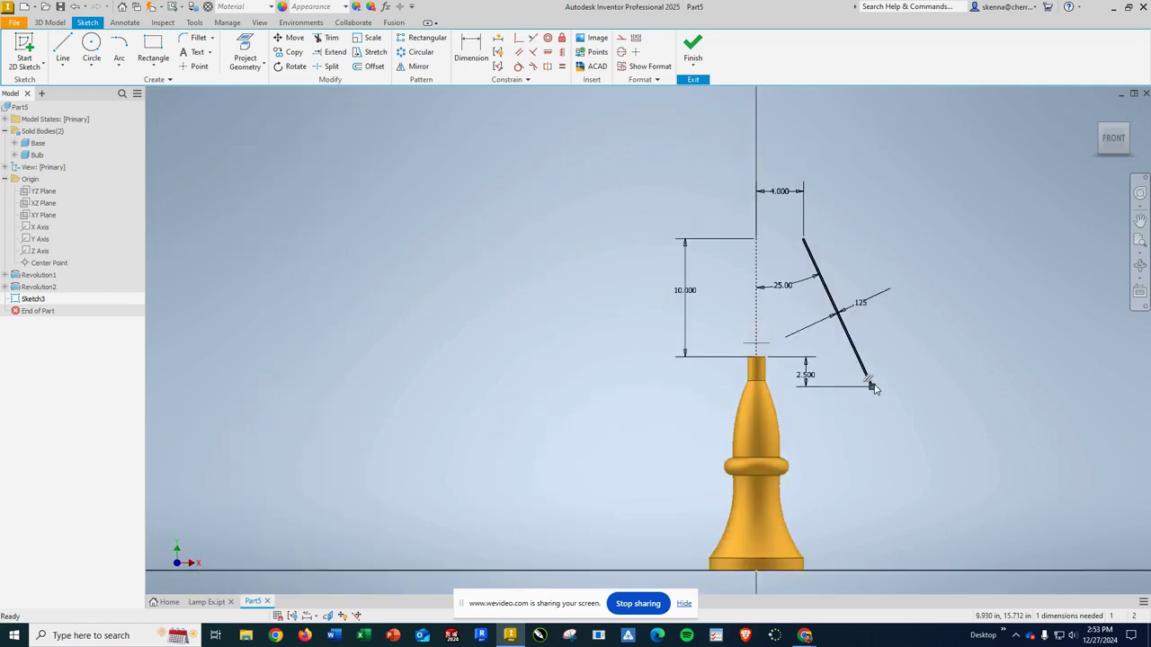
scroll(872, 387, down, 6)
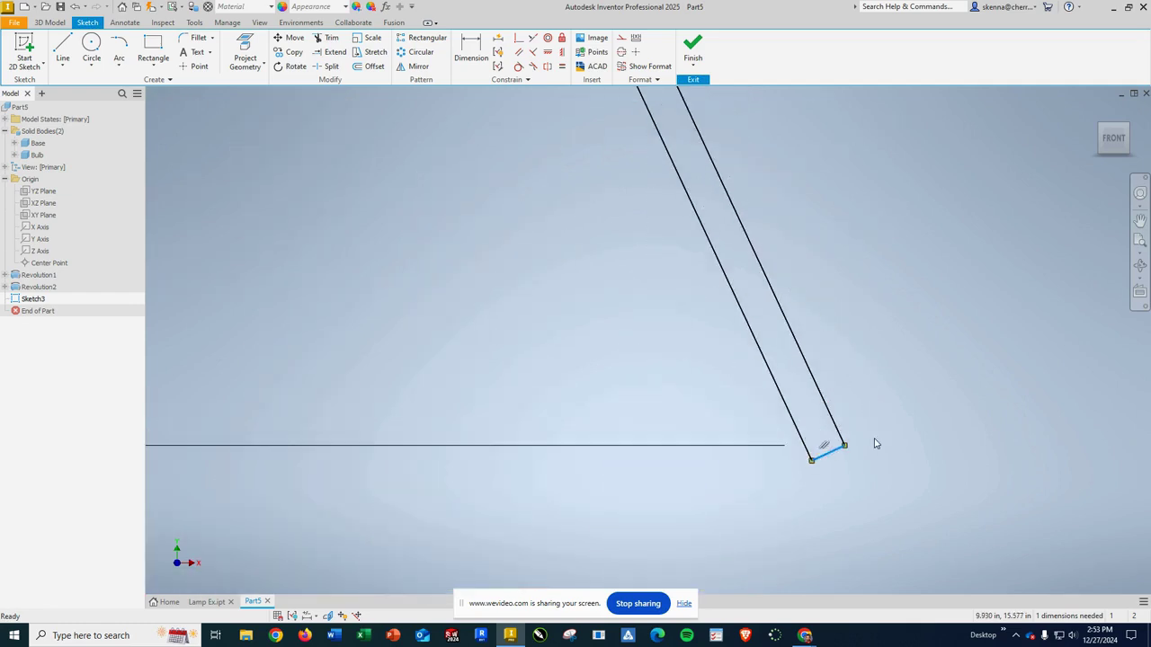
scroll(860, 244, up, 5)
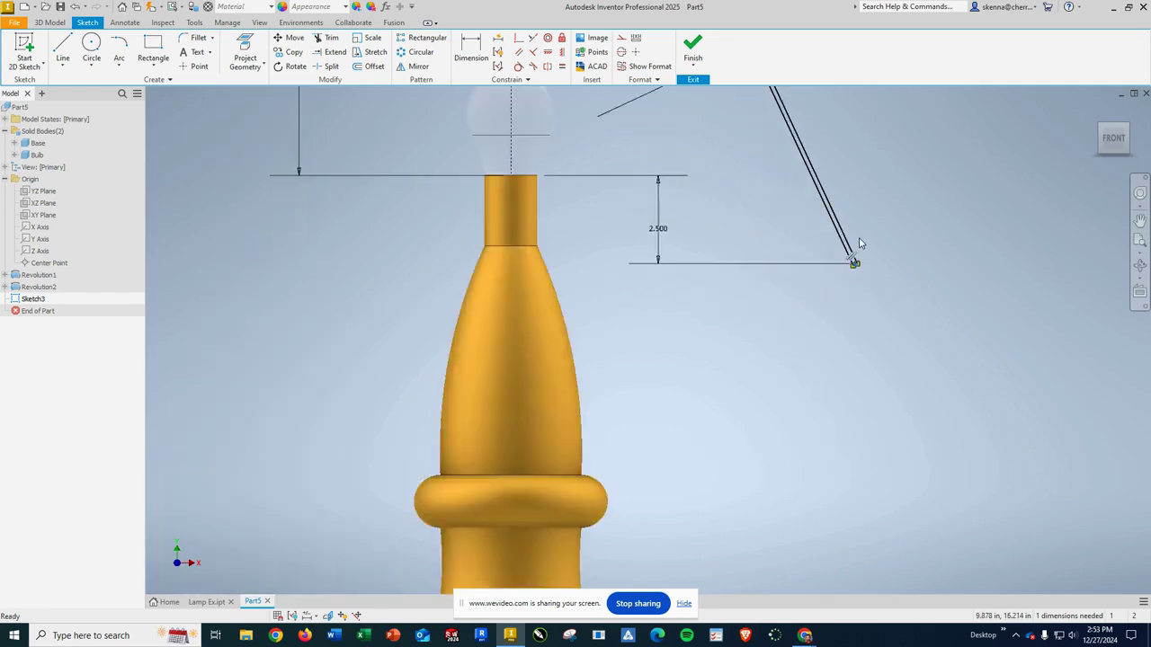
scroll(859, 170, up, 3)
scroll(863, 135, down, 6)
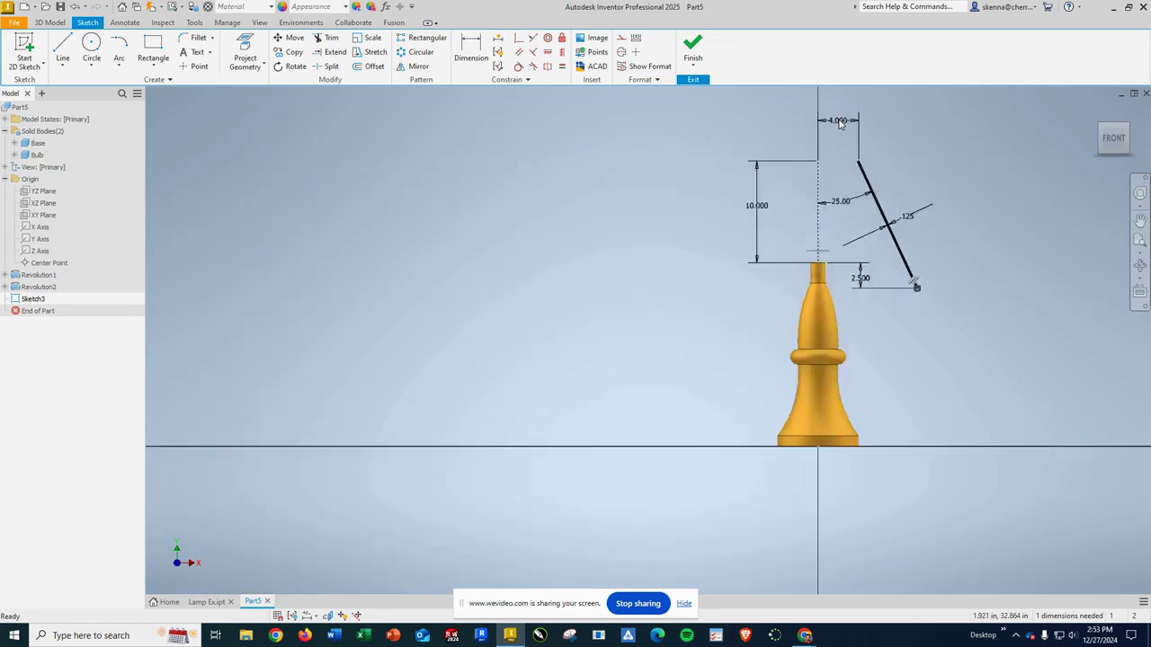
Step: Constrain the short line at the shade profile's upper end perpendicular to the outer slanted line
scroll(930, 261, down, 3)
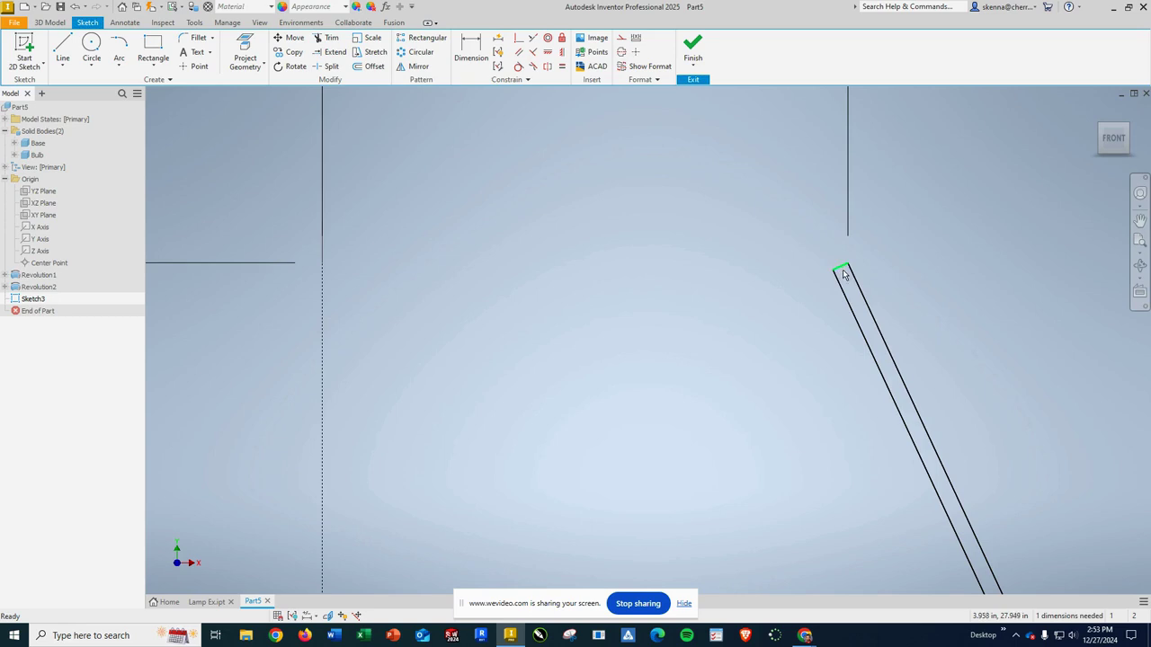
click(842, 270)
click(533, 51)
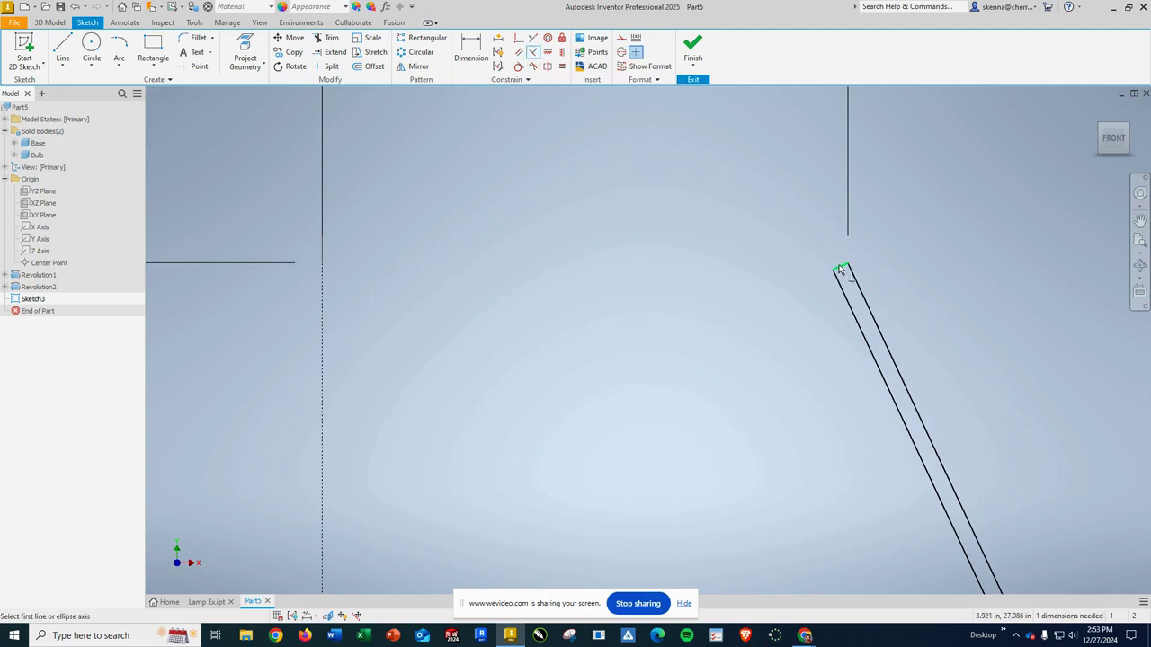
click(840, 267)
click(855, 280)
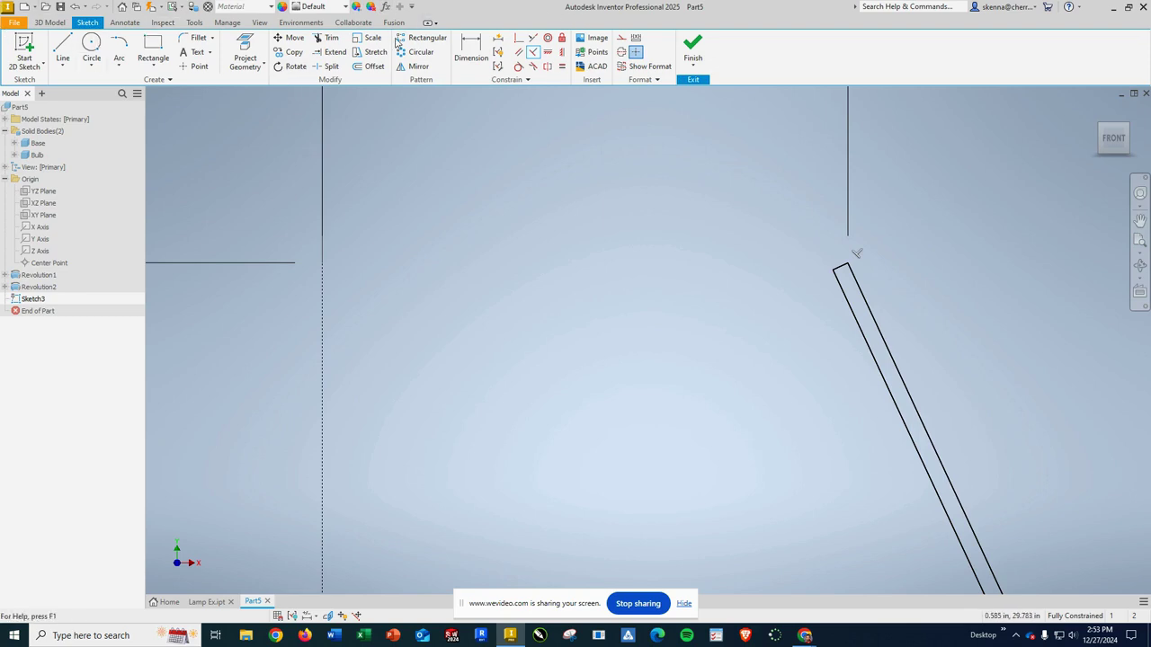
Step: Revolve the shade profile a full 360 degrees around the vertical construction line as a new solid body named Shade
click(1111, 136)
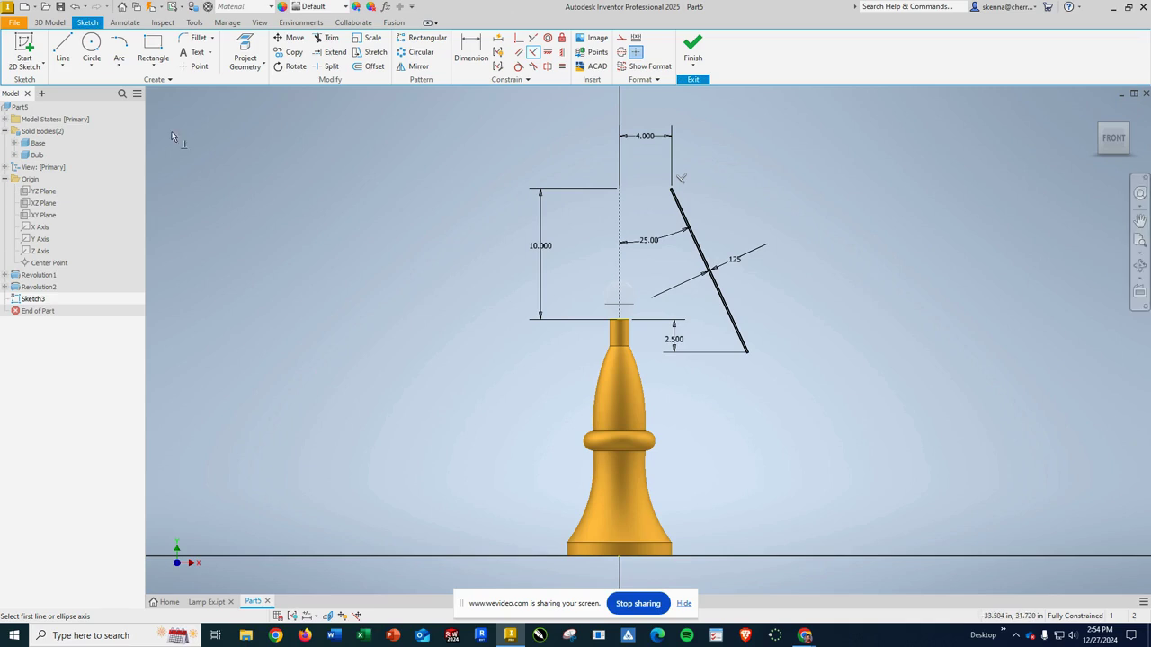
click(49, 23)
click(1041, 50)
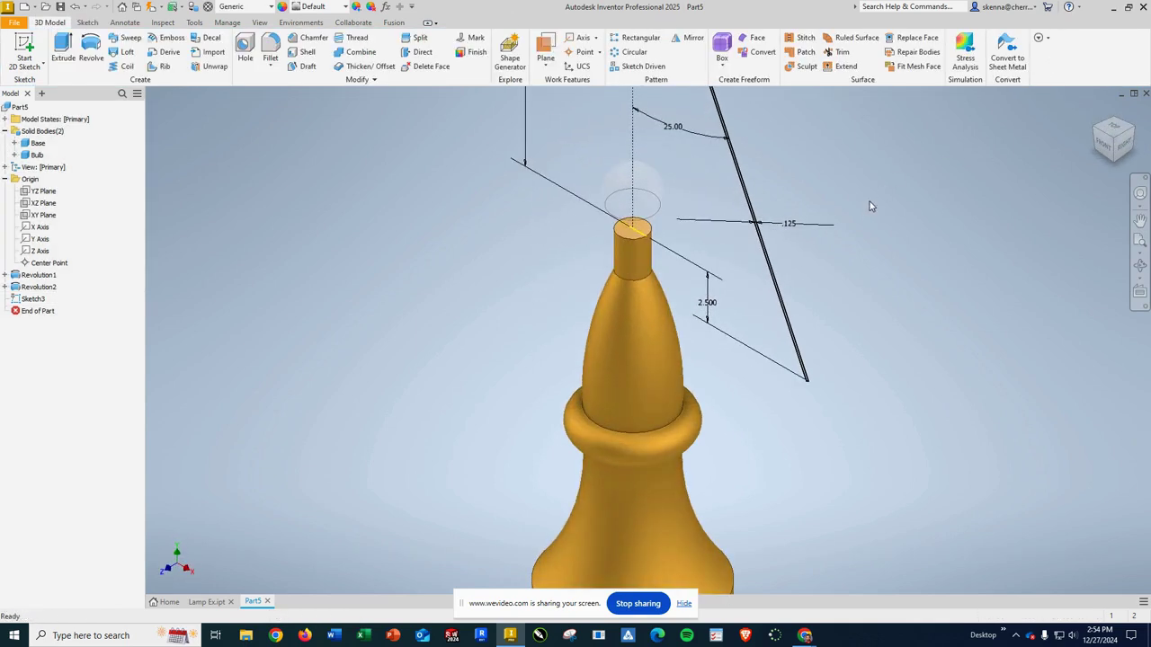
scroll(868, 210, down, 5)
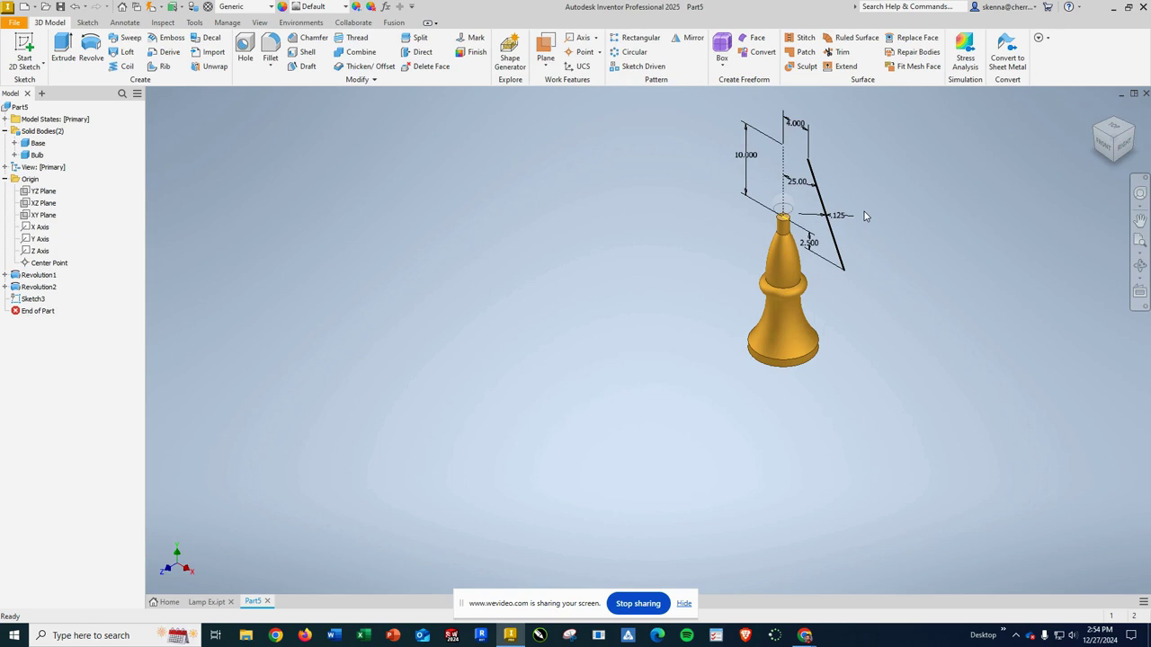
click(93, 51)
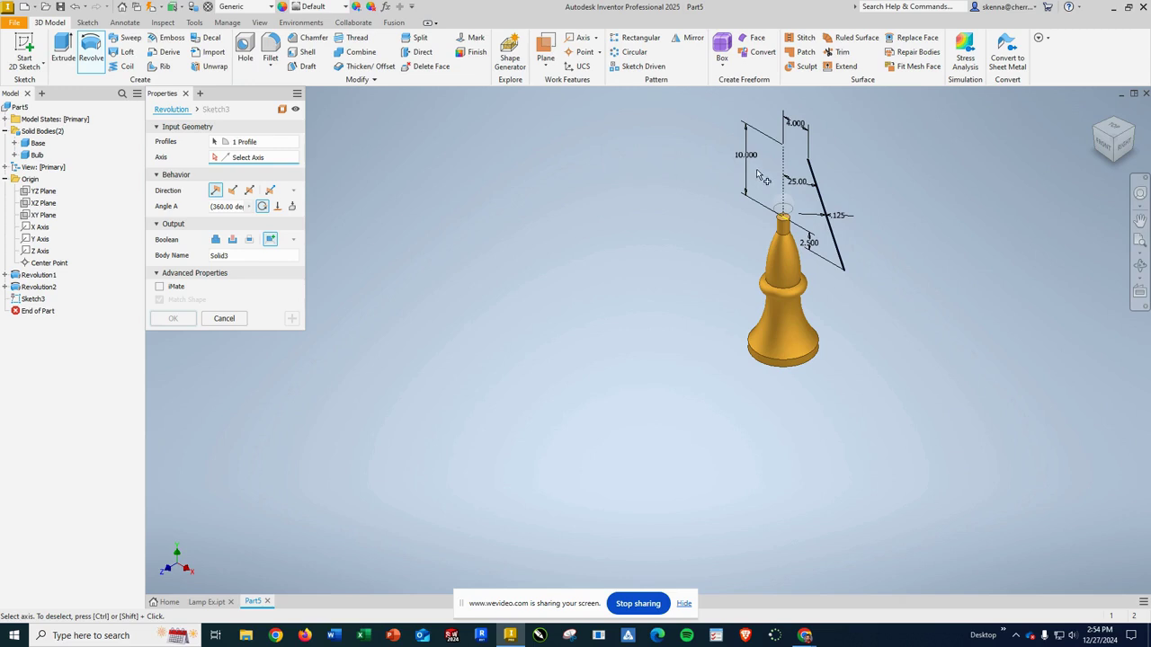
click(783, 190)
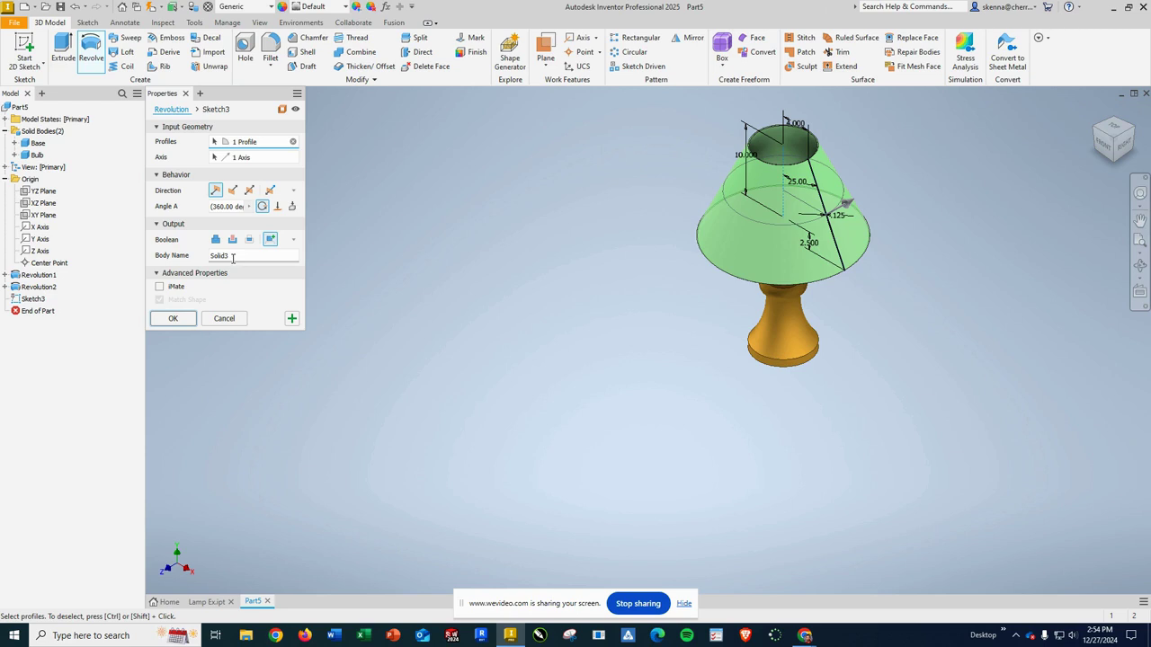
double_click(233, 257)
text(Shade)
click(173, 318)
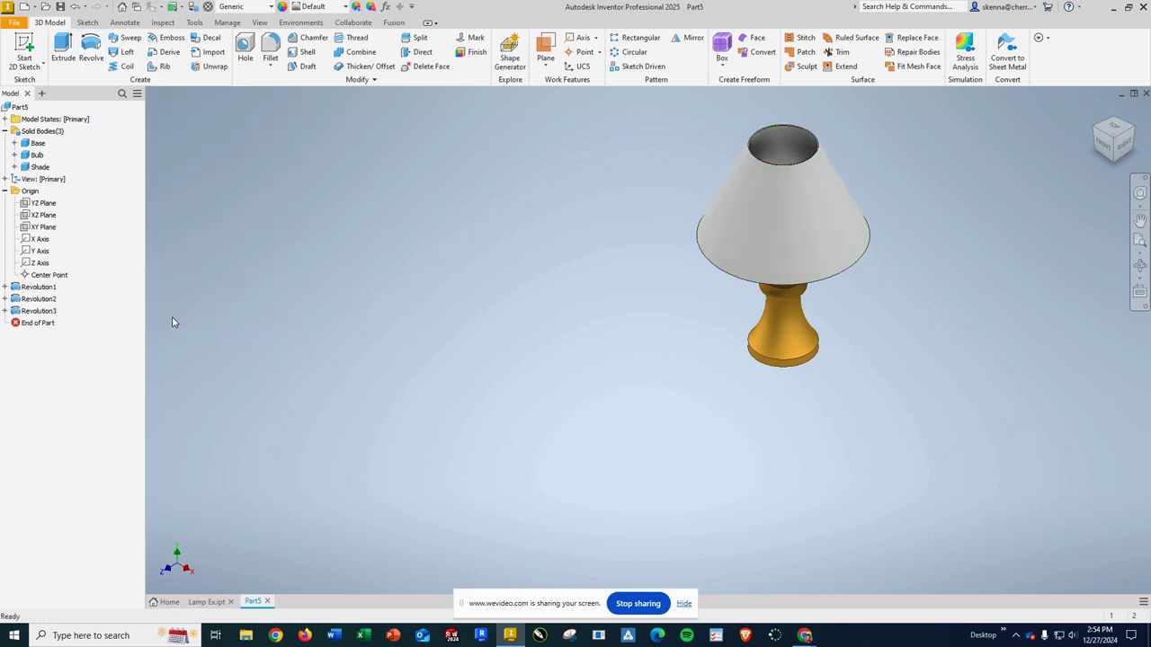
Step: Set the appearance of the Shade body to Beige
click(37, 169)
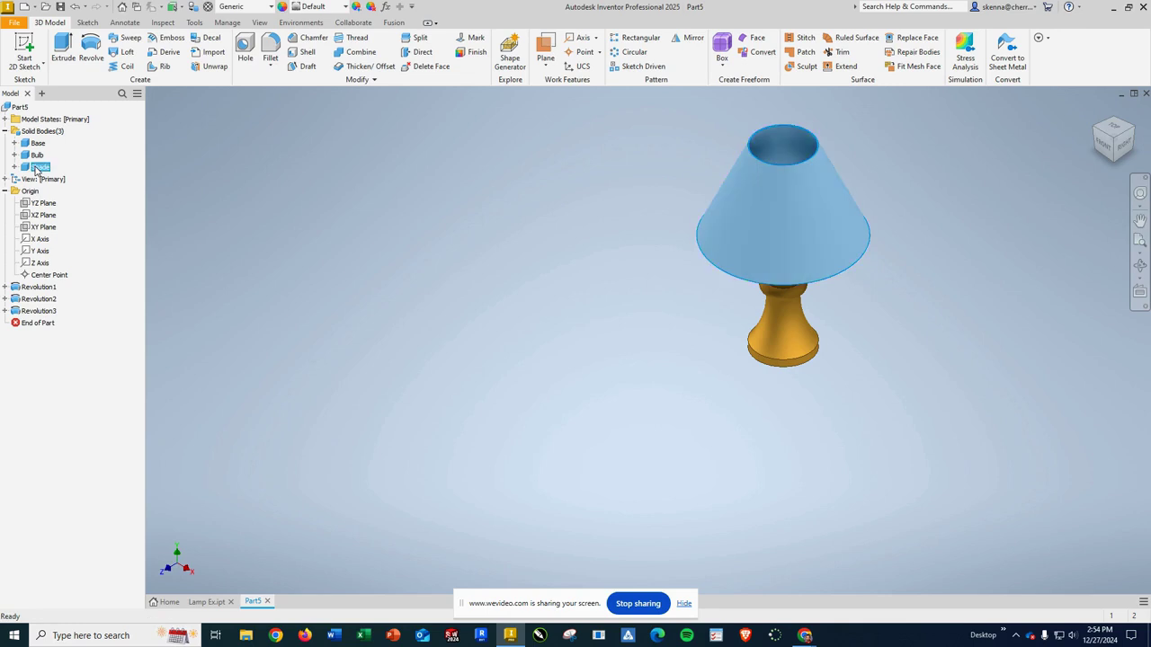
click(346, 8)
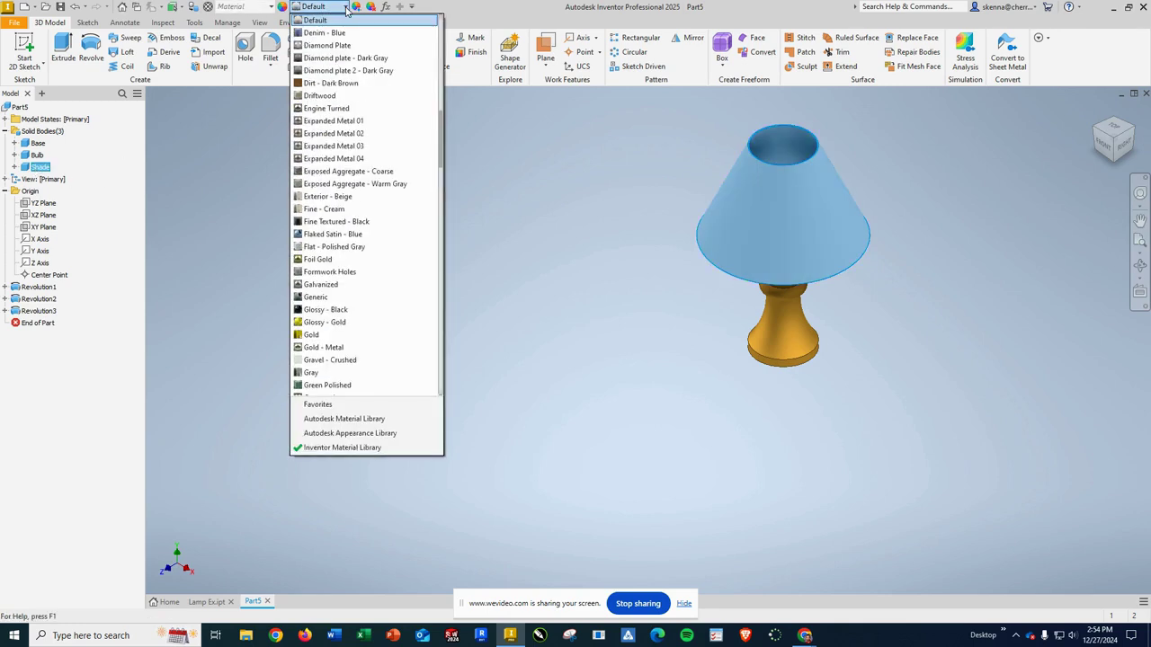
scroll(365, 107, up, 7)
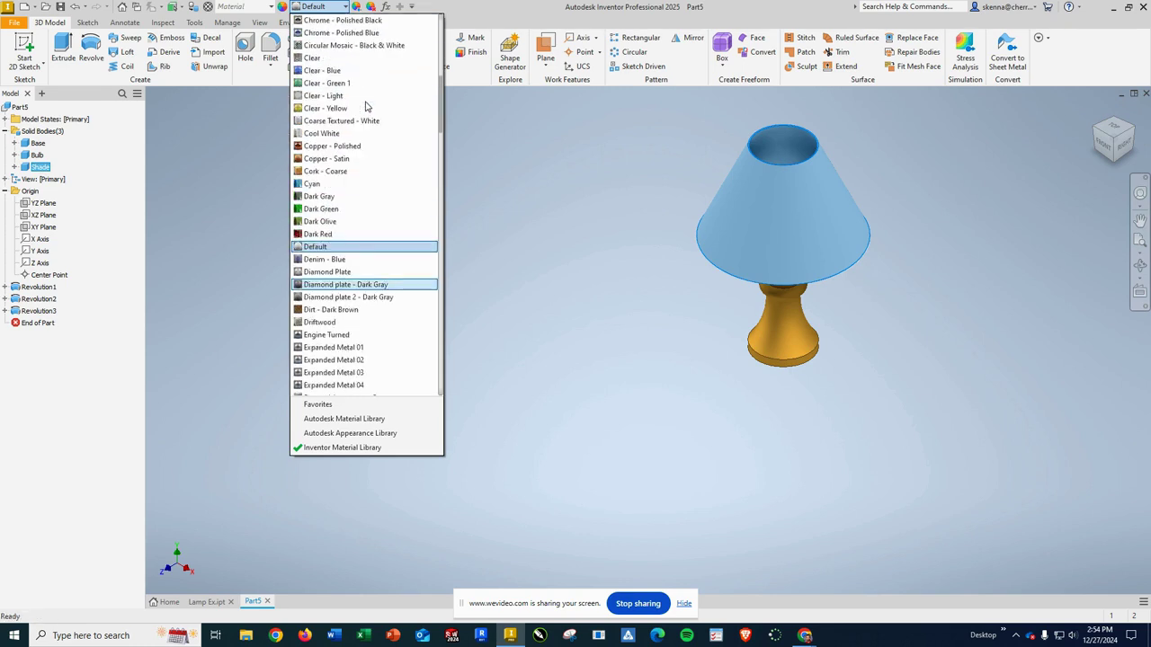
scroll(366, 107, up, 5)
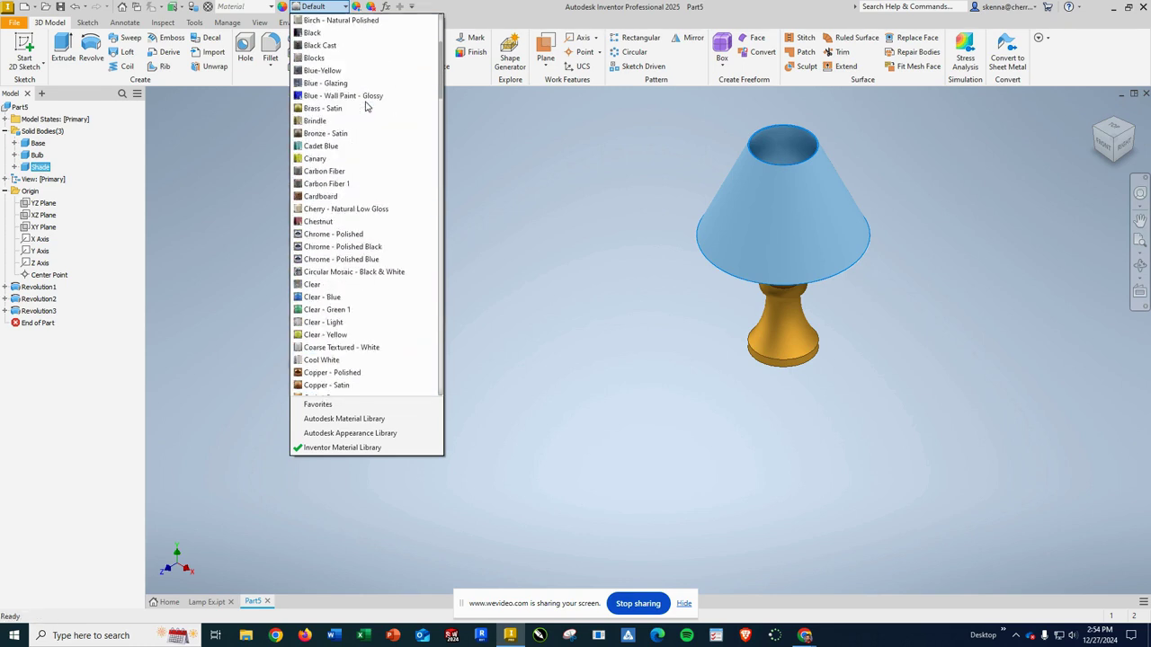
scroll(365, 107, up, 3)
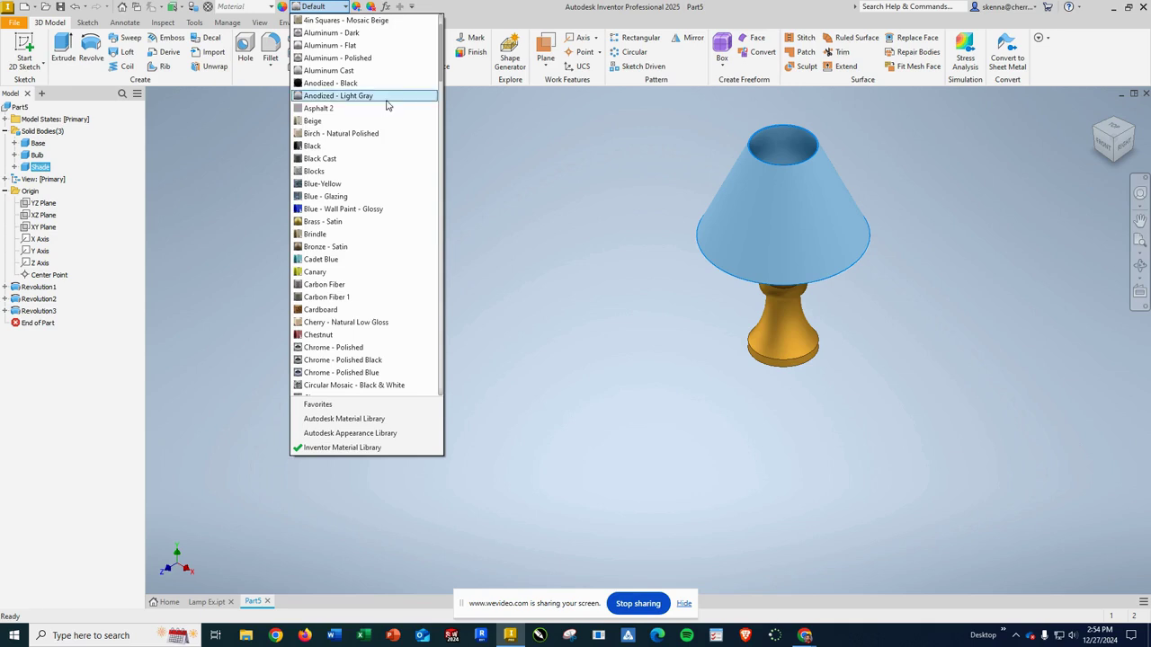
click(310, 121)
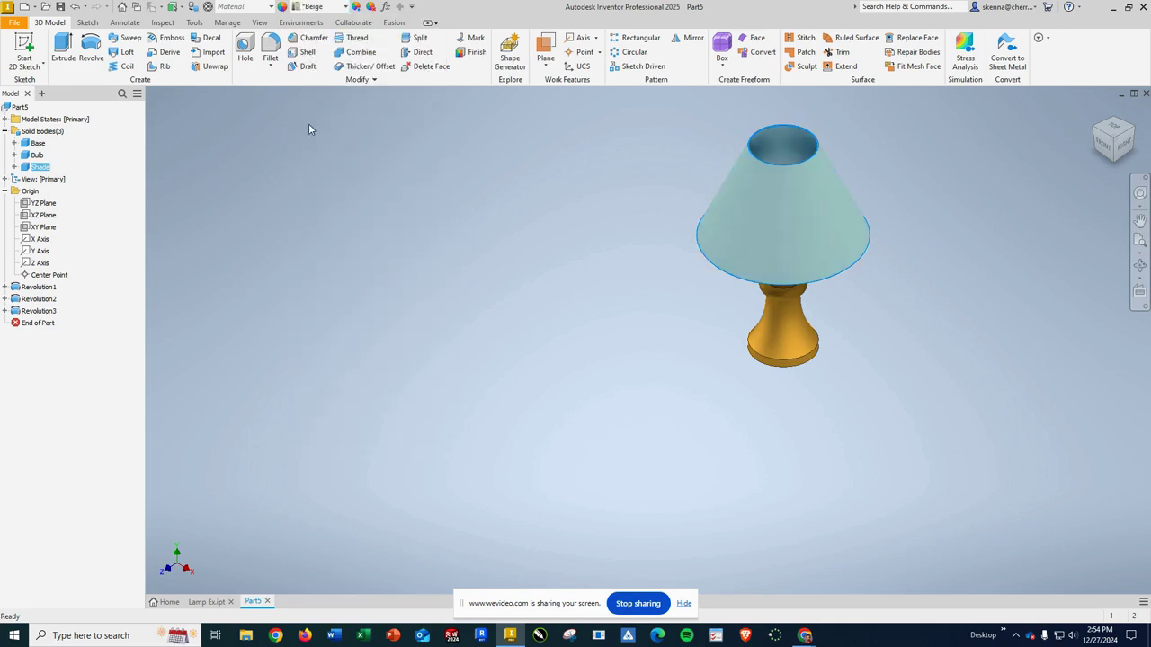
click(583, 221)
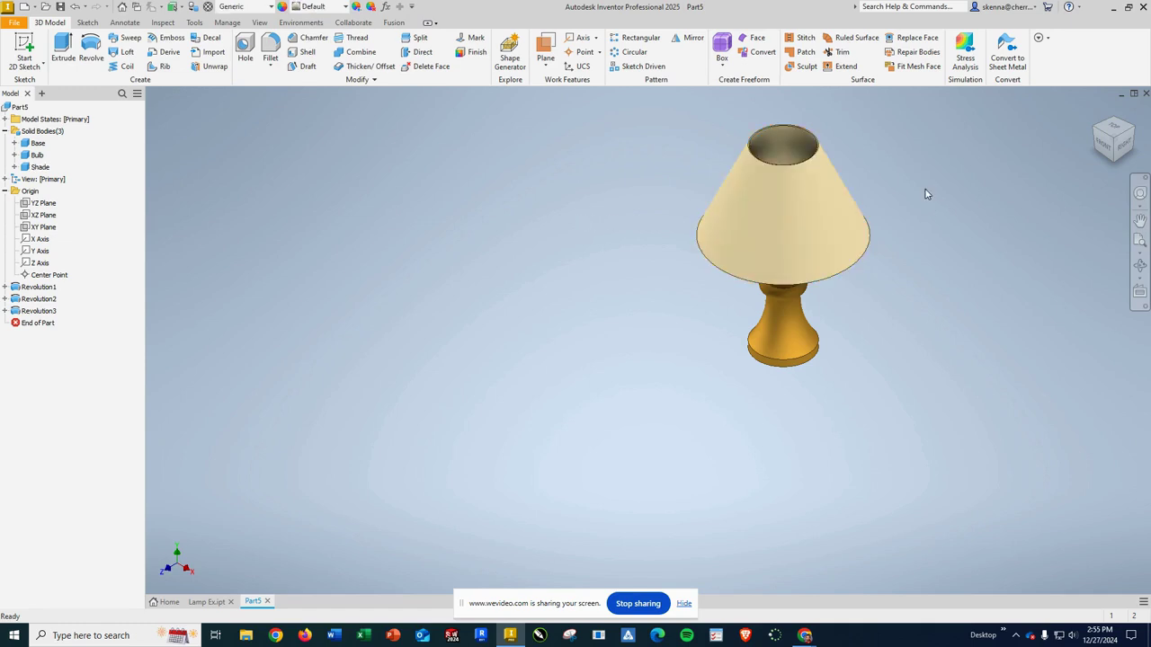
middle_click(583, 221)
middle_click(583, 221)
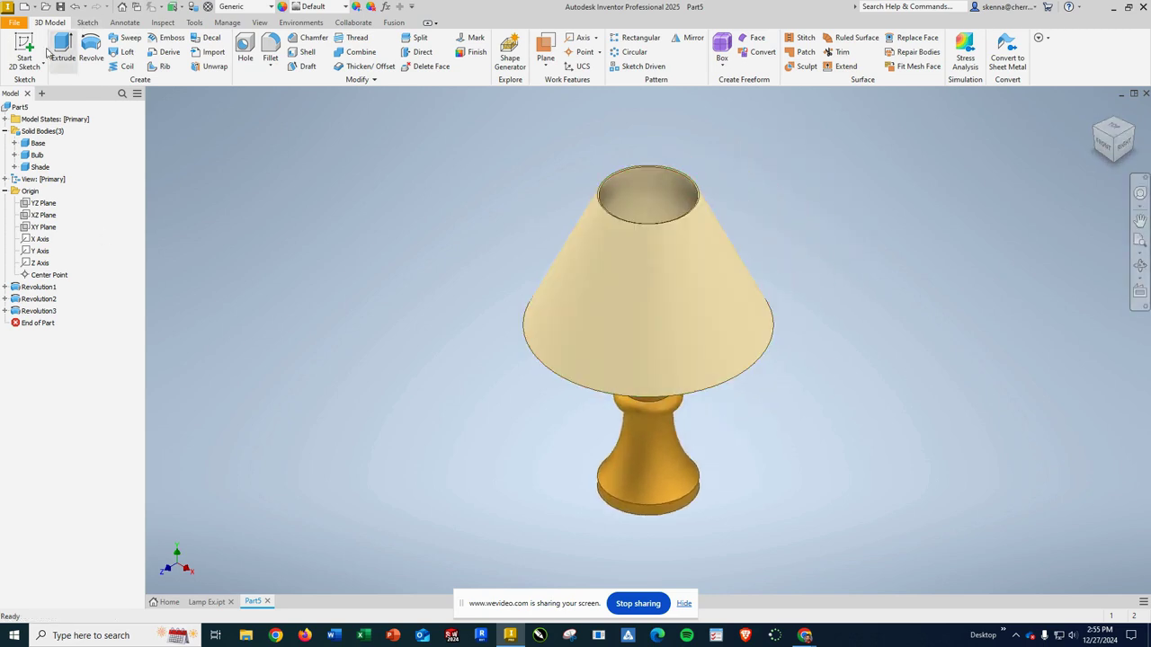
Step: Open the part's iProperties at the project information and move the window clear of the model browser
right_click(12, 109)
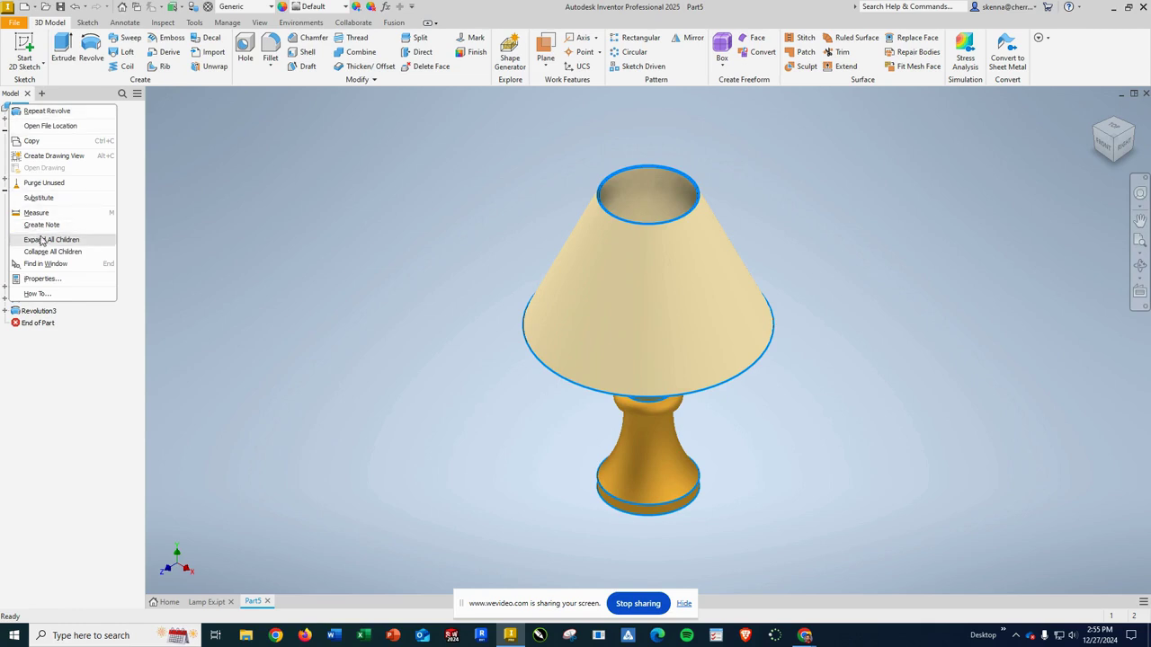
click(47, 282)
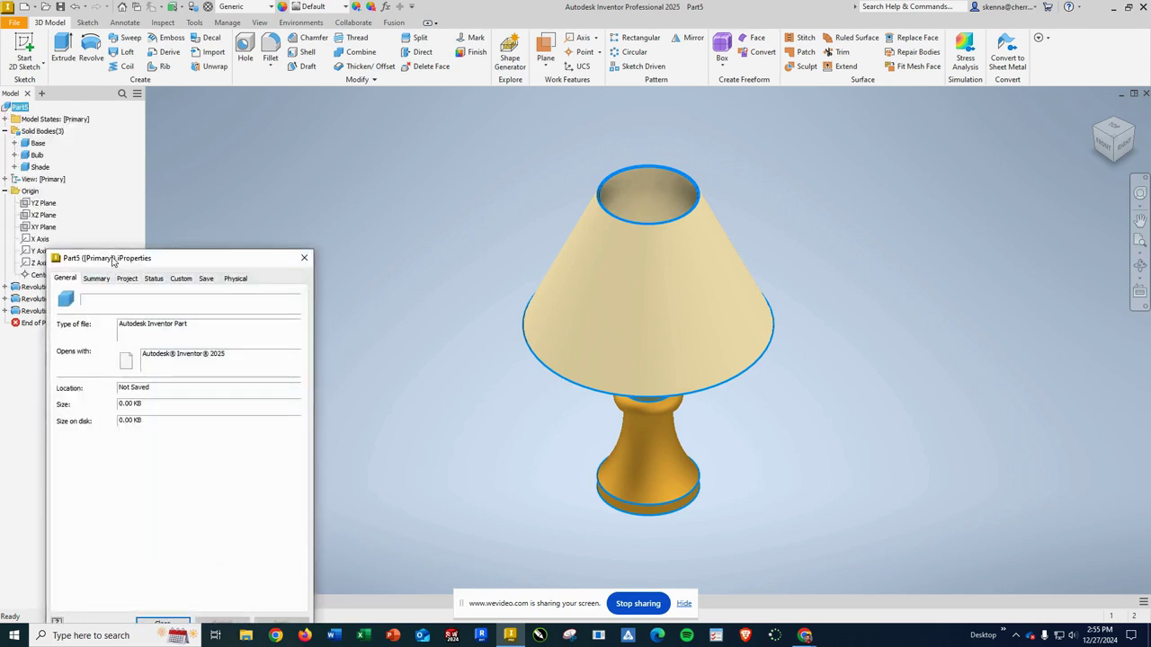
click(127, 279)
drag(182, 260, 330, 168)
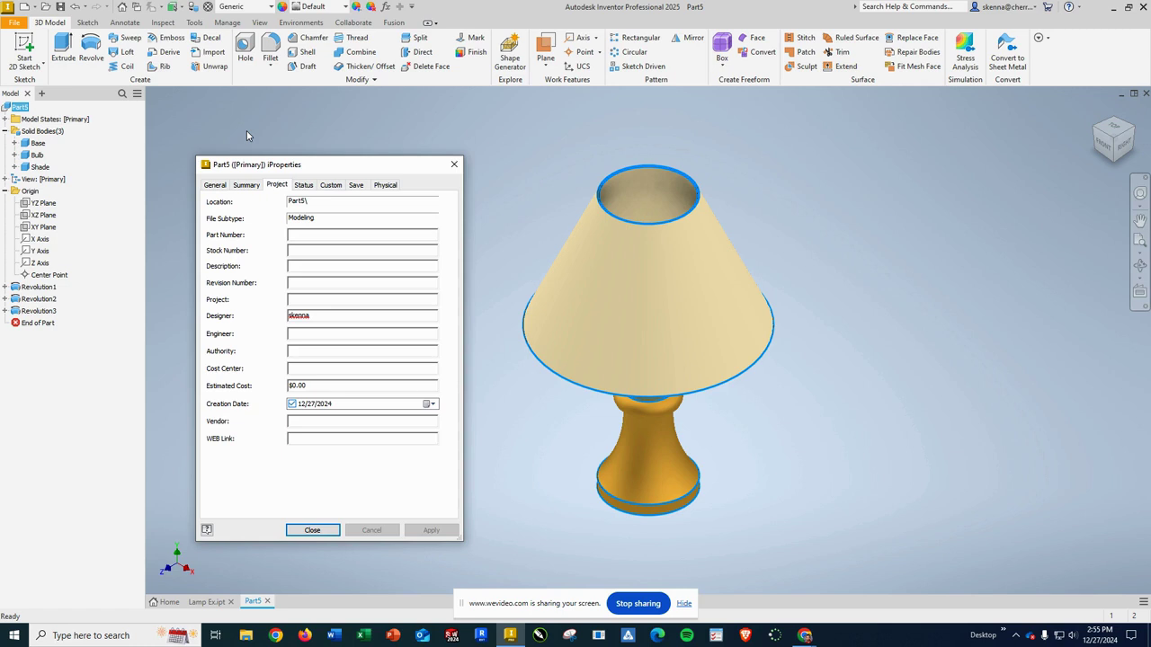
Step: Set the whole part's physical material to Brass, Soft Yellow and return to the project information
click(386, 185)
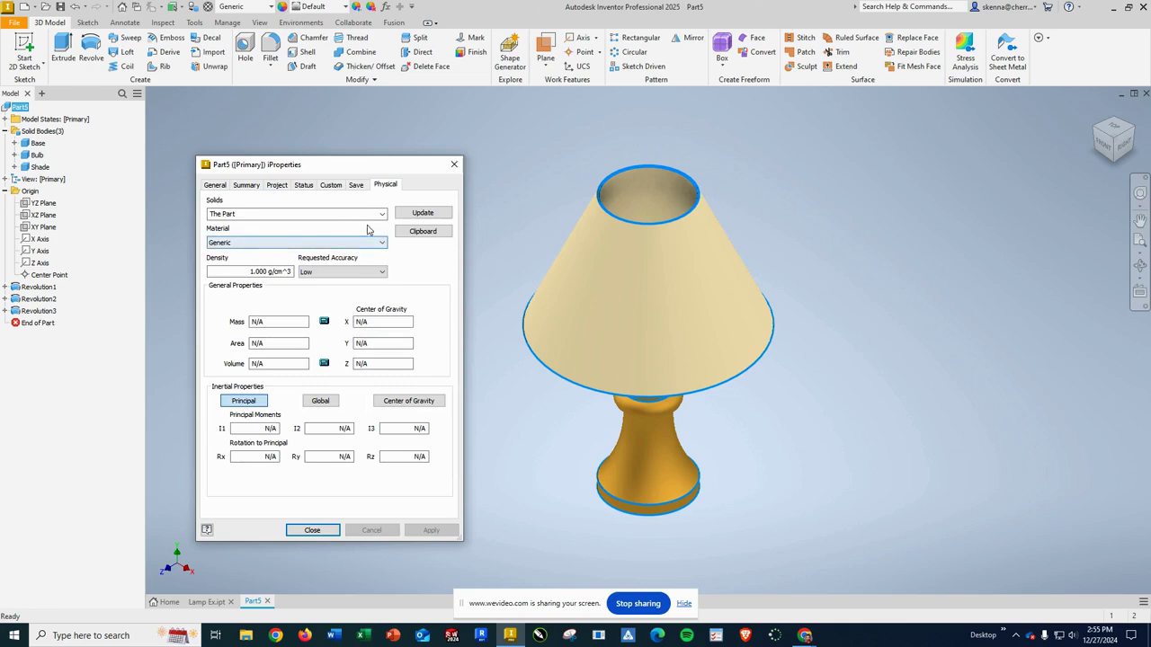
click(382, 214)
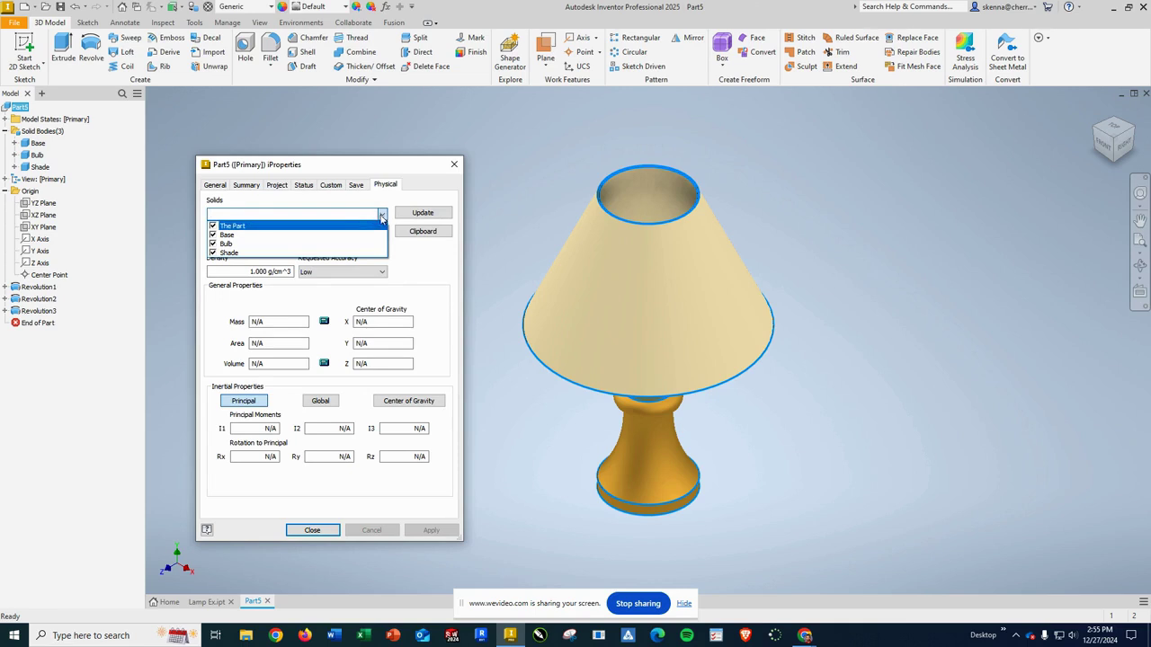
click(382, 214)
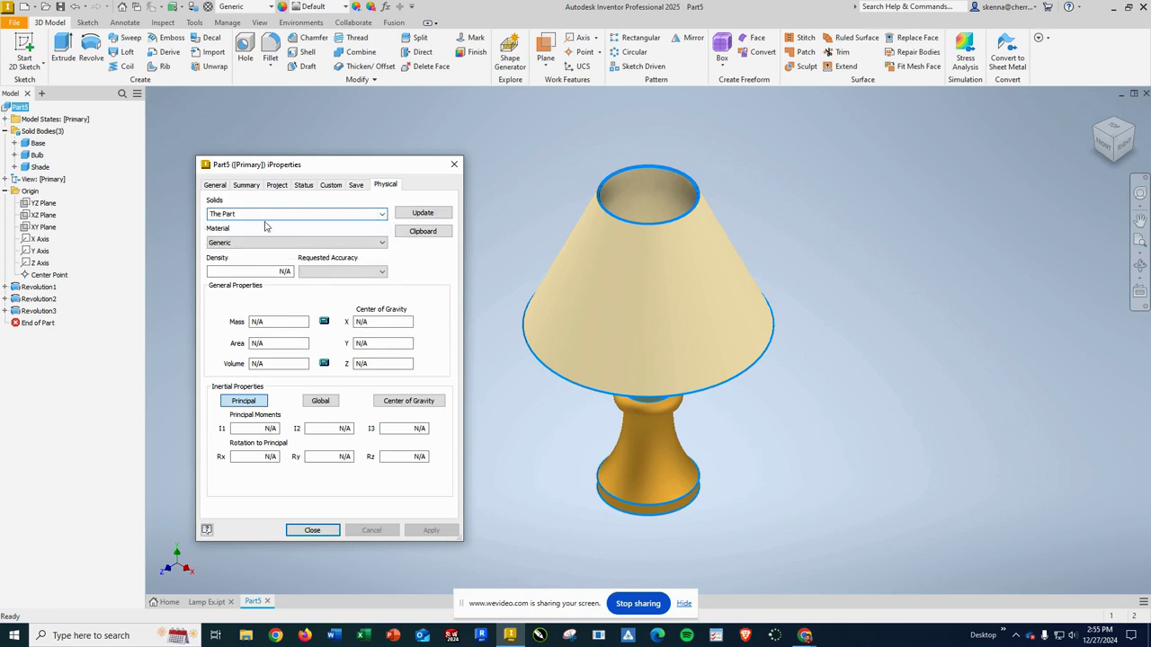
click(381, 243)
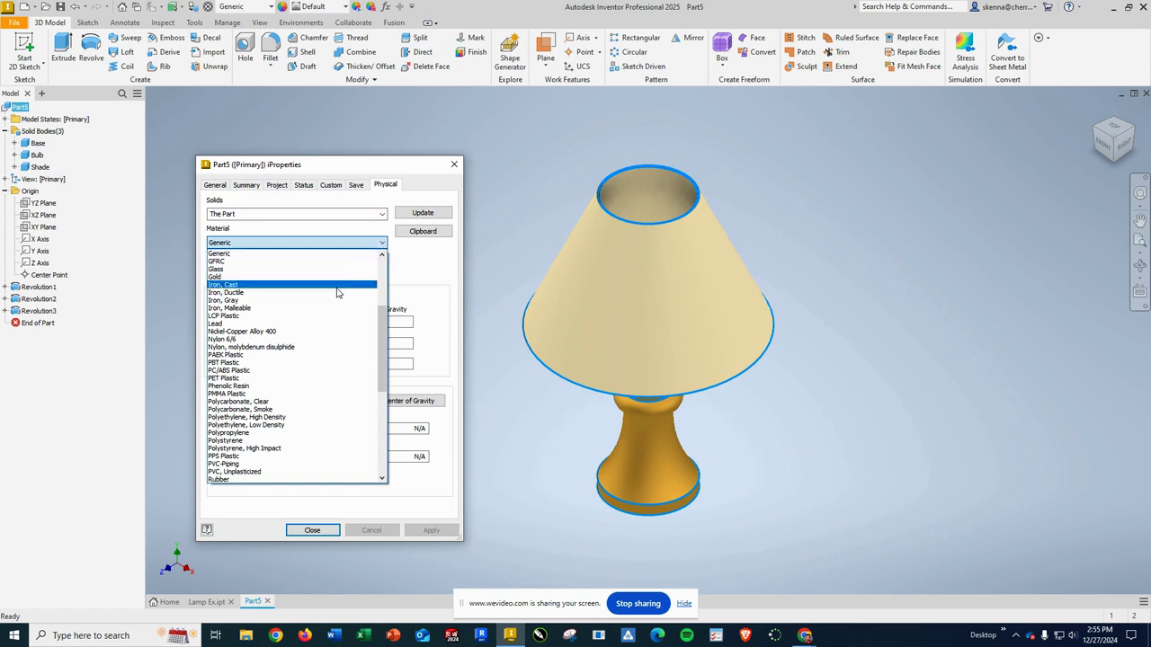
scroll(338, 296, up, 5)
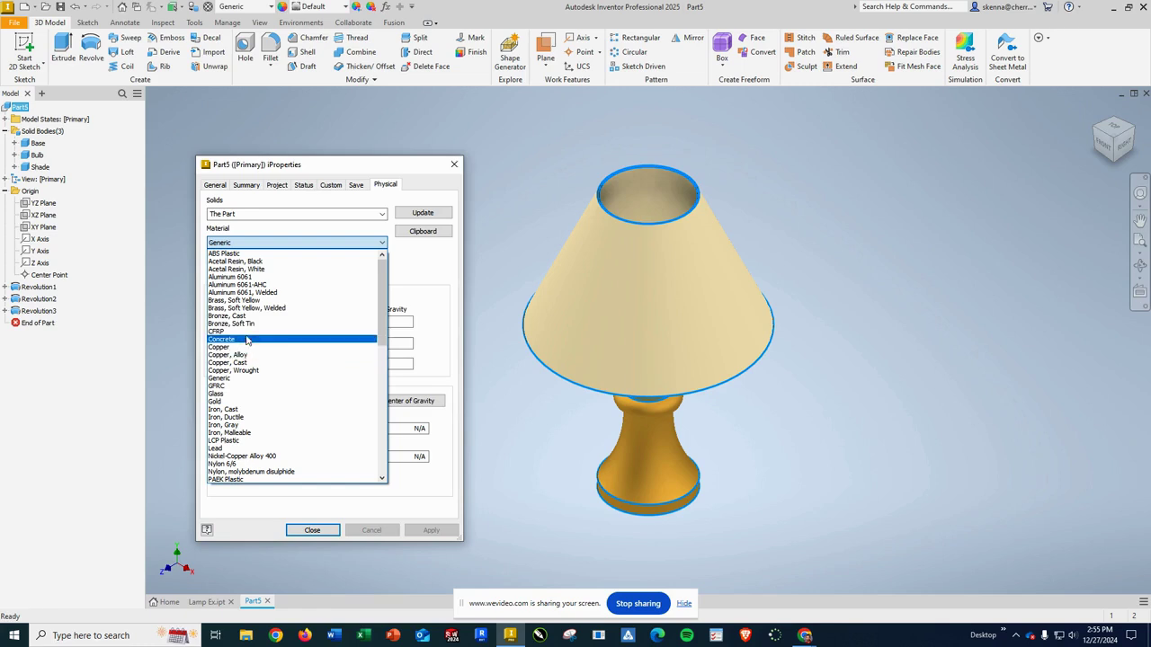
click(238, 301)
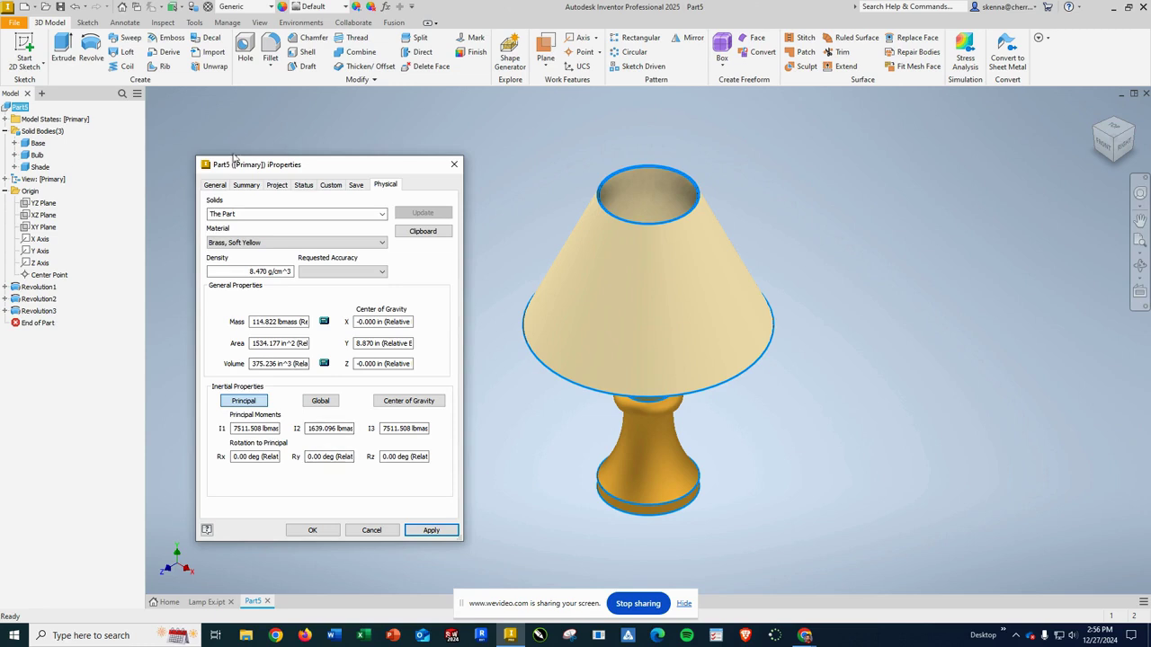
click(276, 185)
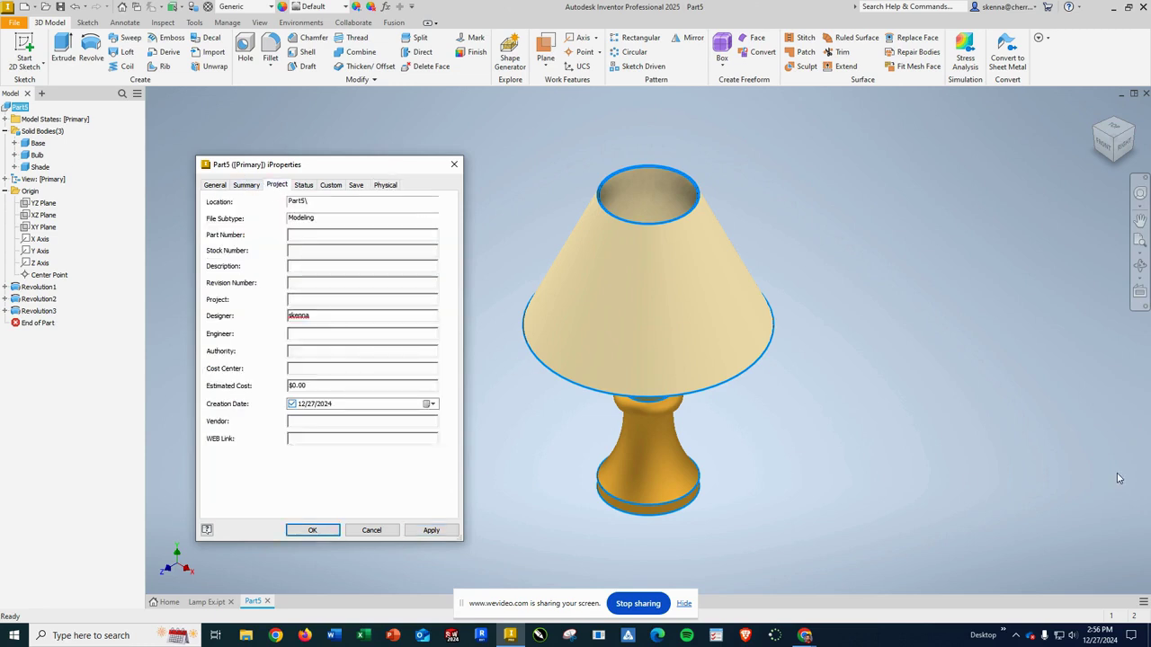